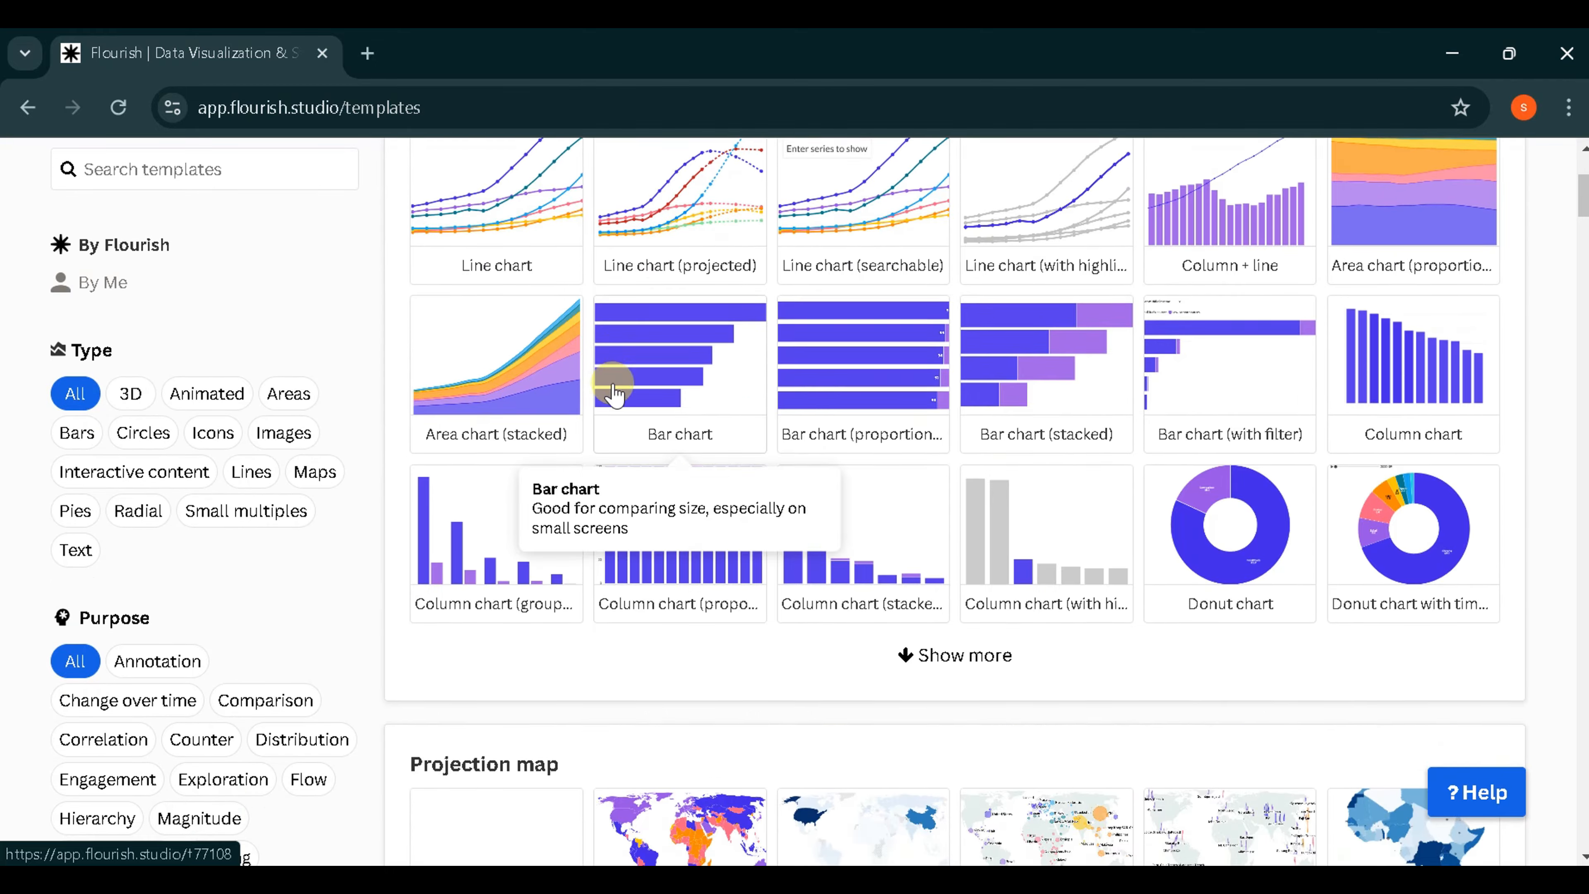
- Browse the template gallery and create a new visualization from the basic Bar chart race template
scroll(557, 452, "down", 20)
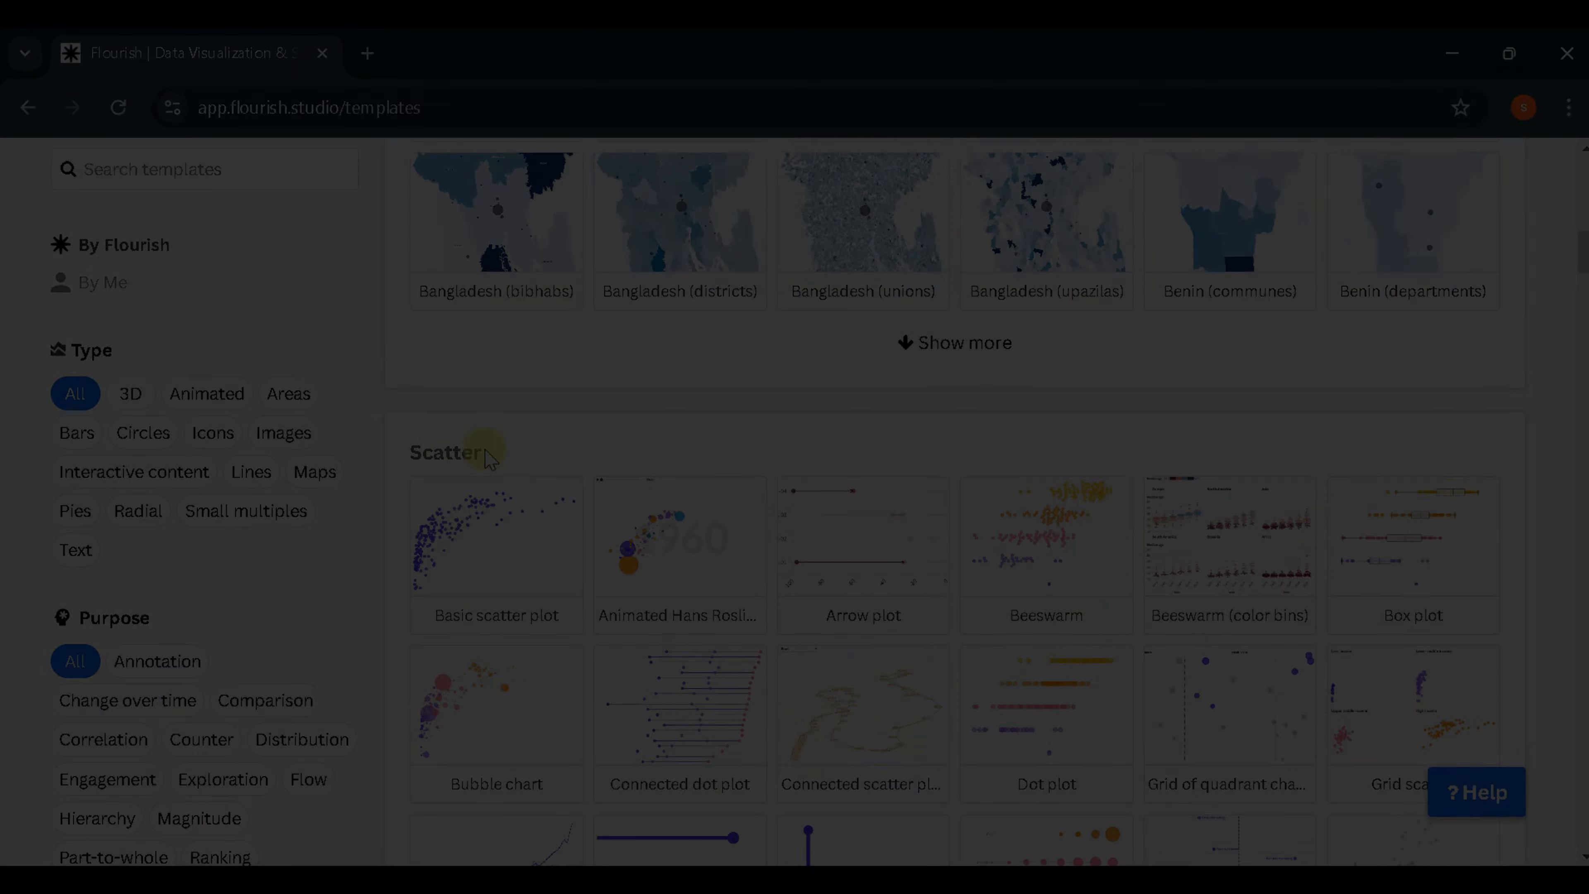
scroll(465, 481, "down", 20)
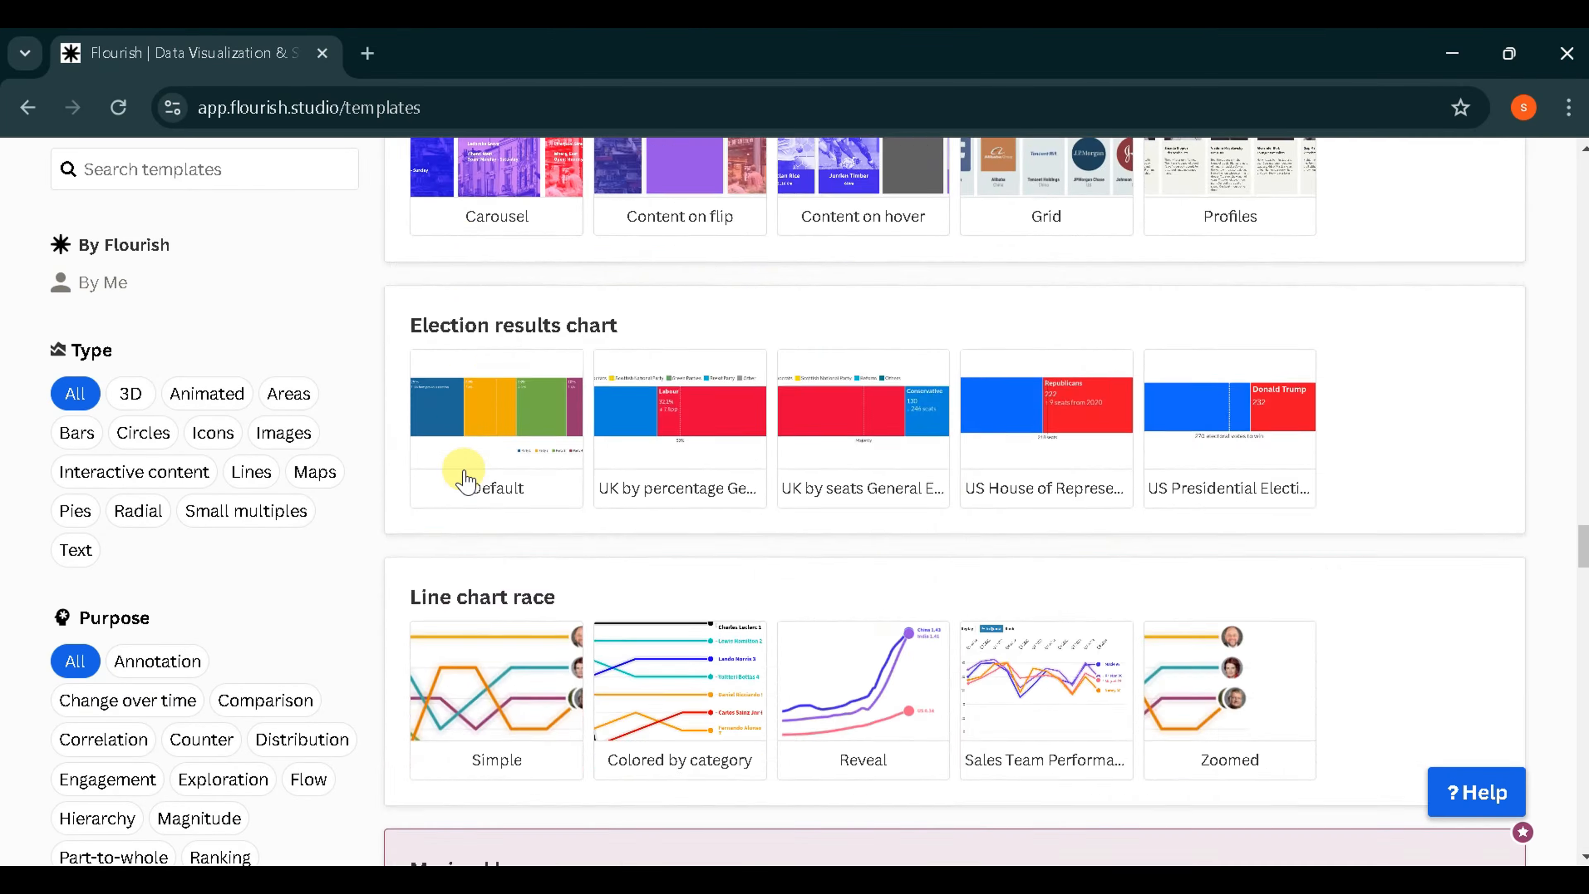
scroll(465, 481, "up", 15)
scroll(464, 481, "up", 10)
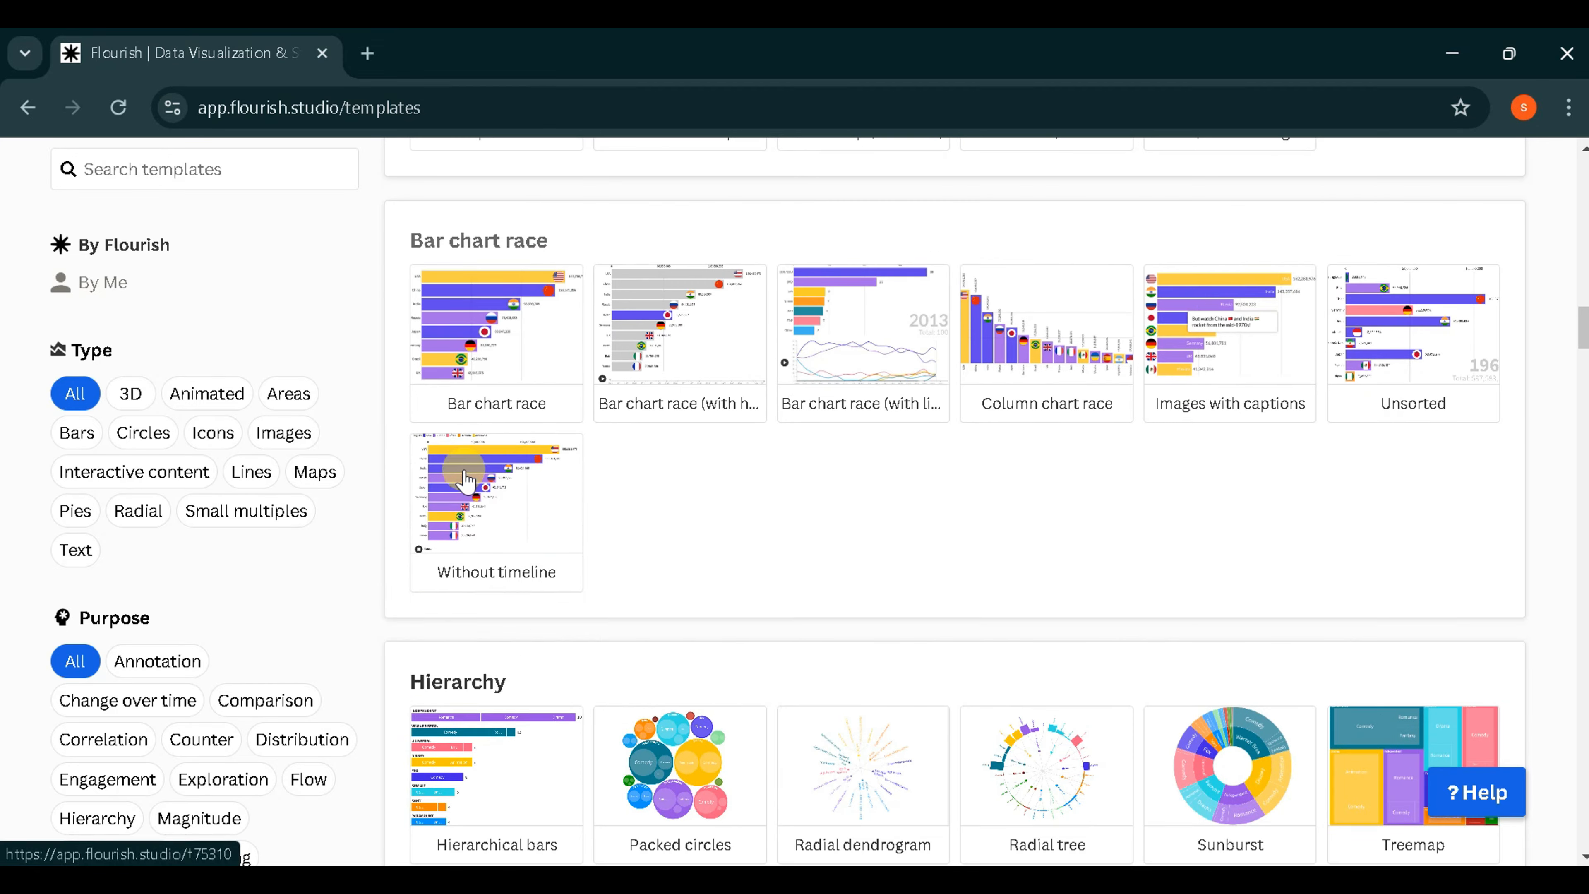
left_click(481, 328)
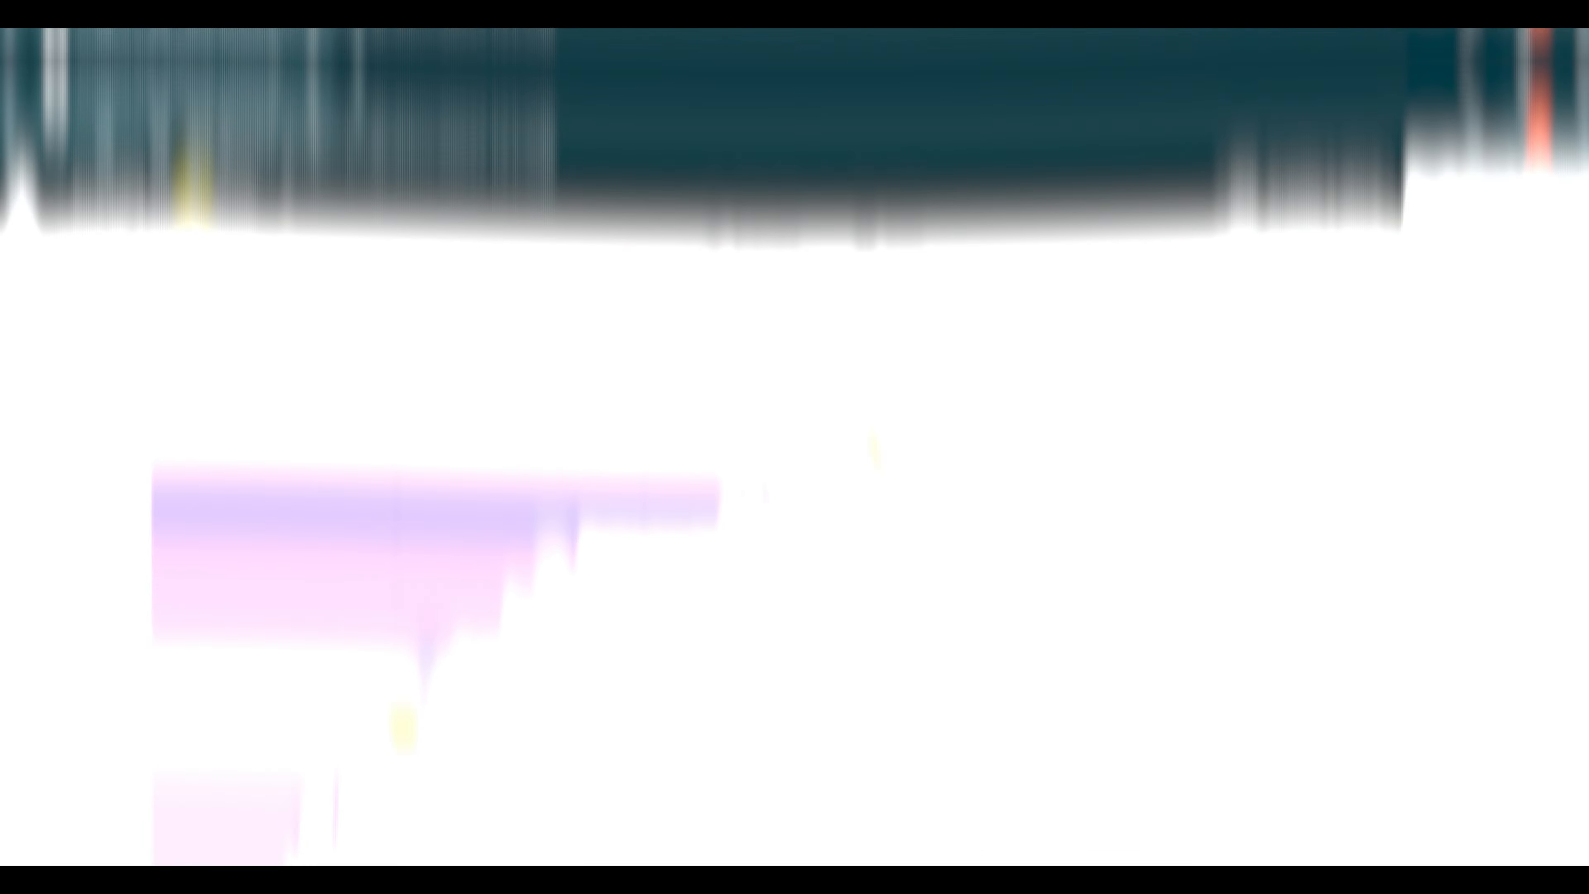
- Rename the untitled visualization to "top ten country"
left_click(206, 167)
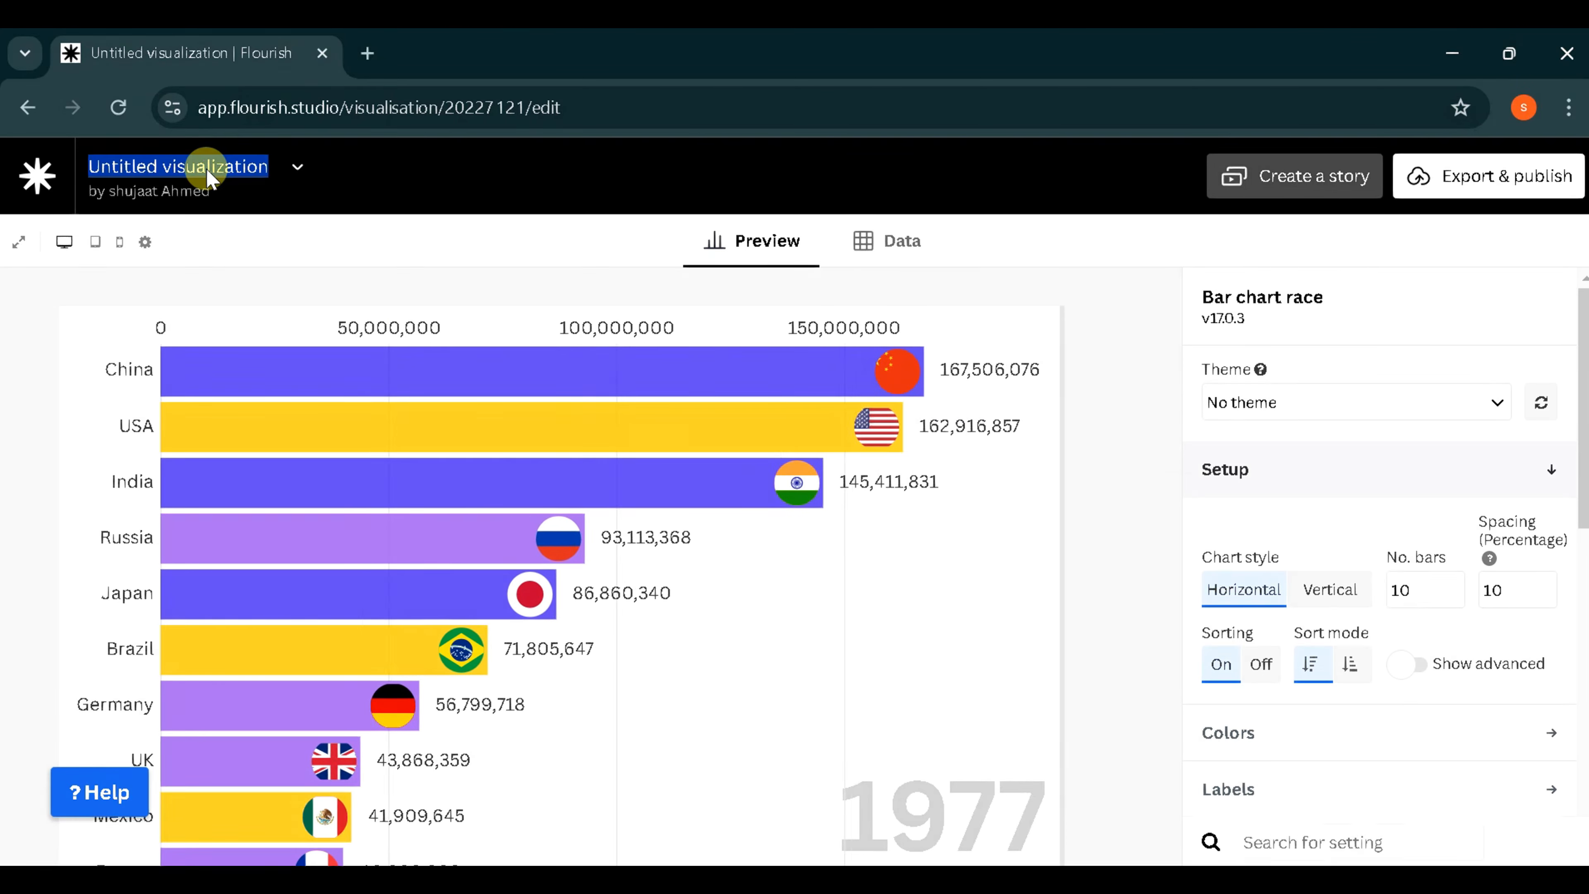
type("top twn")
key("BackSpace")
key("BackSpace")
type("en country")
key("Return")
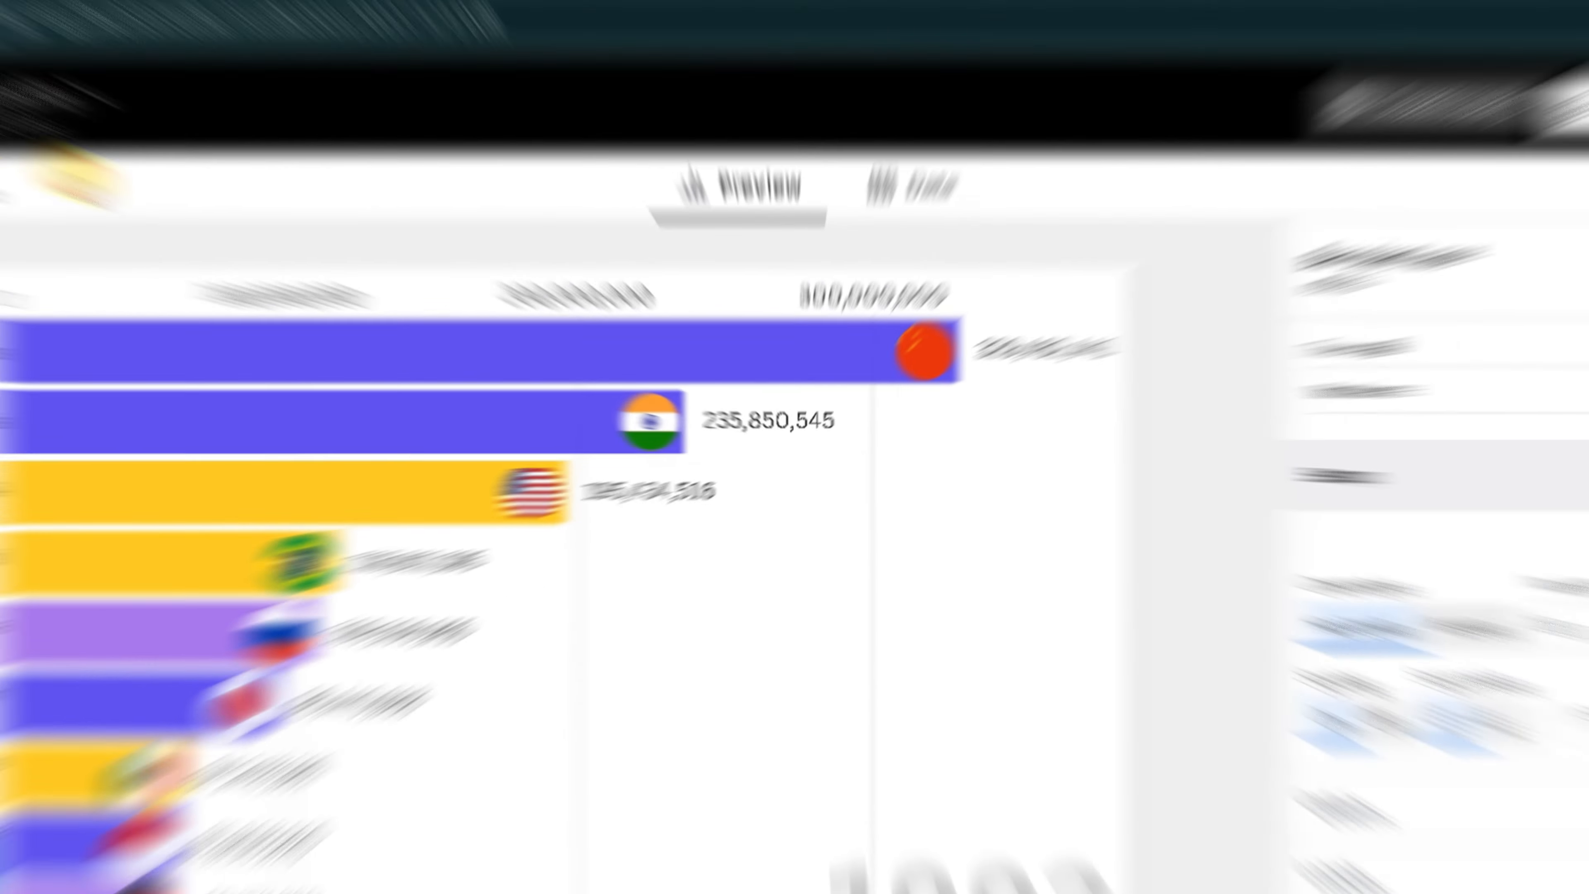
scroll(263, 288, "down", 1)
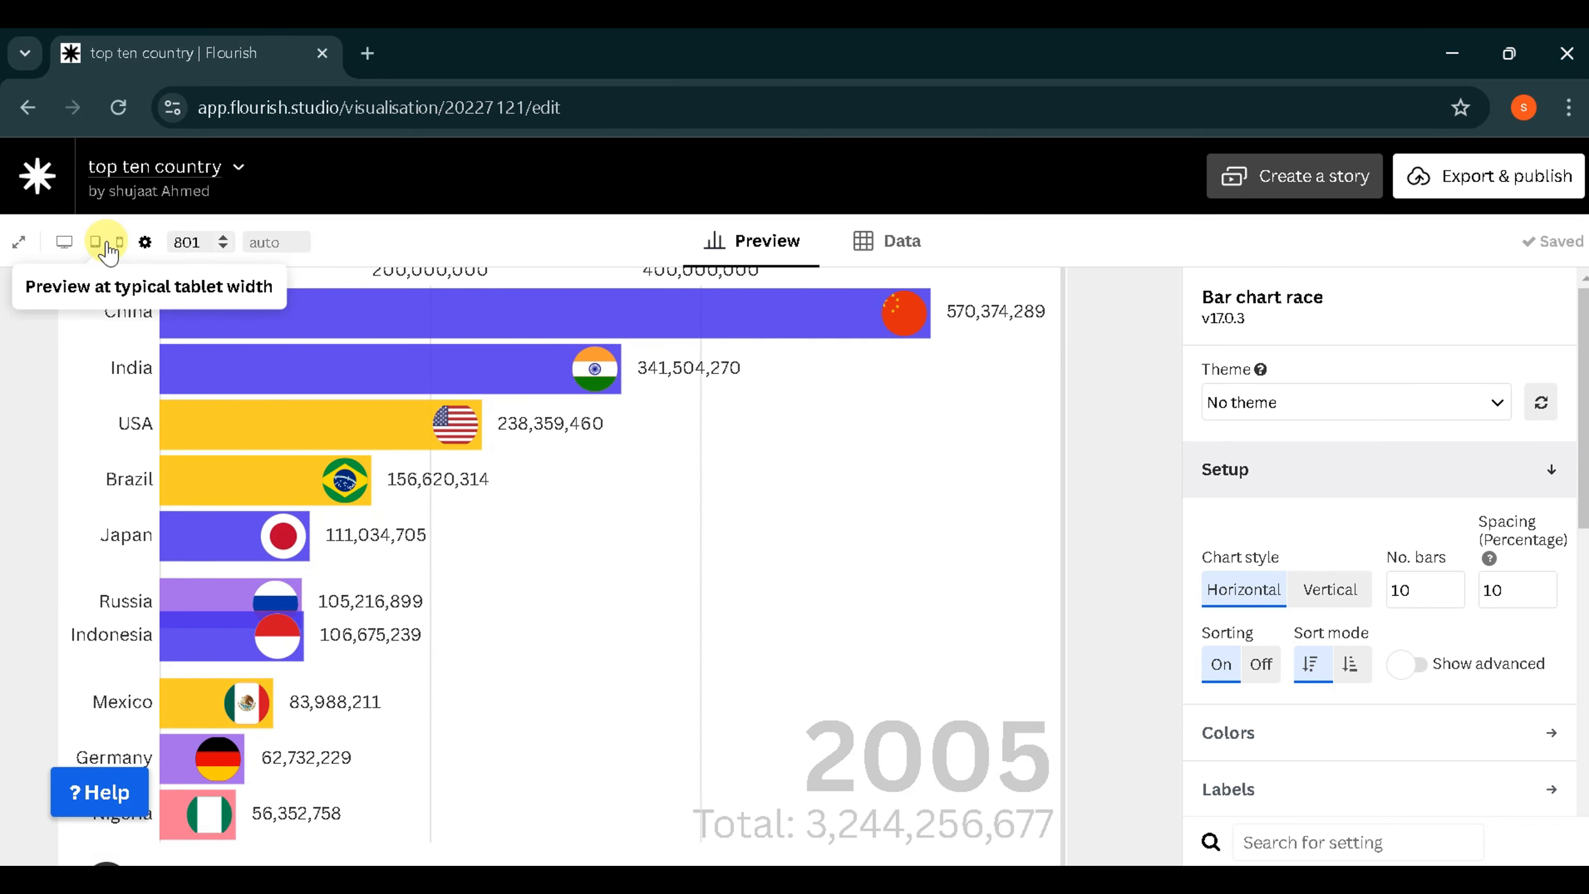
- Replace the sample data sheet by uploading and importing the top_10_countries file from the Desktop
left_click(875, 251)
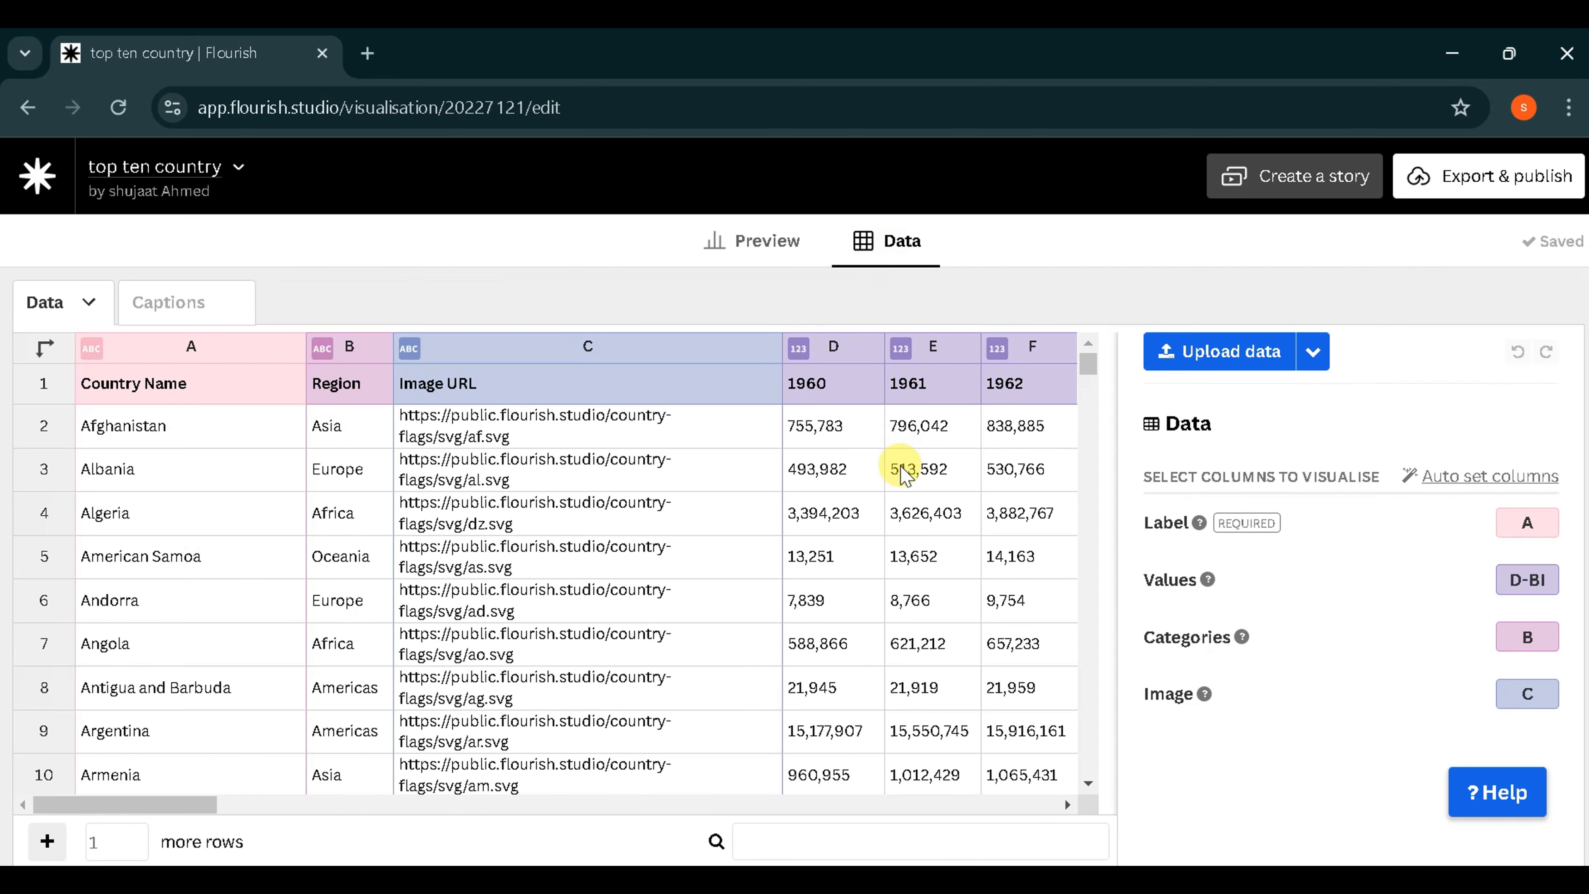
scroll(901, 471, "right", 15)
scroll(901, 471, "down", 6)
scroll(905, 471, "right", 8)
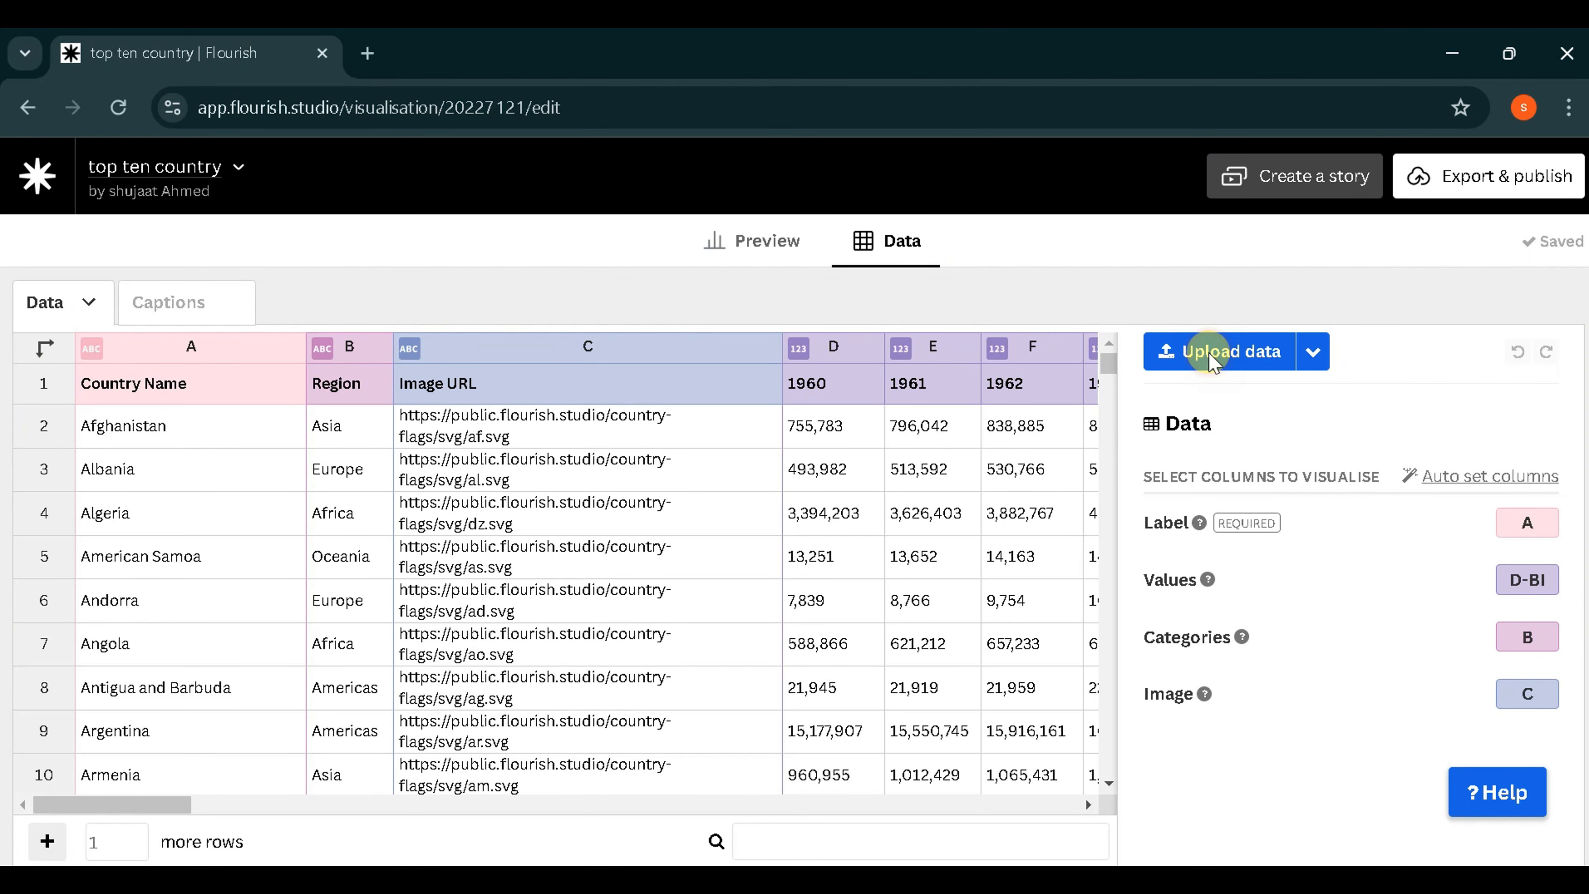
left_click(1213, 356)
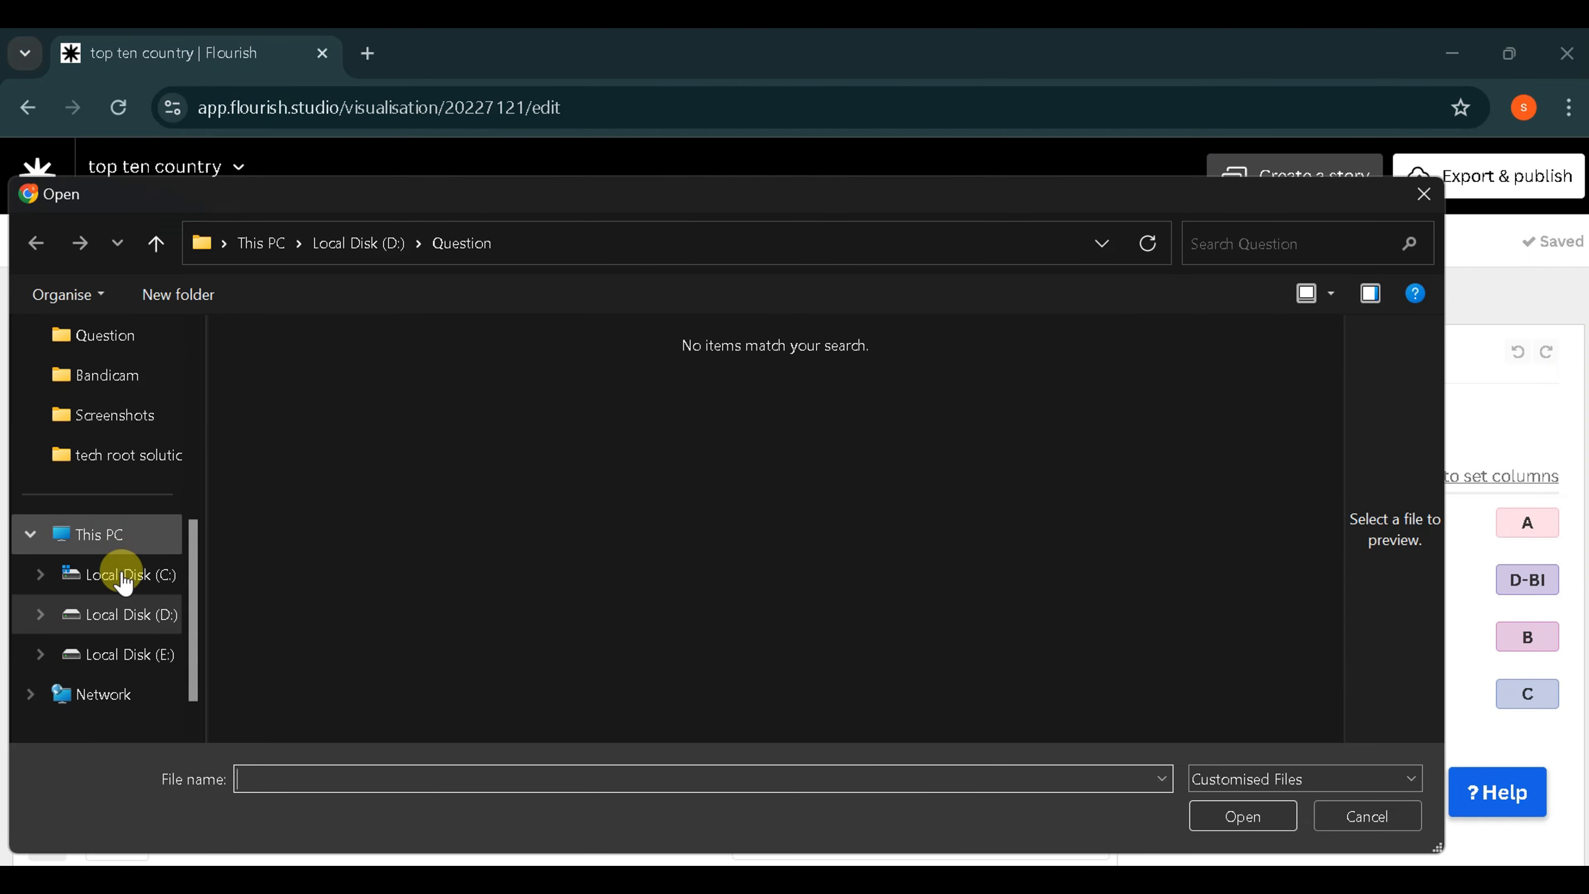
scroll(134, 385, "up", 3)
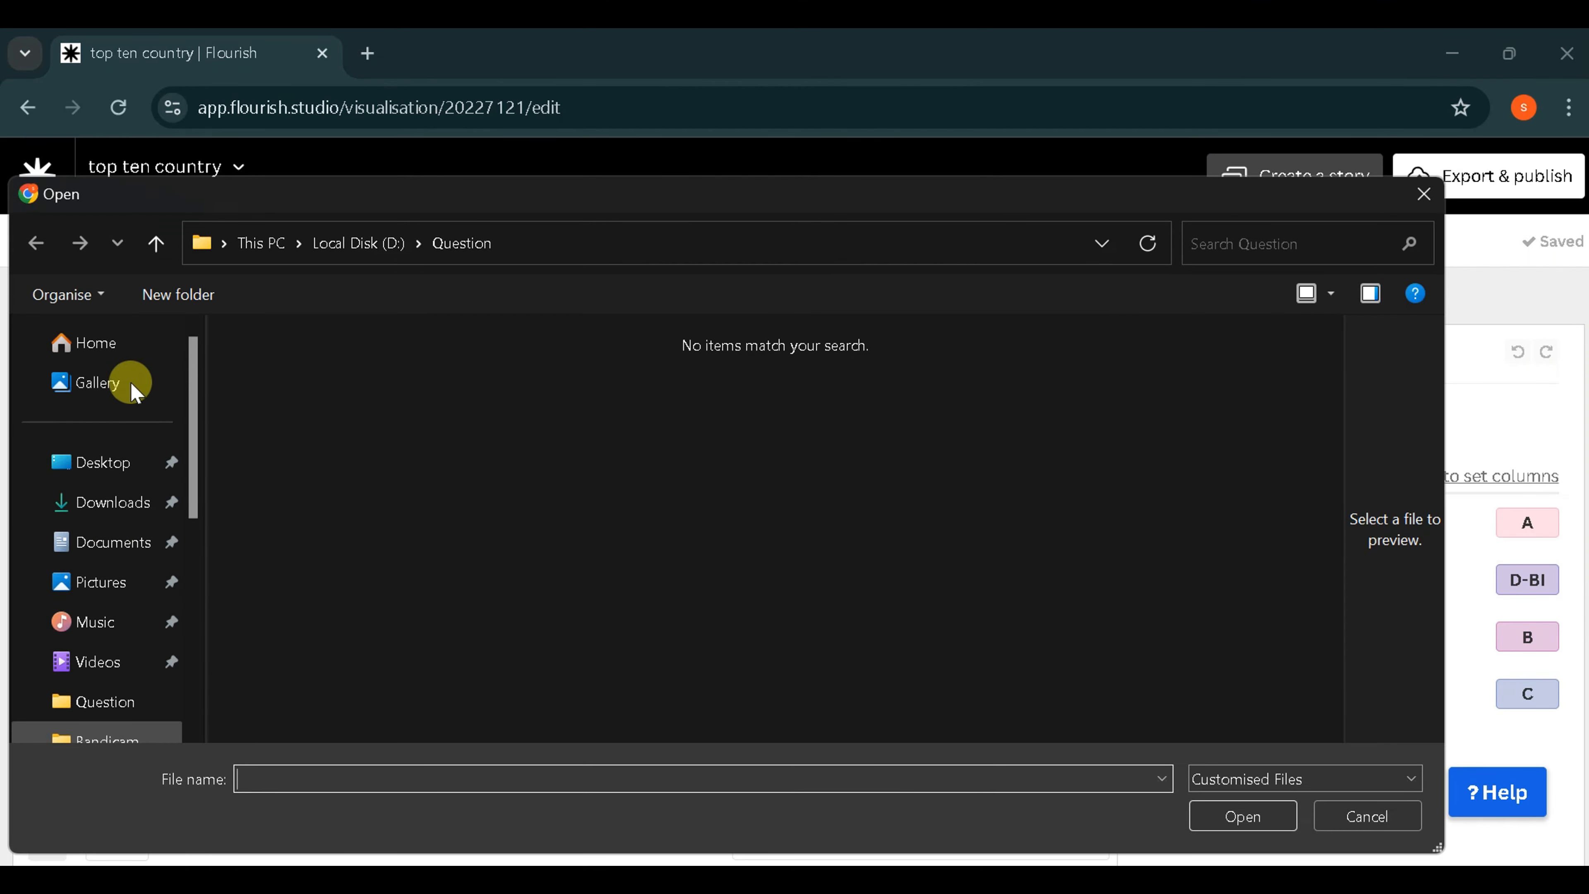
left_click(101, 479)
left_click(557, 432)
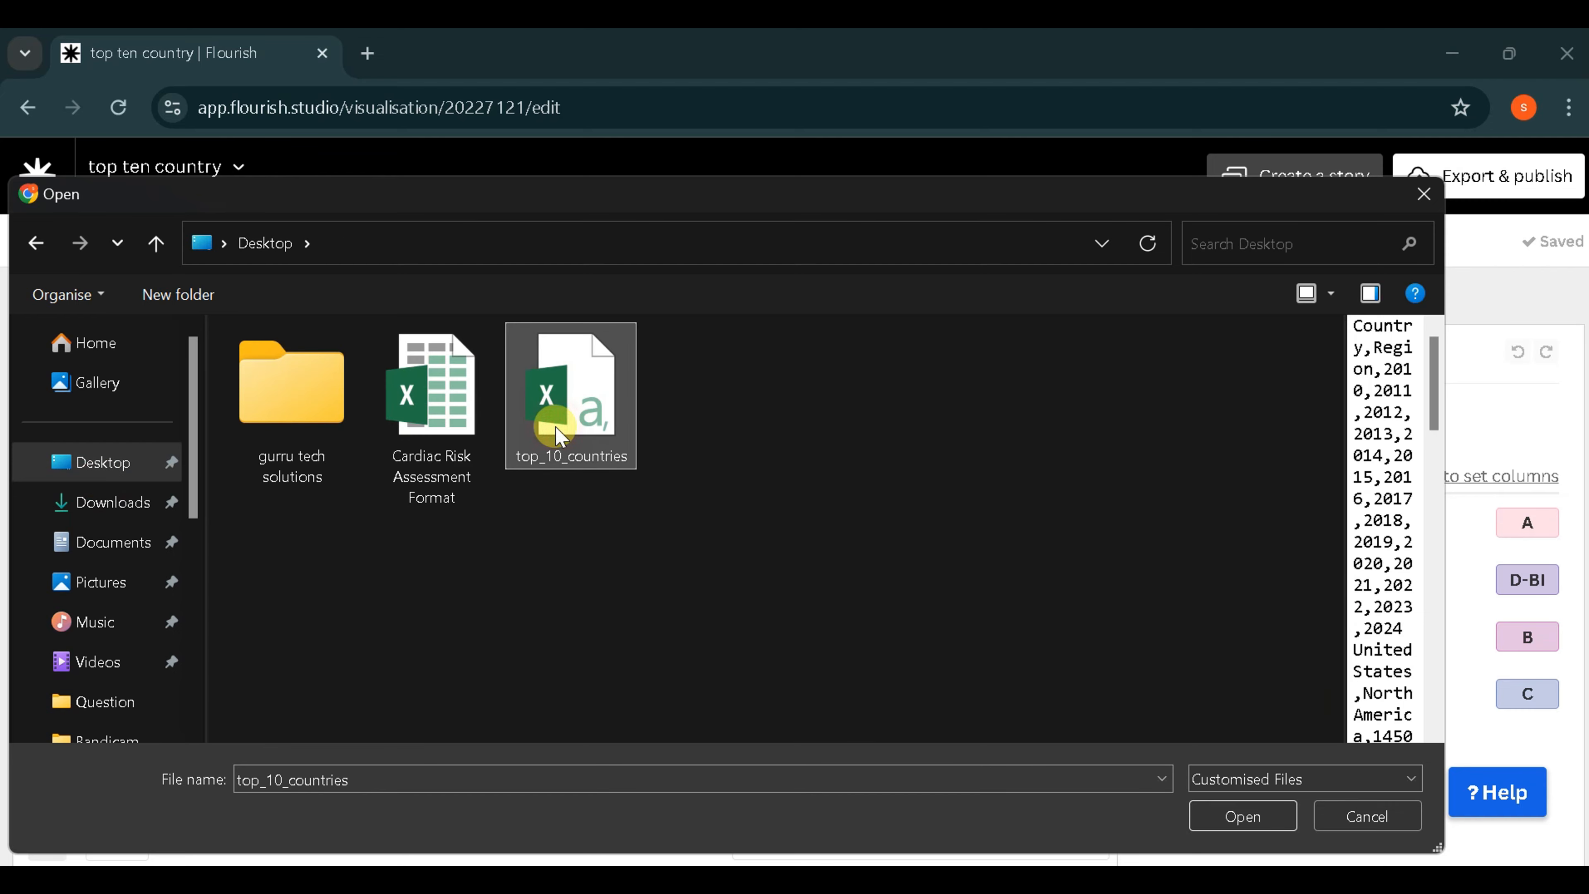
left_click(1245, 820)
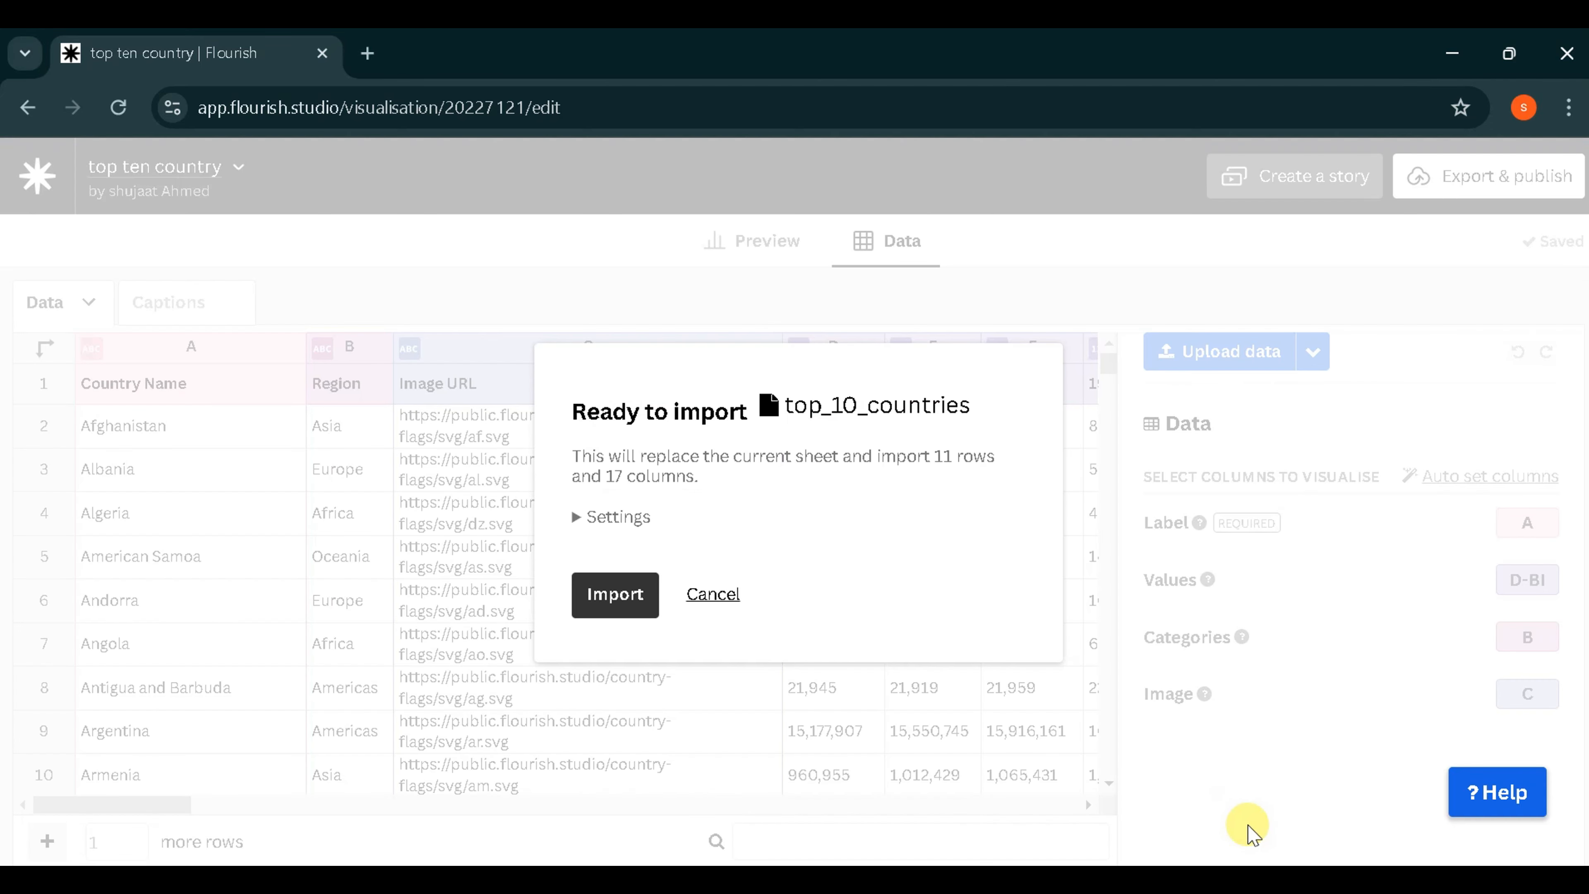
left_click(644, 595)
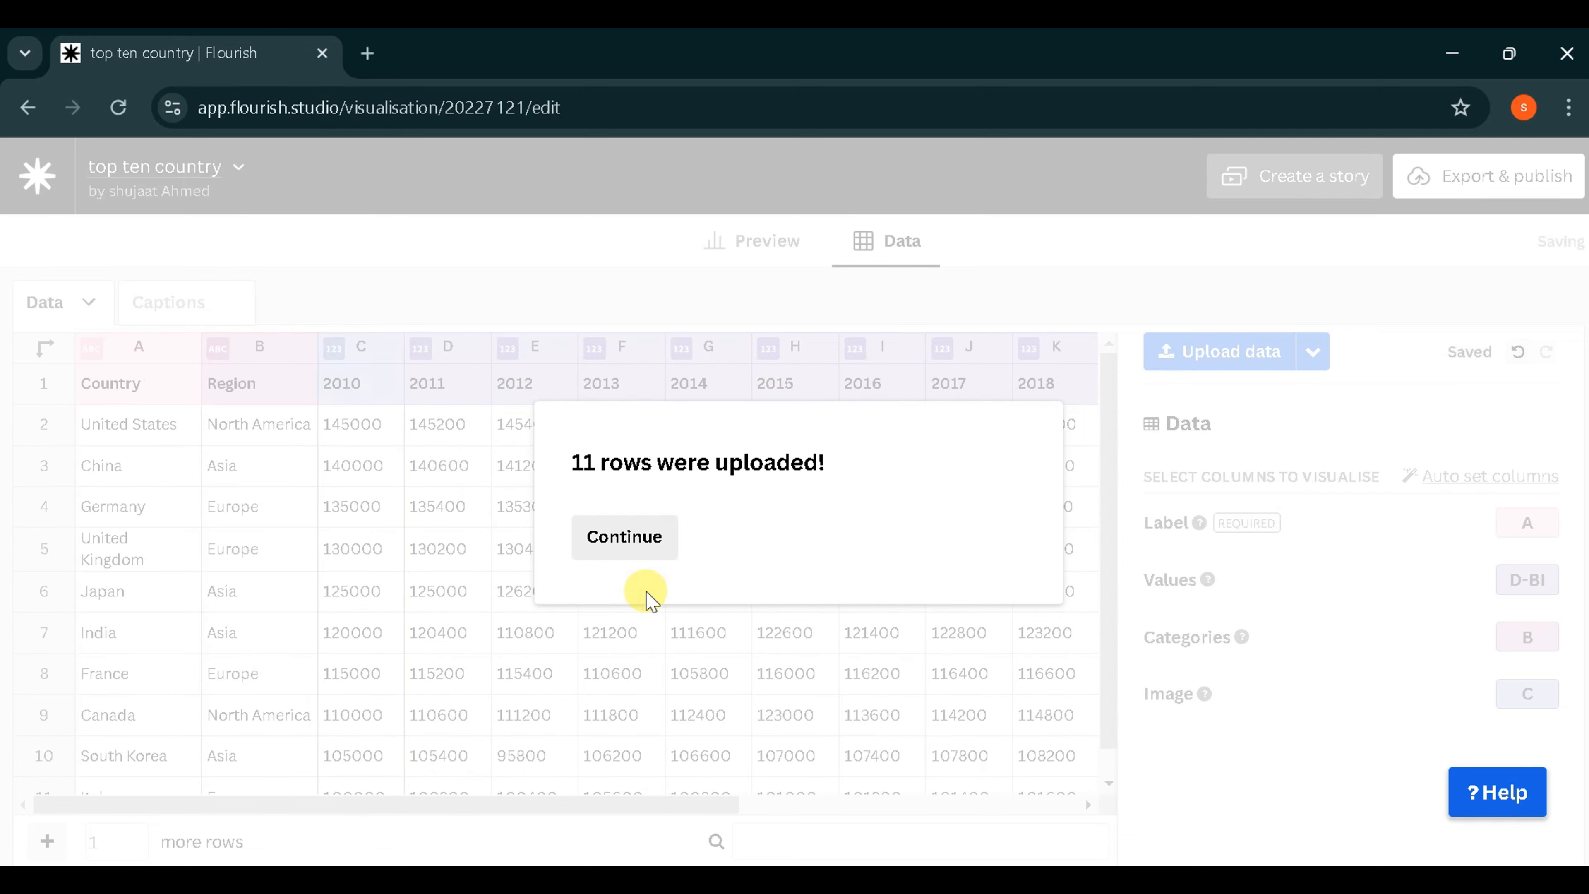
left_click(624, 536)
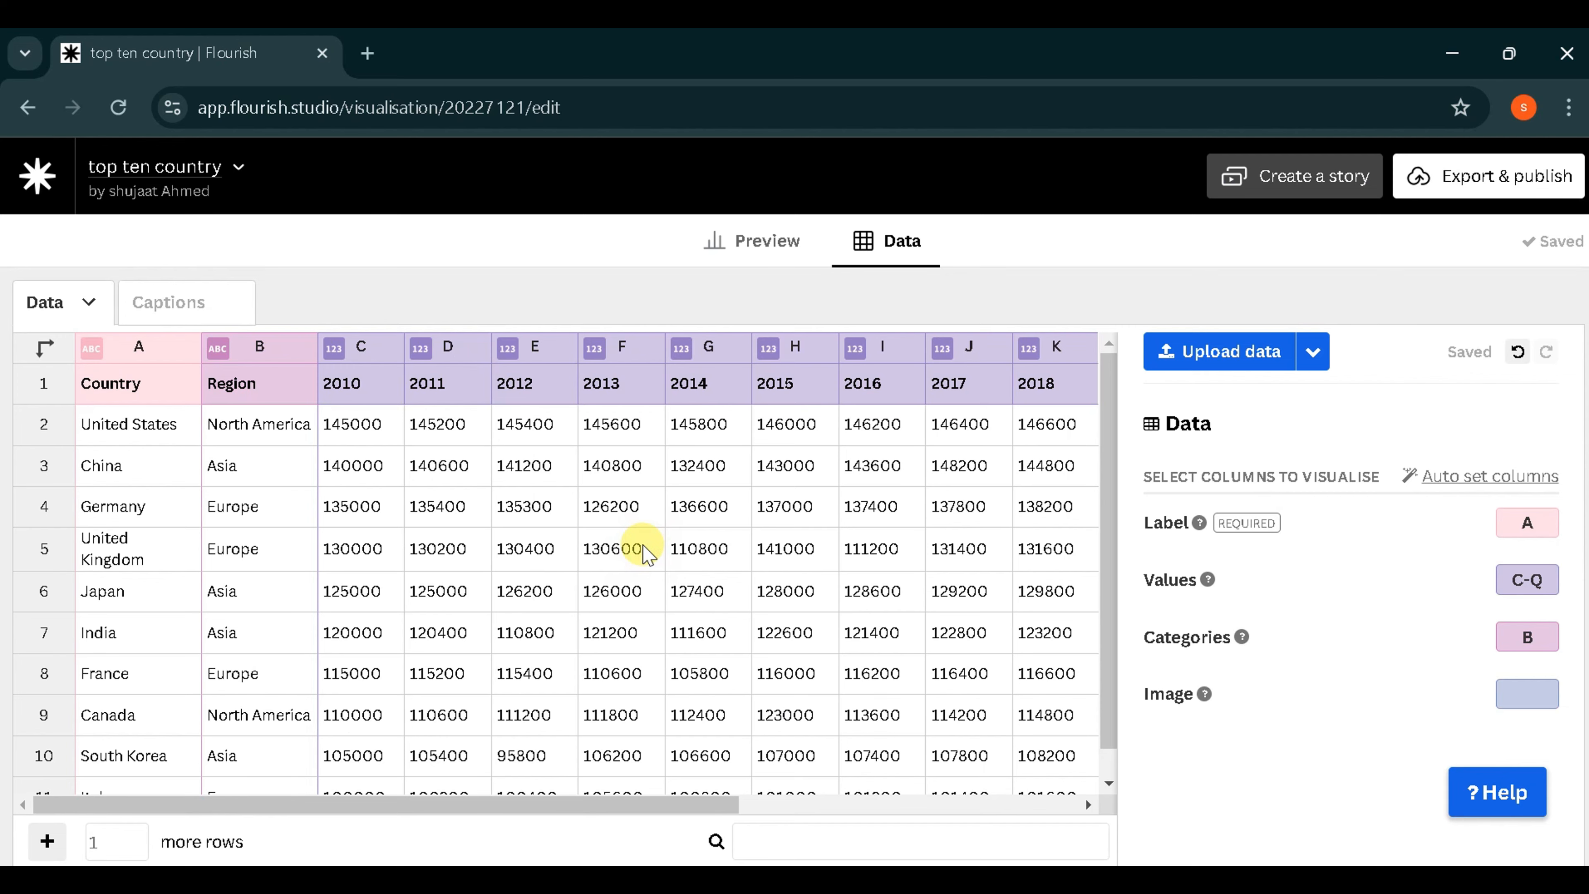
- Check the imported country rows and preview the bar chart race with the new data
scroll(645, 552, "down", 1)
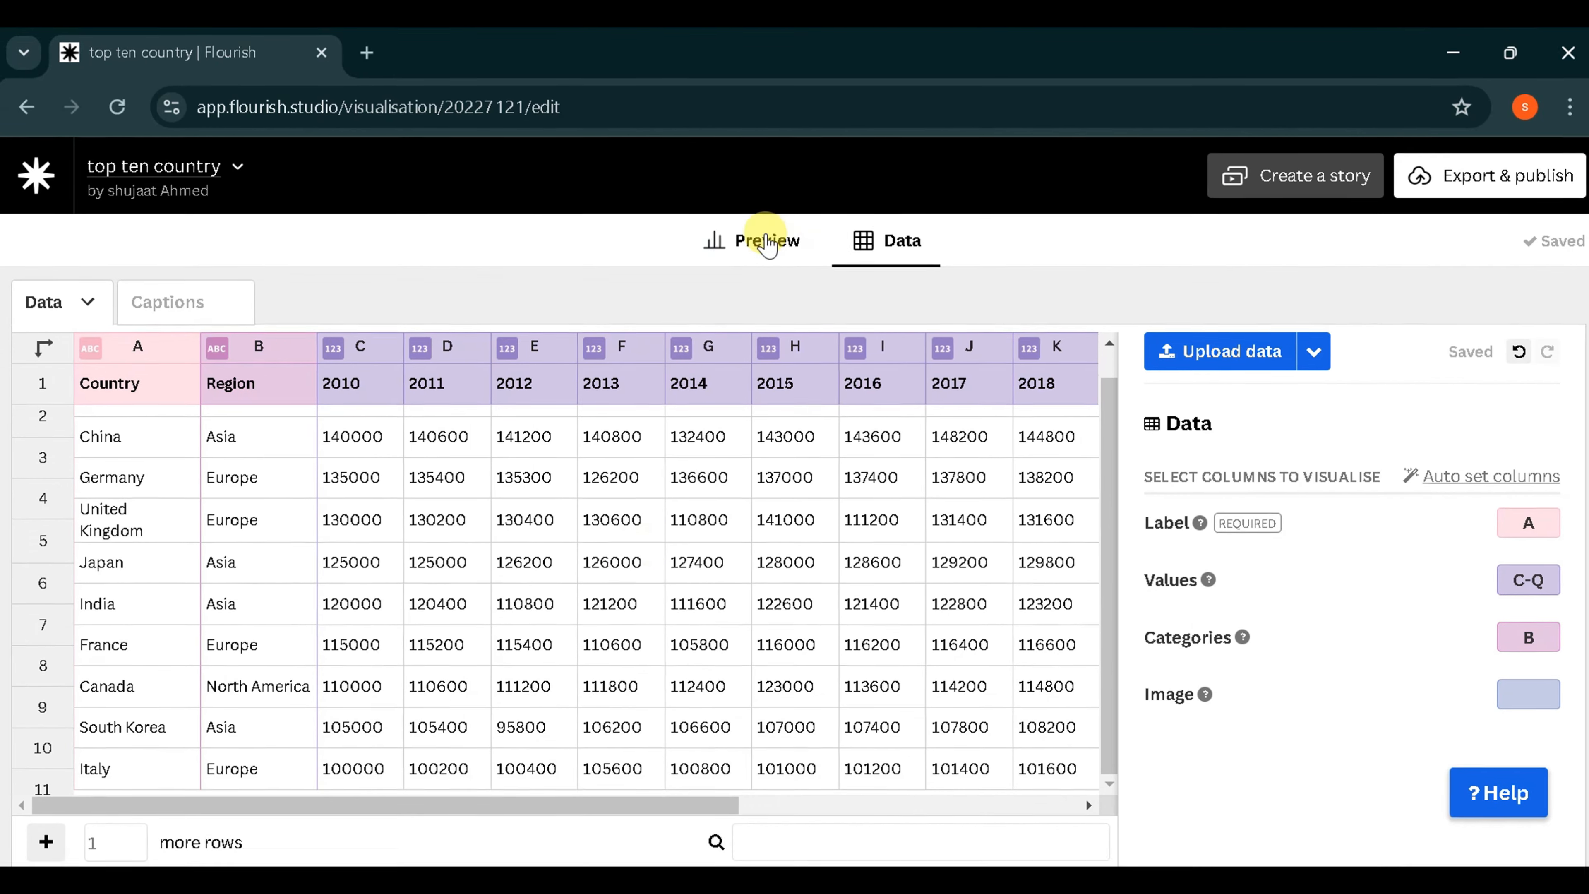
left_click(763, 241)
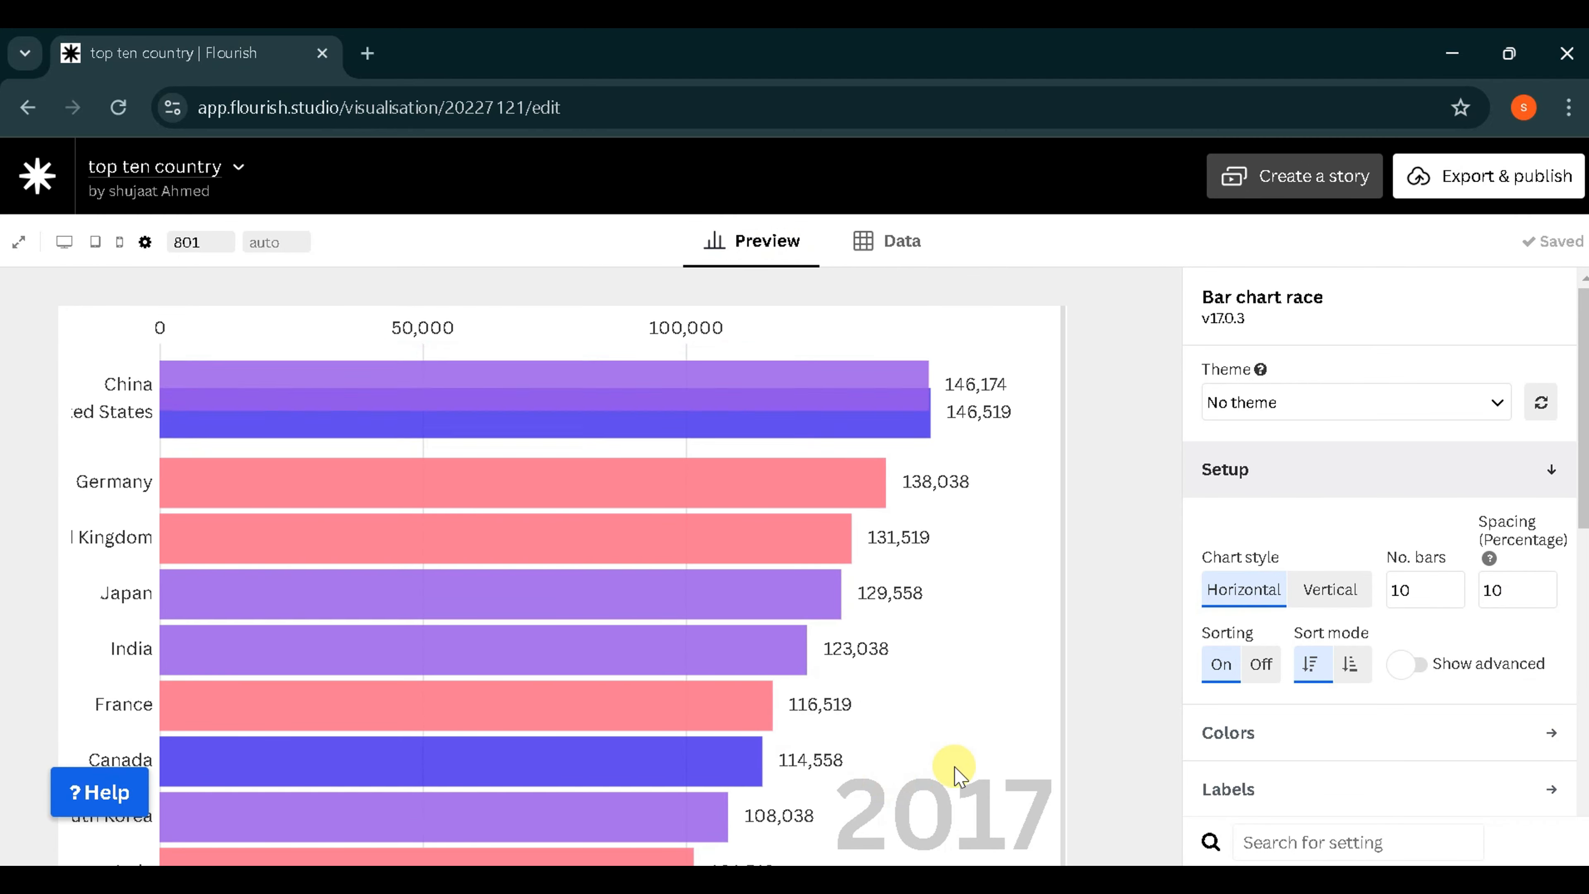
scroll(901, 770, "down", 2)
scroll(1034, 566, "up", 3)
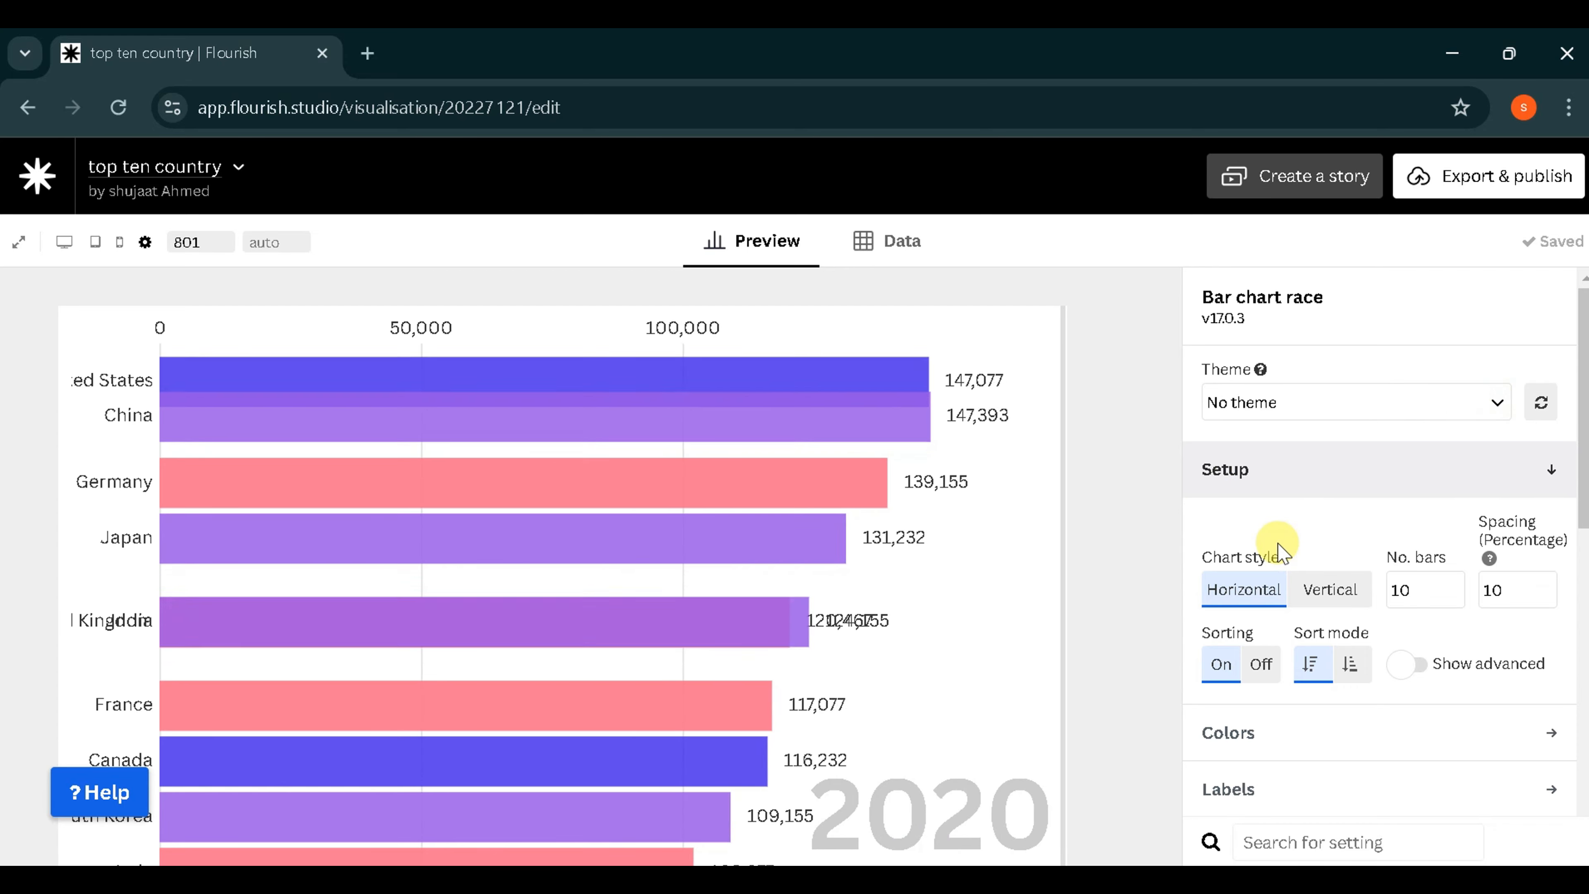
- Try the vertical chart style and return the chart to horizontal
scroll(1288, 545, "down", 1)
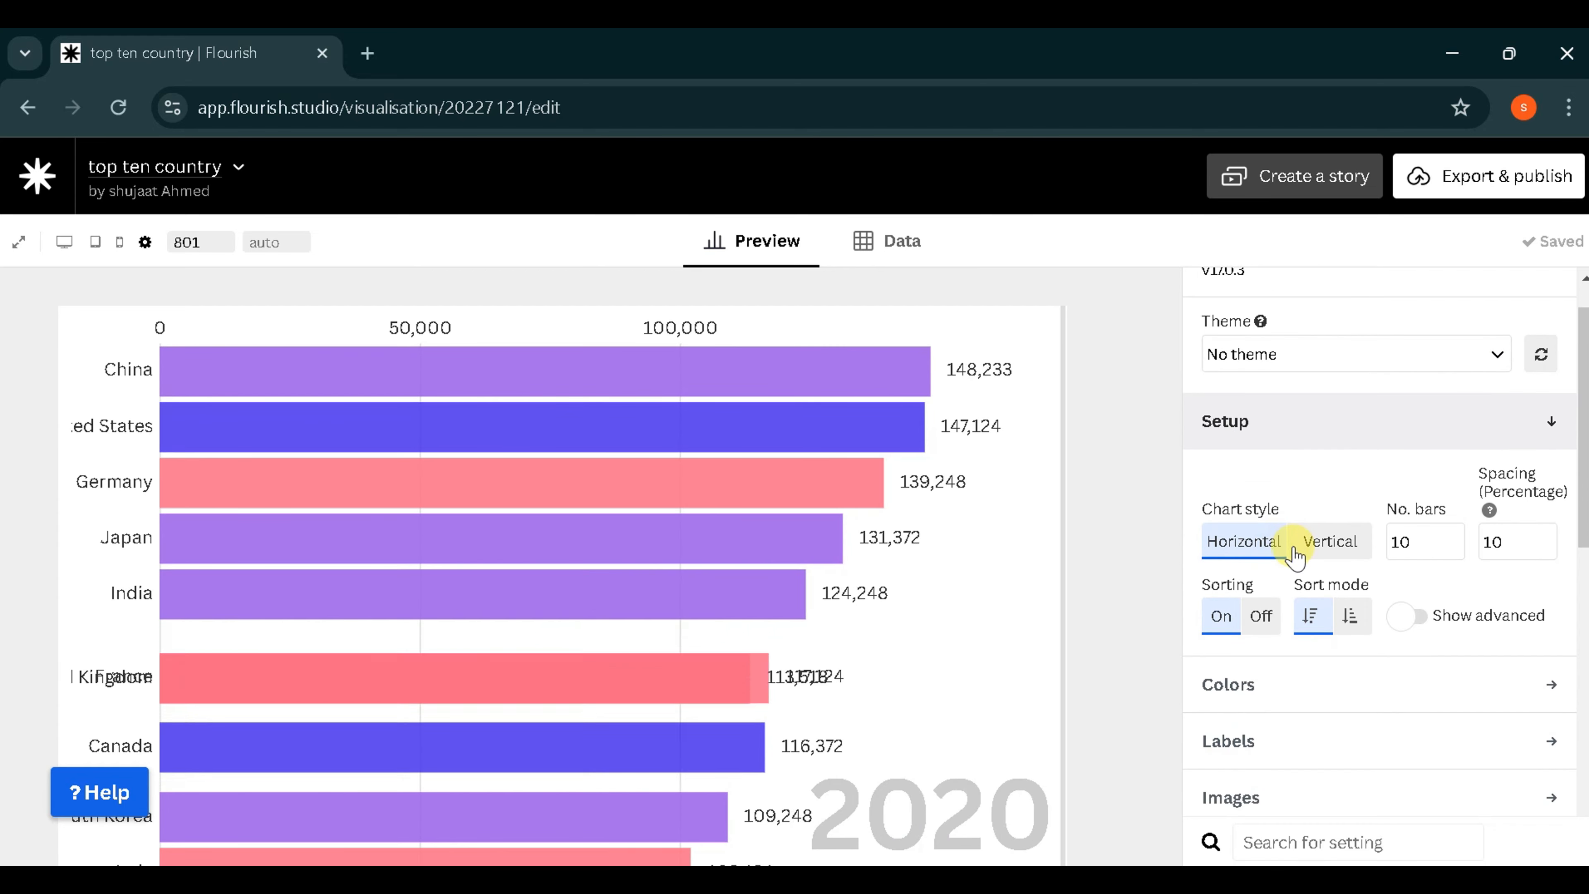
left_click(1326, 551)
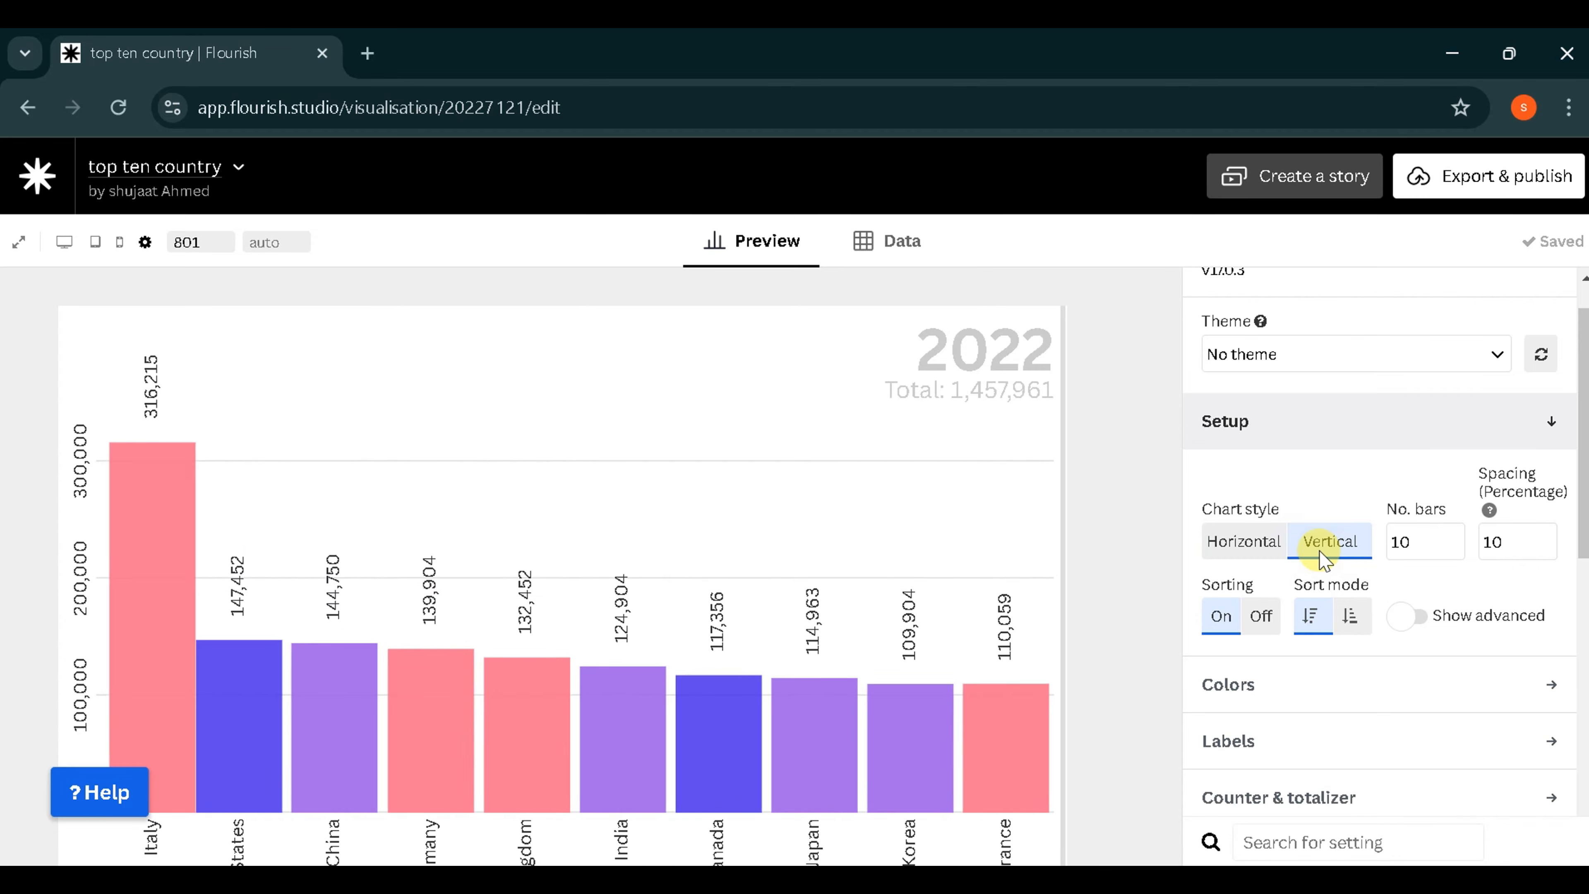
left_click(1258, 551)
- Apply the Pastel color palette to the bars
scroll(1416, 692, "down", 1)
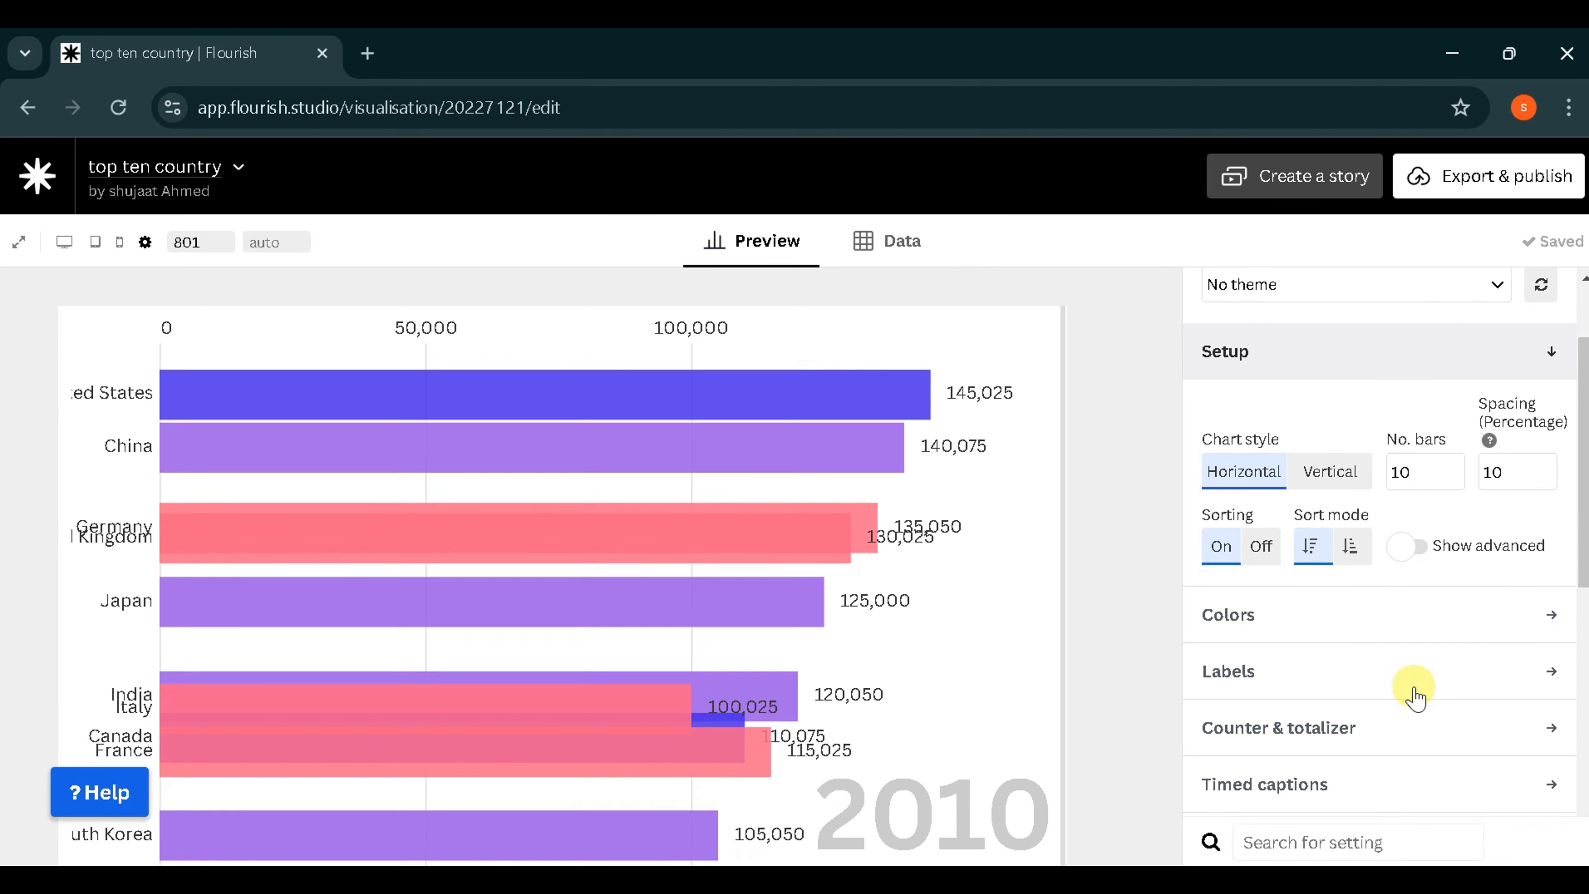
left_click(1357, 626)
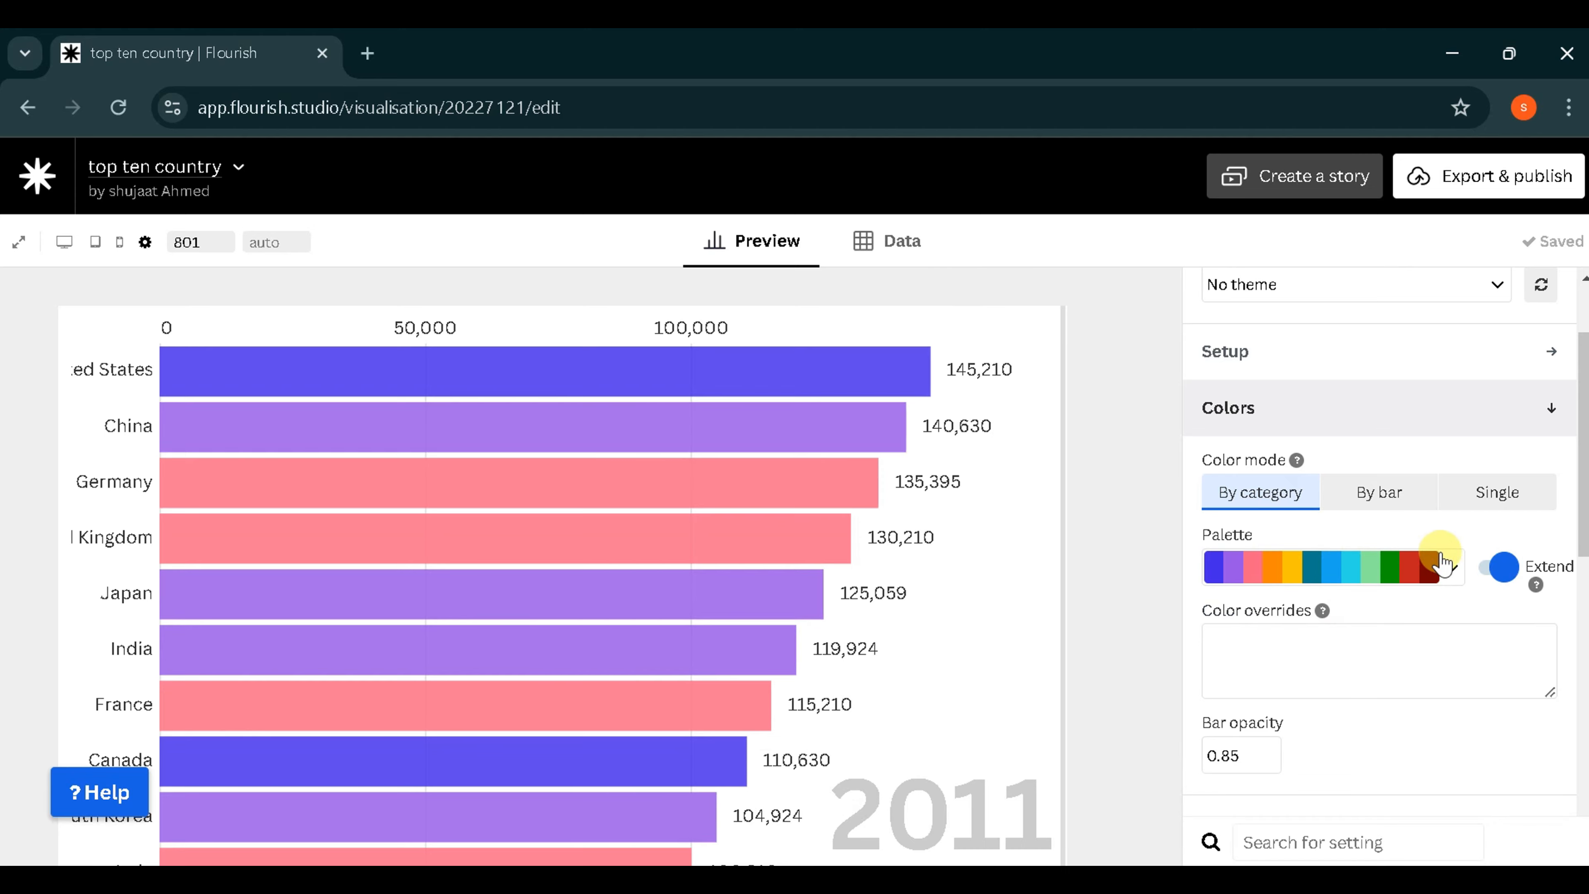
left_click(1454, 570)
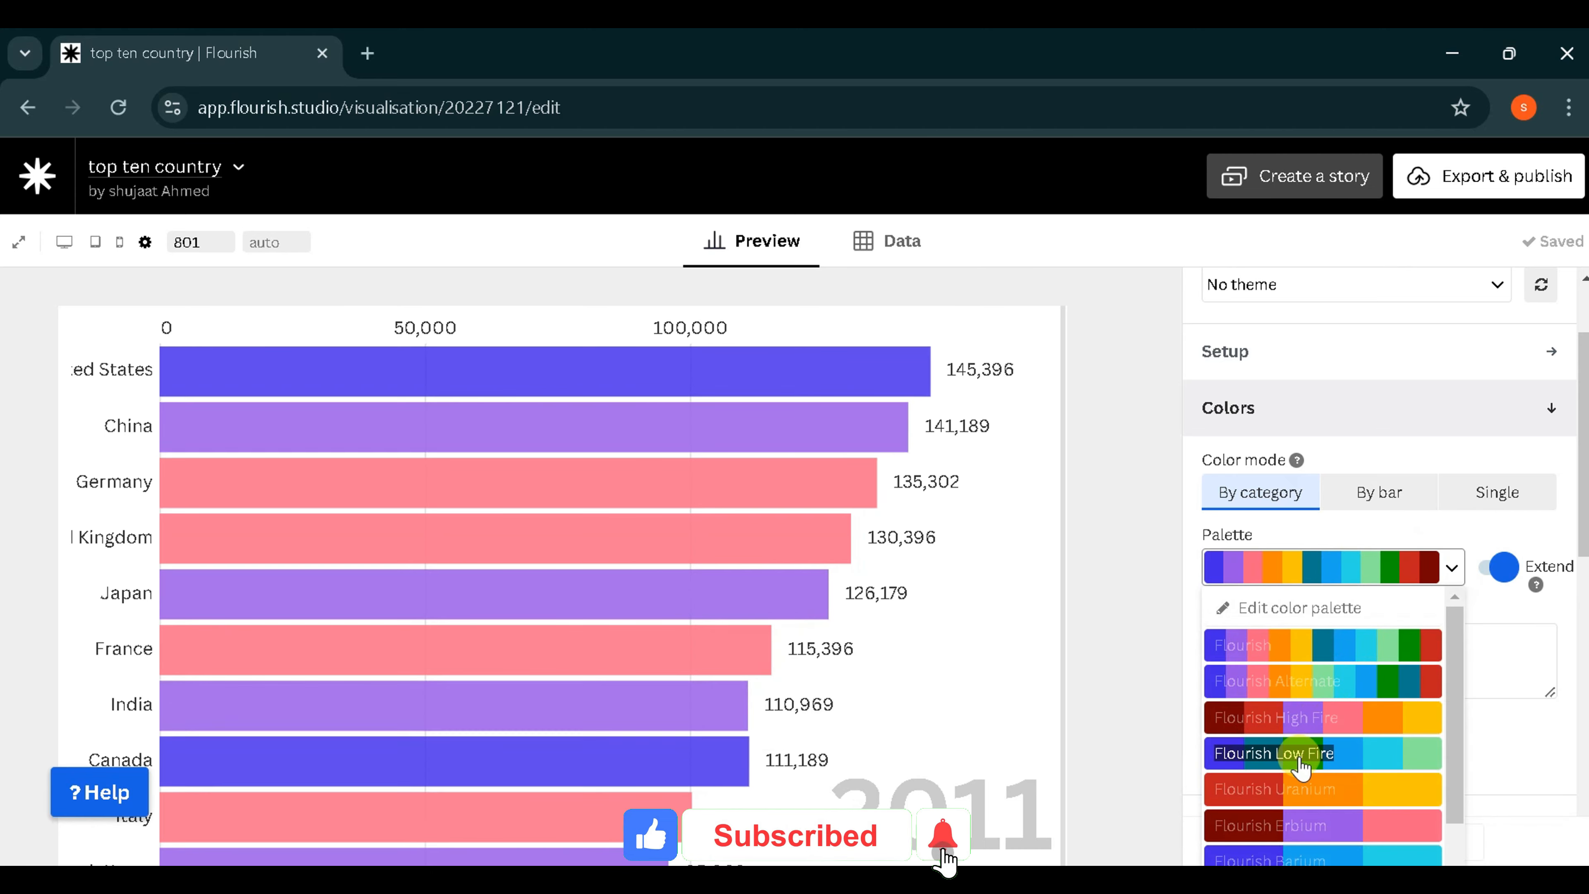
scroll(1301, 765, "down", 10)
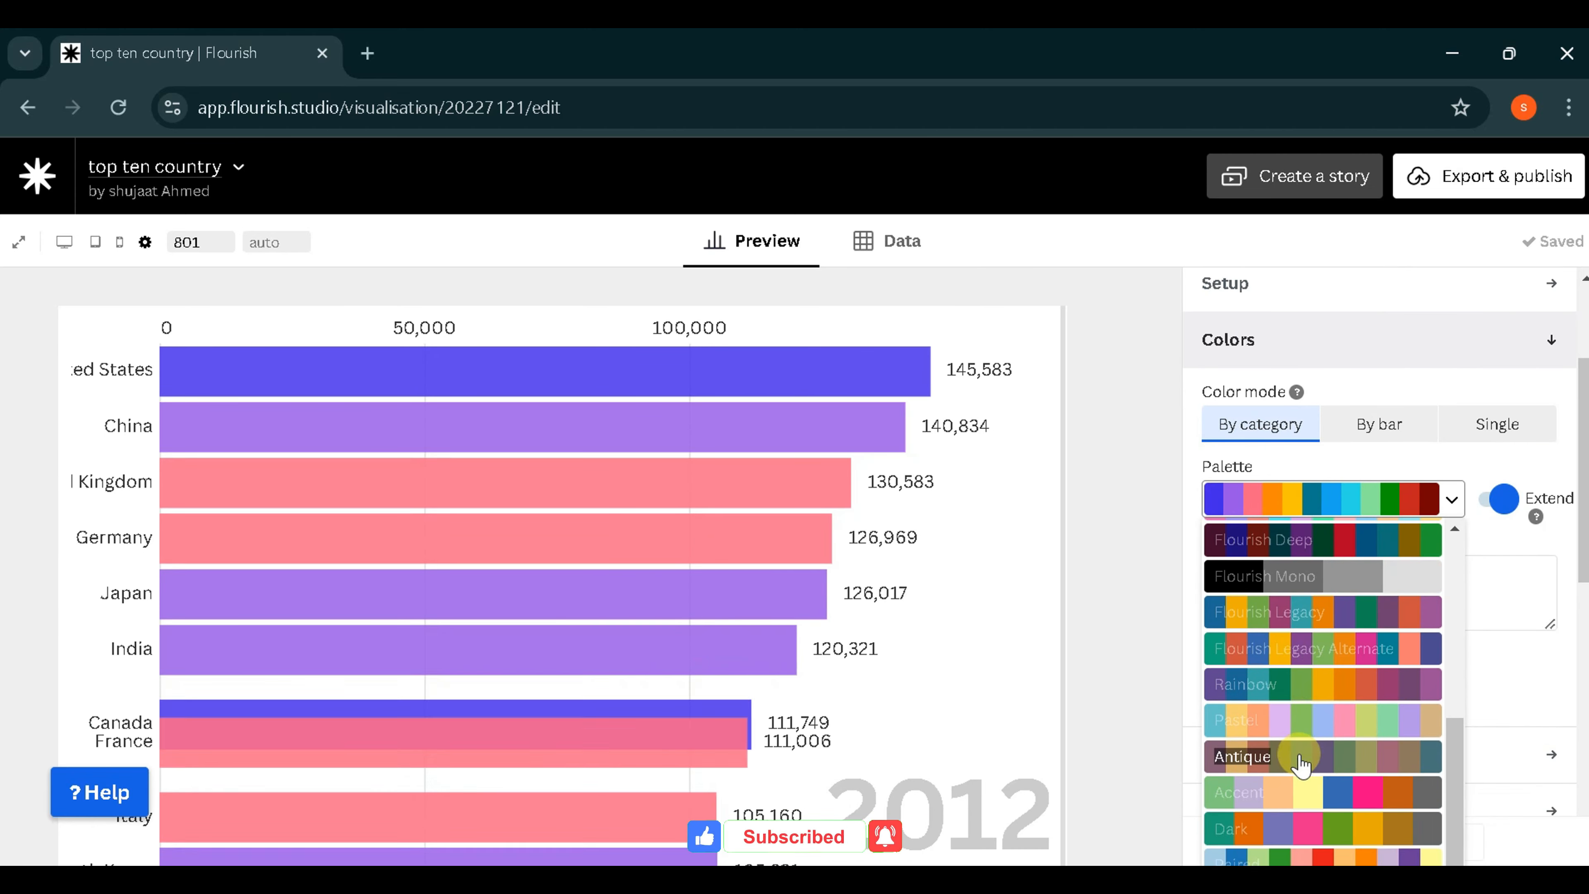
left_click(1306, 732)
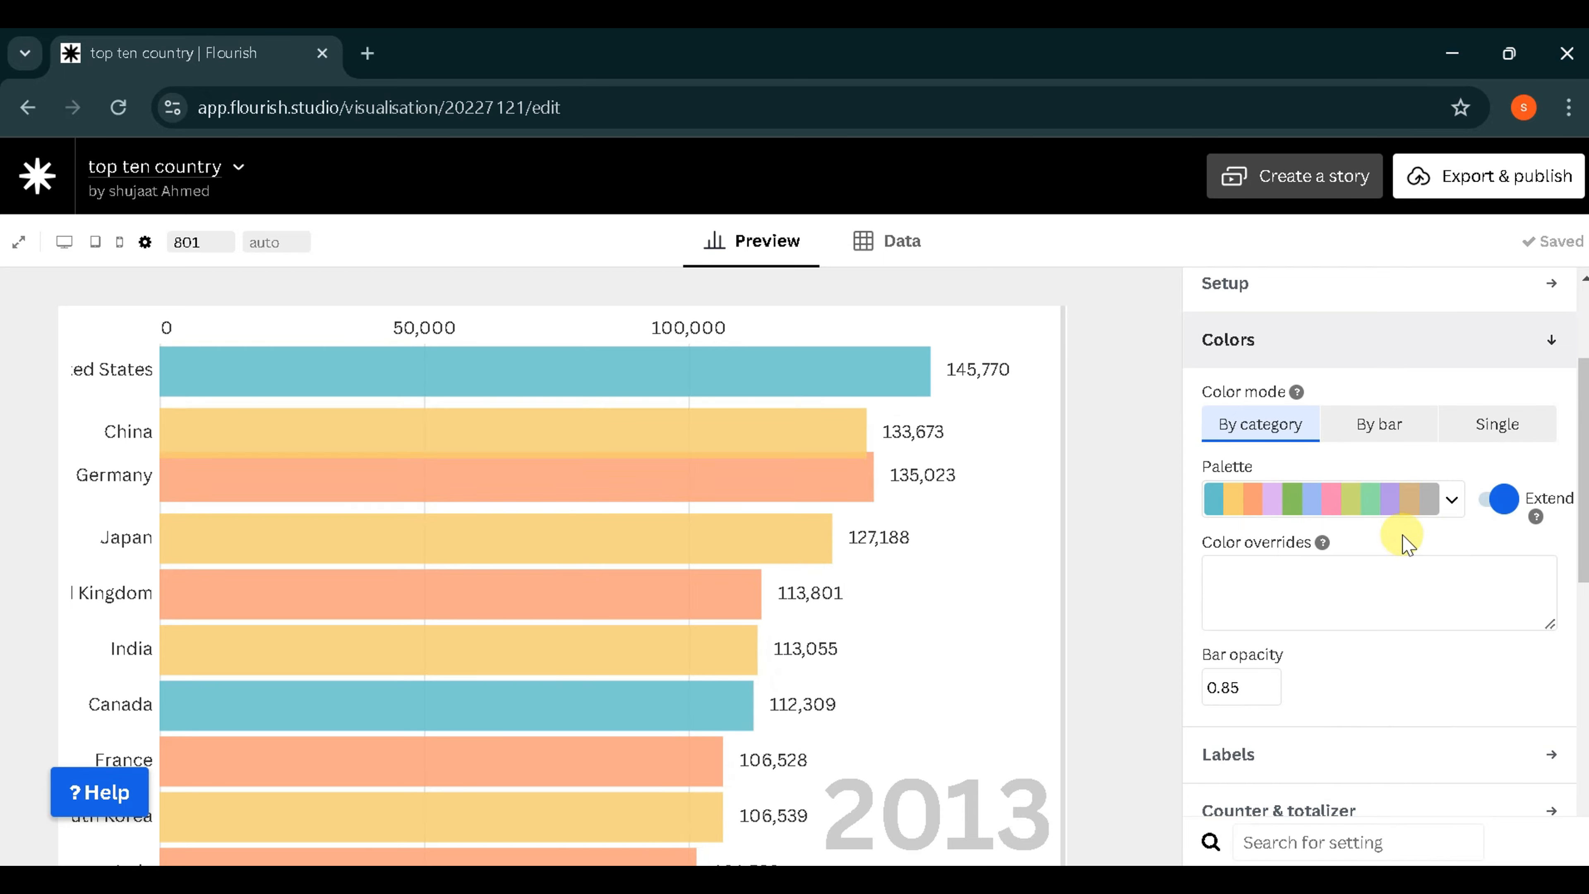
- Set the current time counter's size to 9 percent of the screen and its color to black
scroll(1352, 616, "down", 2)
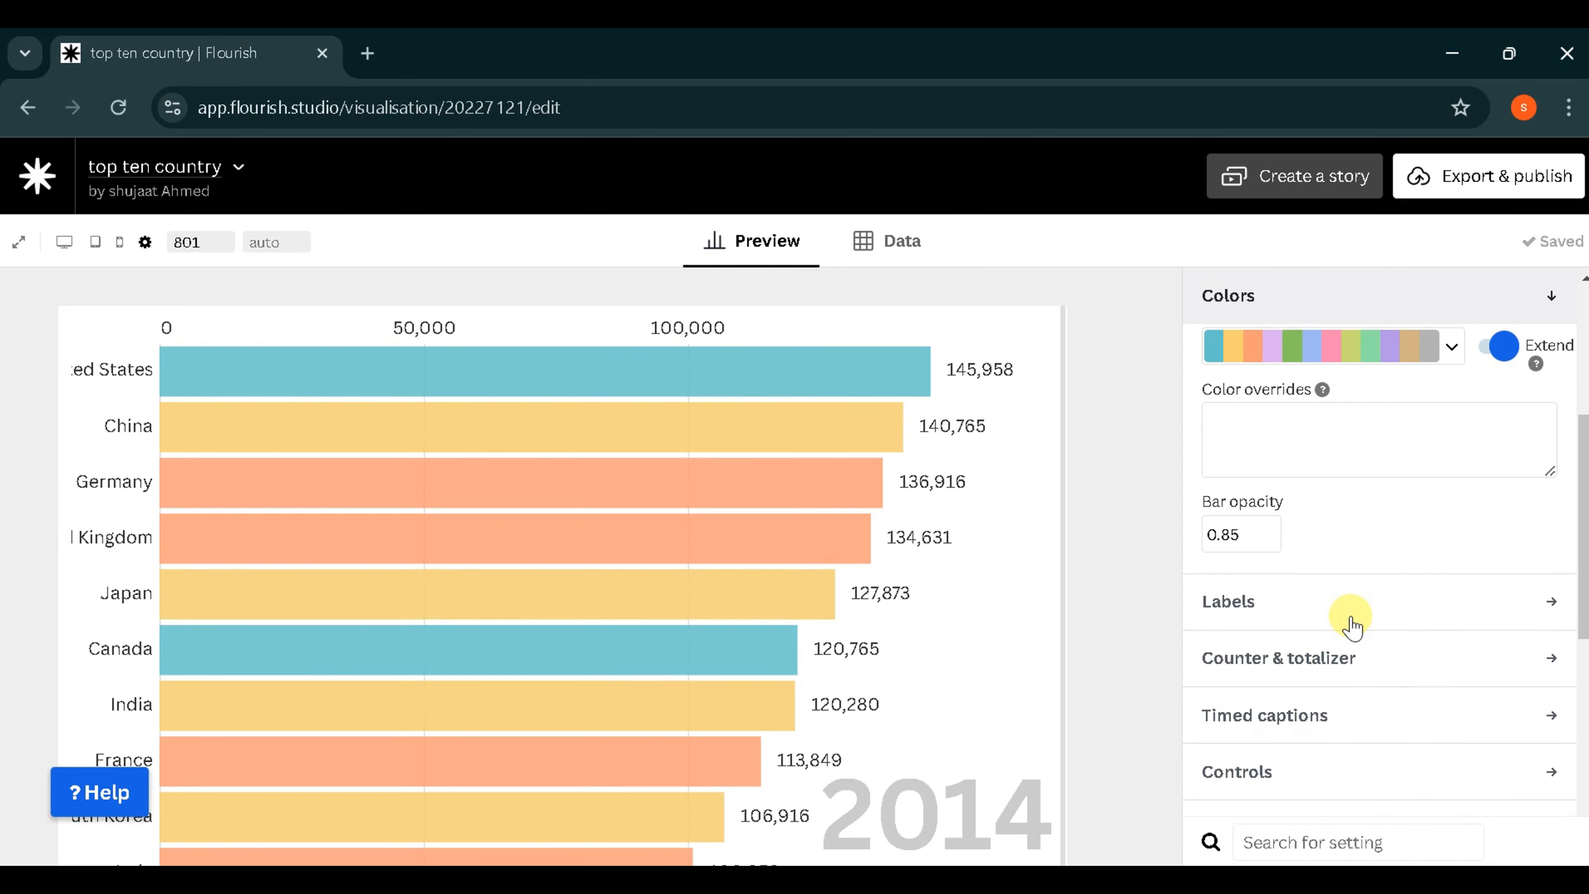
scroll(1352, 617, "down", 3)
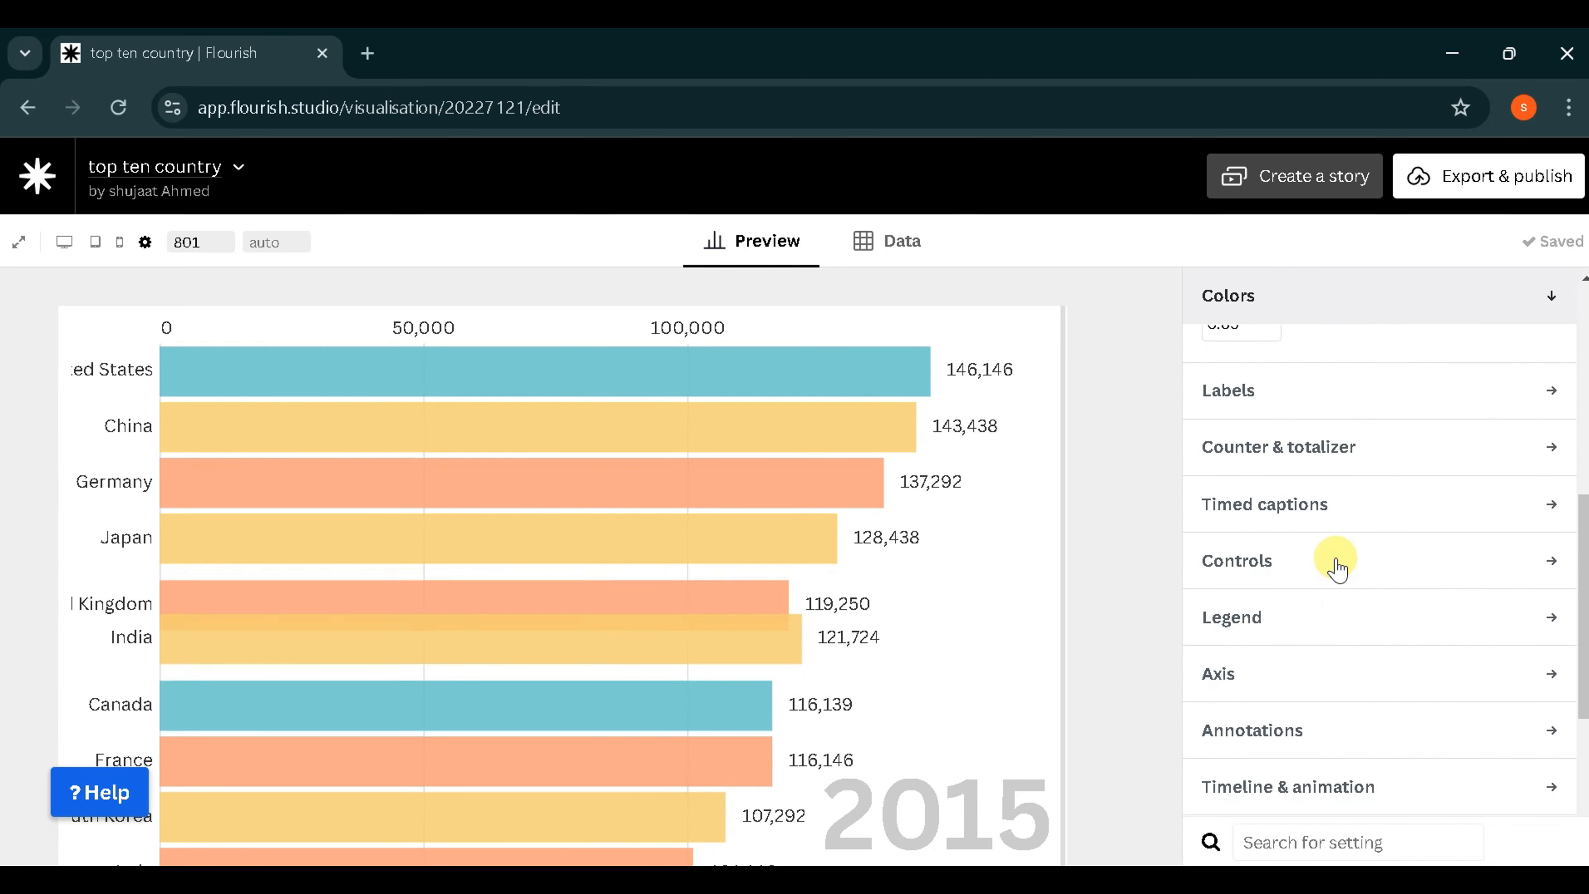
scroll(1337, 566, "down", 2)
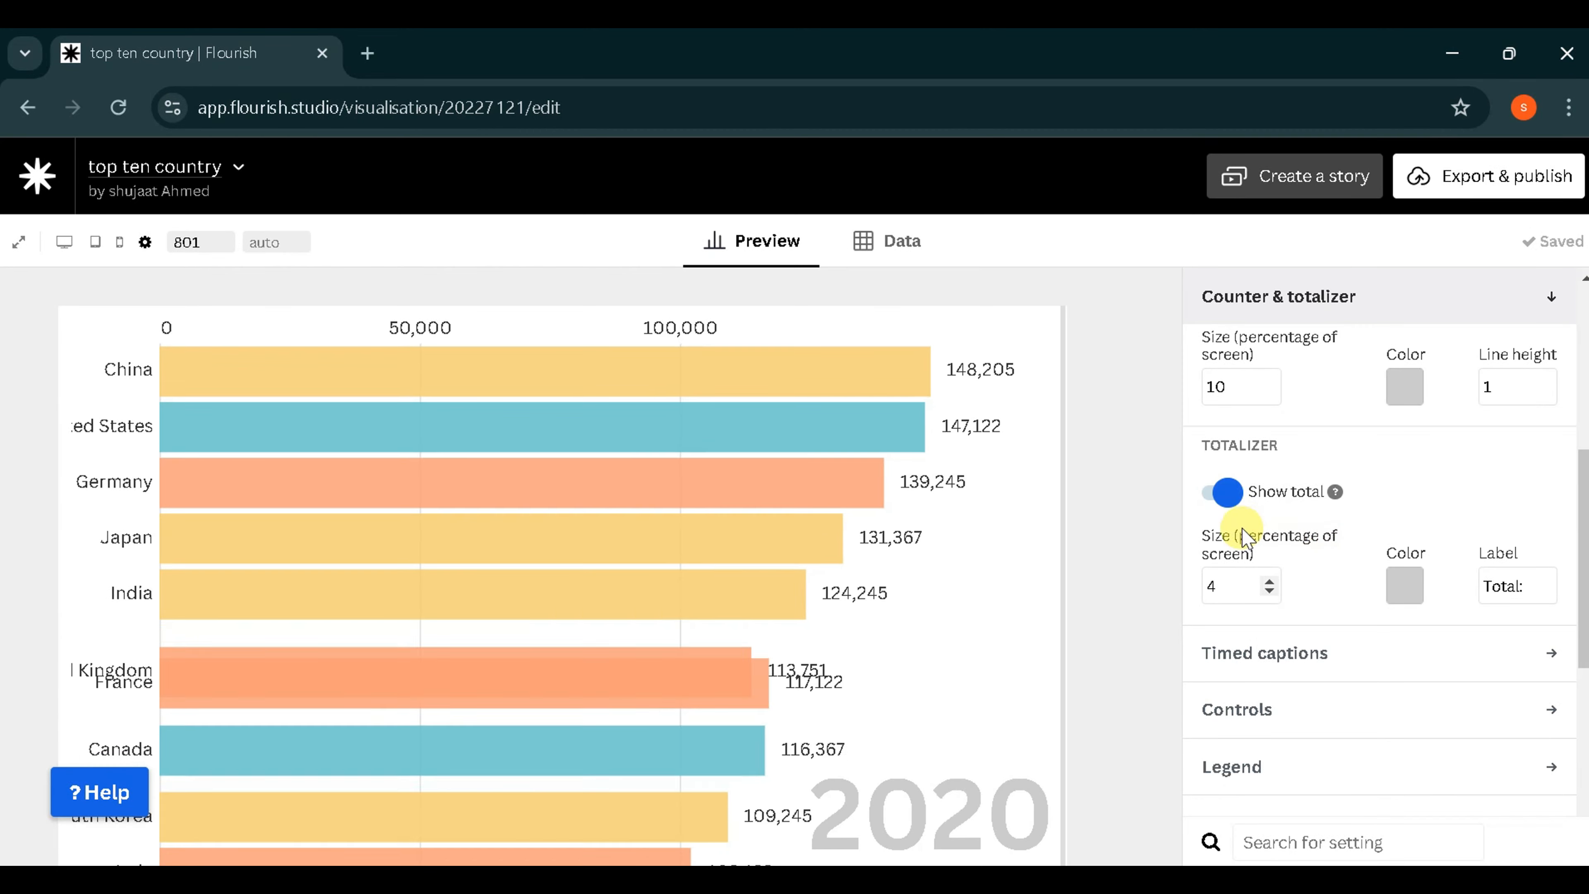
scroll(1245, 529, "up", 1)
left_click(1270, 476)
left_click(1270, 476)
left_click(1270, 476)
scroll(1112, 554, "down", 2)
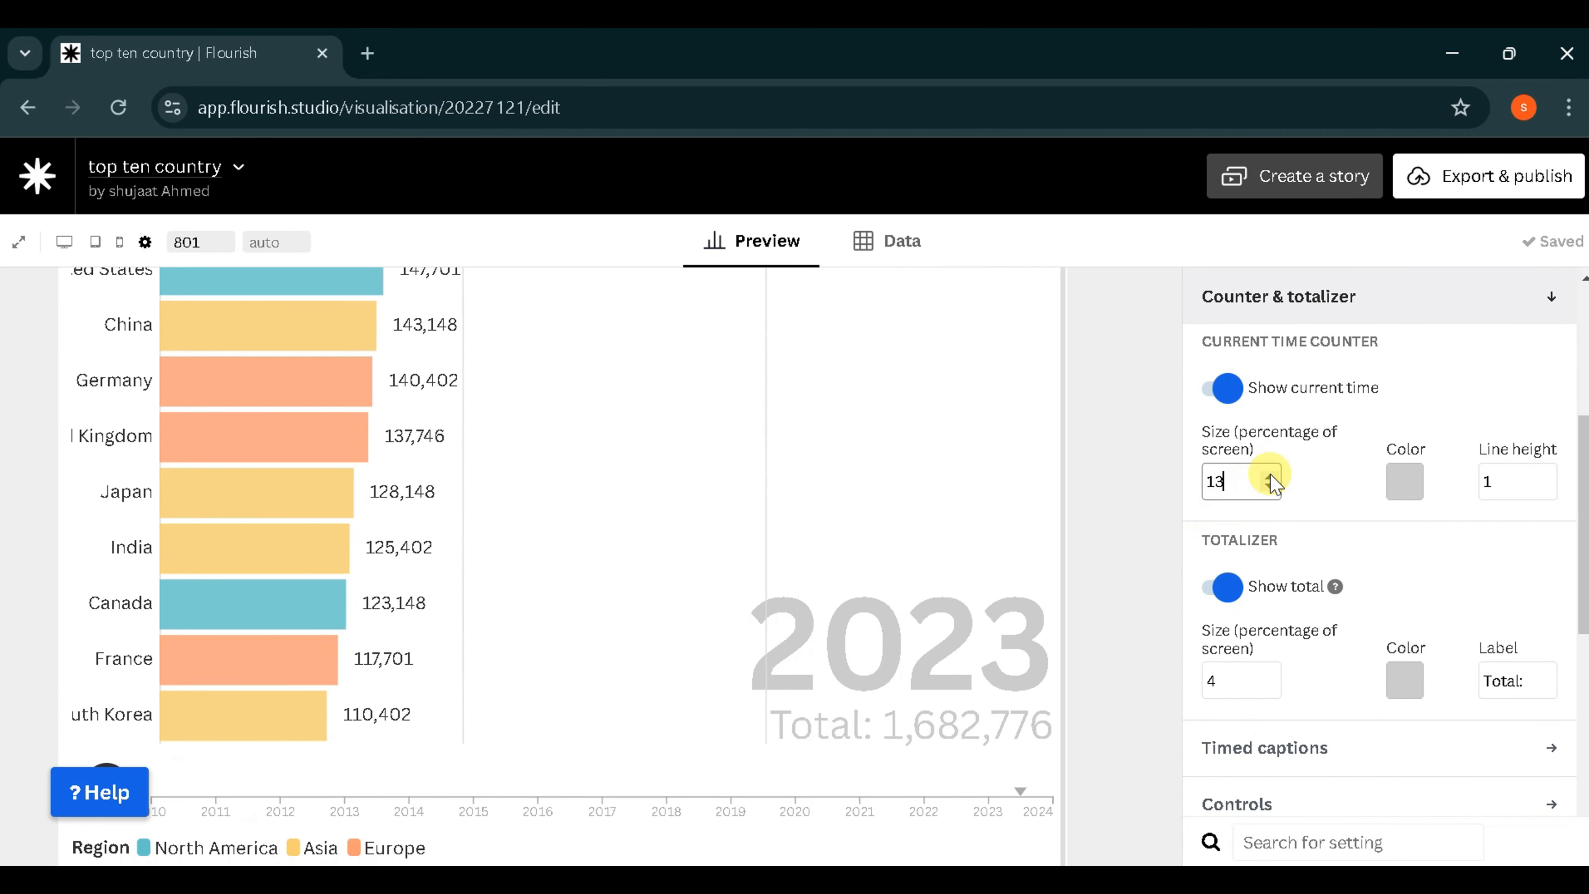
left_click(1270, 477)
left_click(1270, 477)
left_click(1270, 477)
left_click(1270, 477)
left_click(1270, 489)
left_click(1405, 480)
left_click(1145, 717)
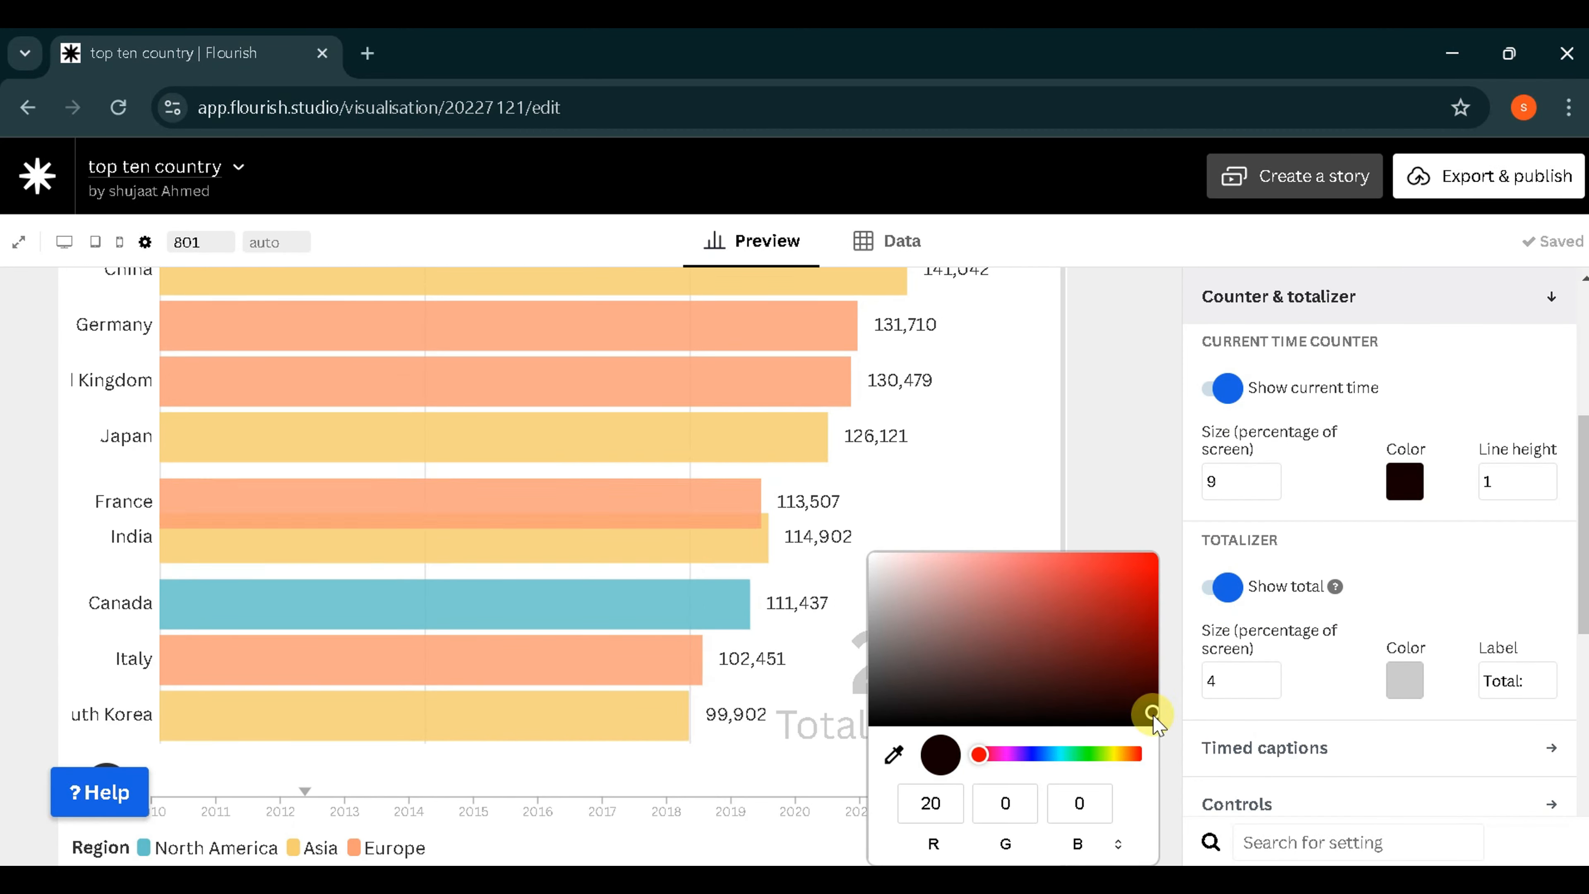
- Set the totalizer's size to 3 percent of the screen and its color to black
left_click(1270, 675)
left_click(1269, 675)
left_click(1270, 684)
left_click(1270, 685)
left_click(1270, 684)
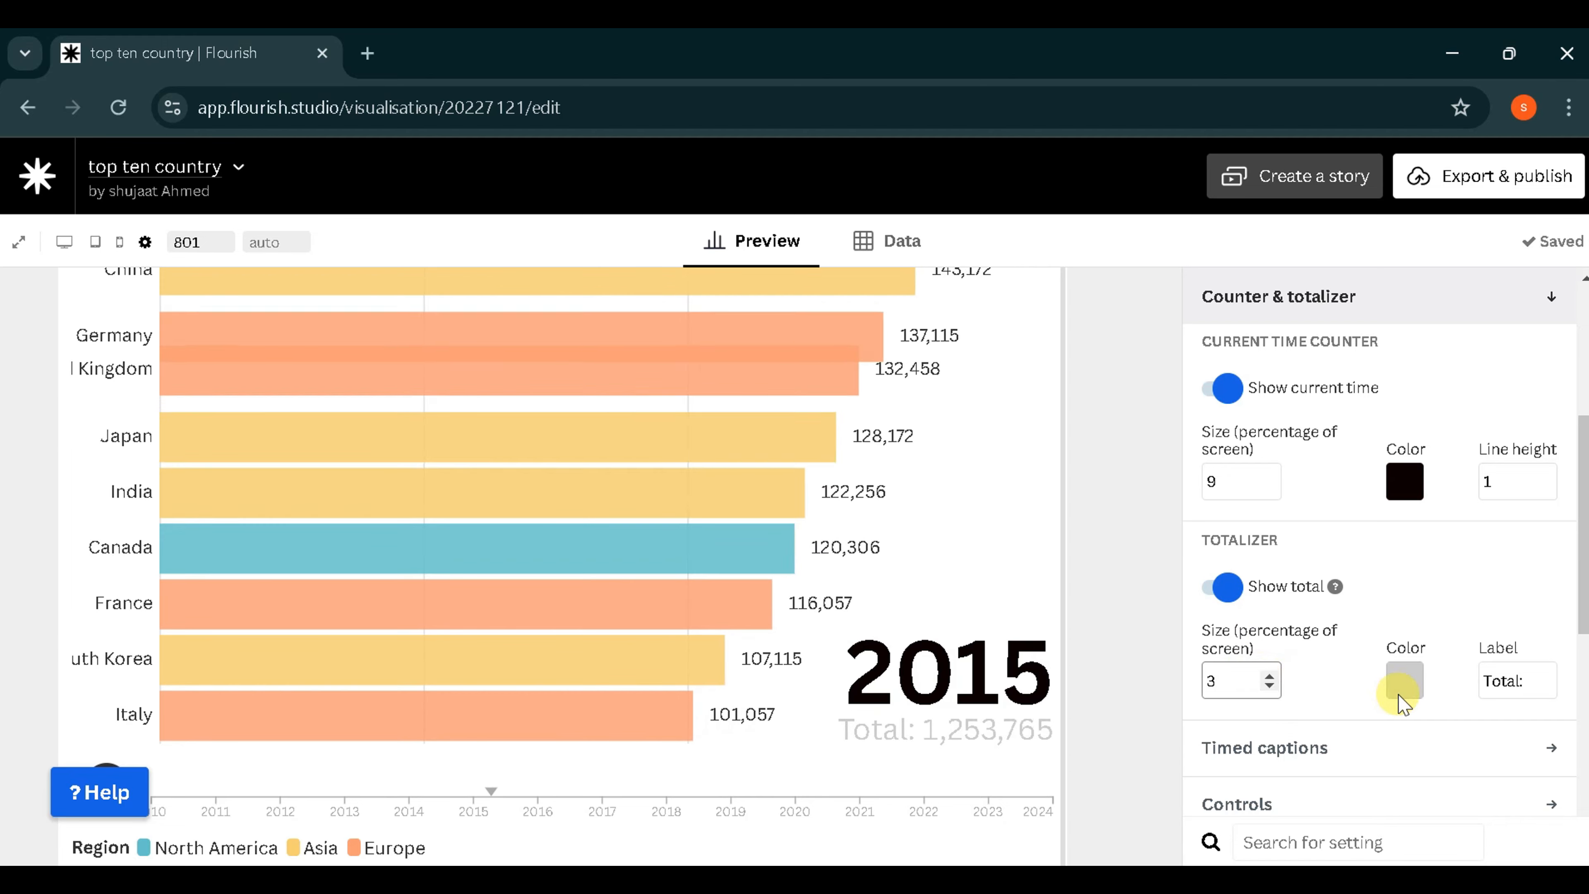
left_click(1404, 680)
left_click(1448, 360)
left_click(1128, 557)
scroll(1129, 560, "down", 2)
left_click(1176, 699)
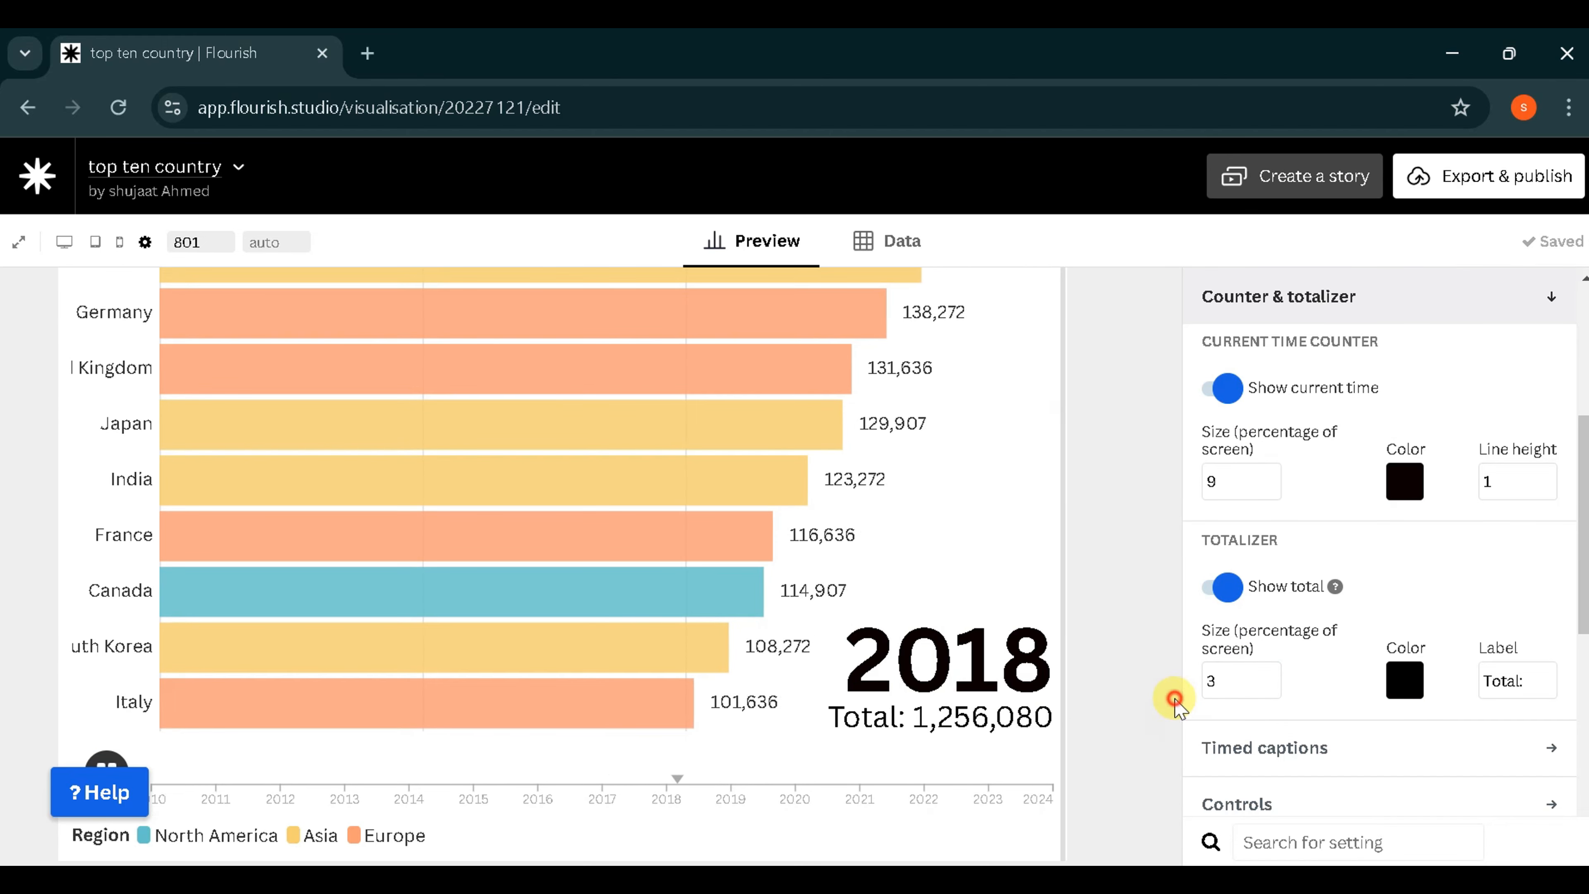
- Set the chart header's title to "top ten country"
scroll(1313, 774, "down", 5)
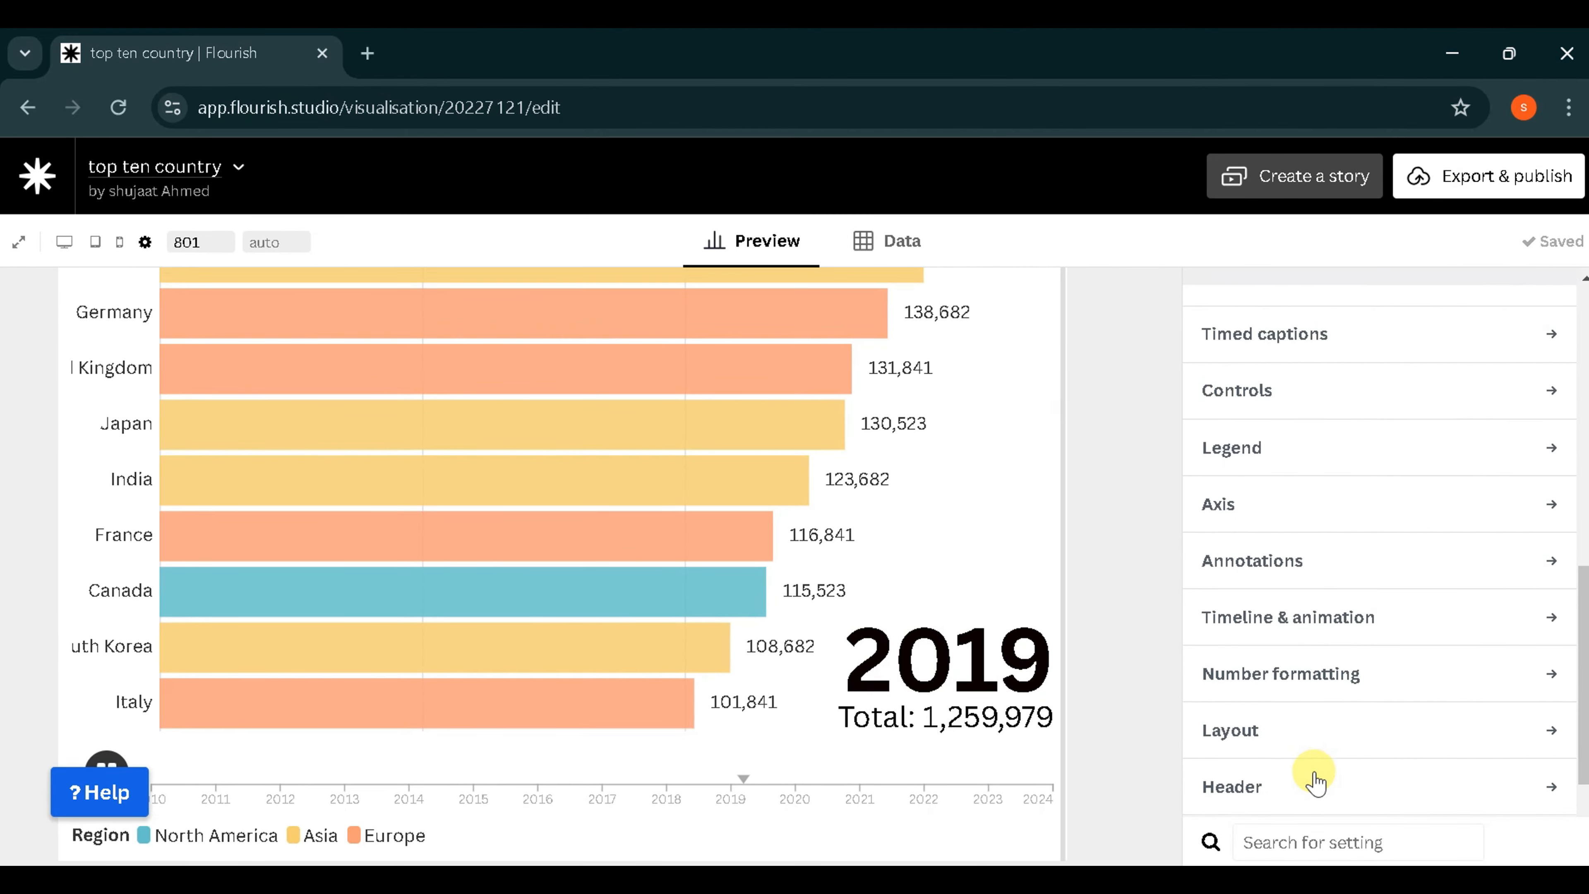
scroll(1314, 781, "down", 3)
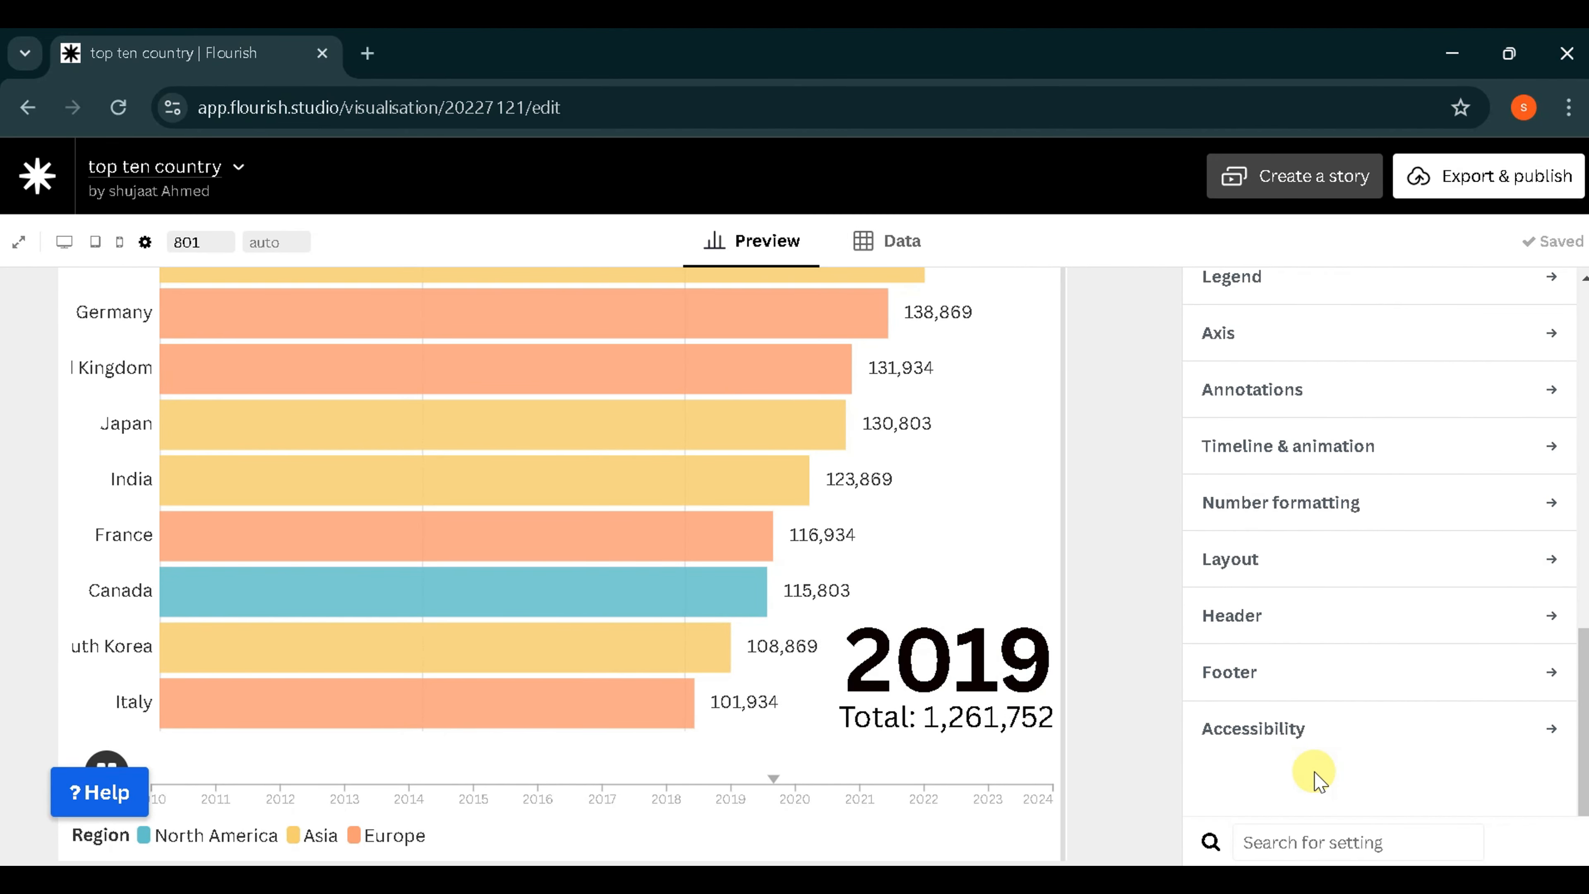
left_click(1263, 616)
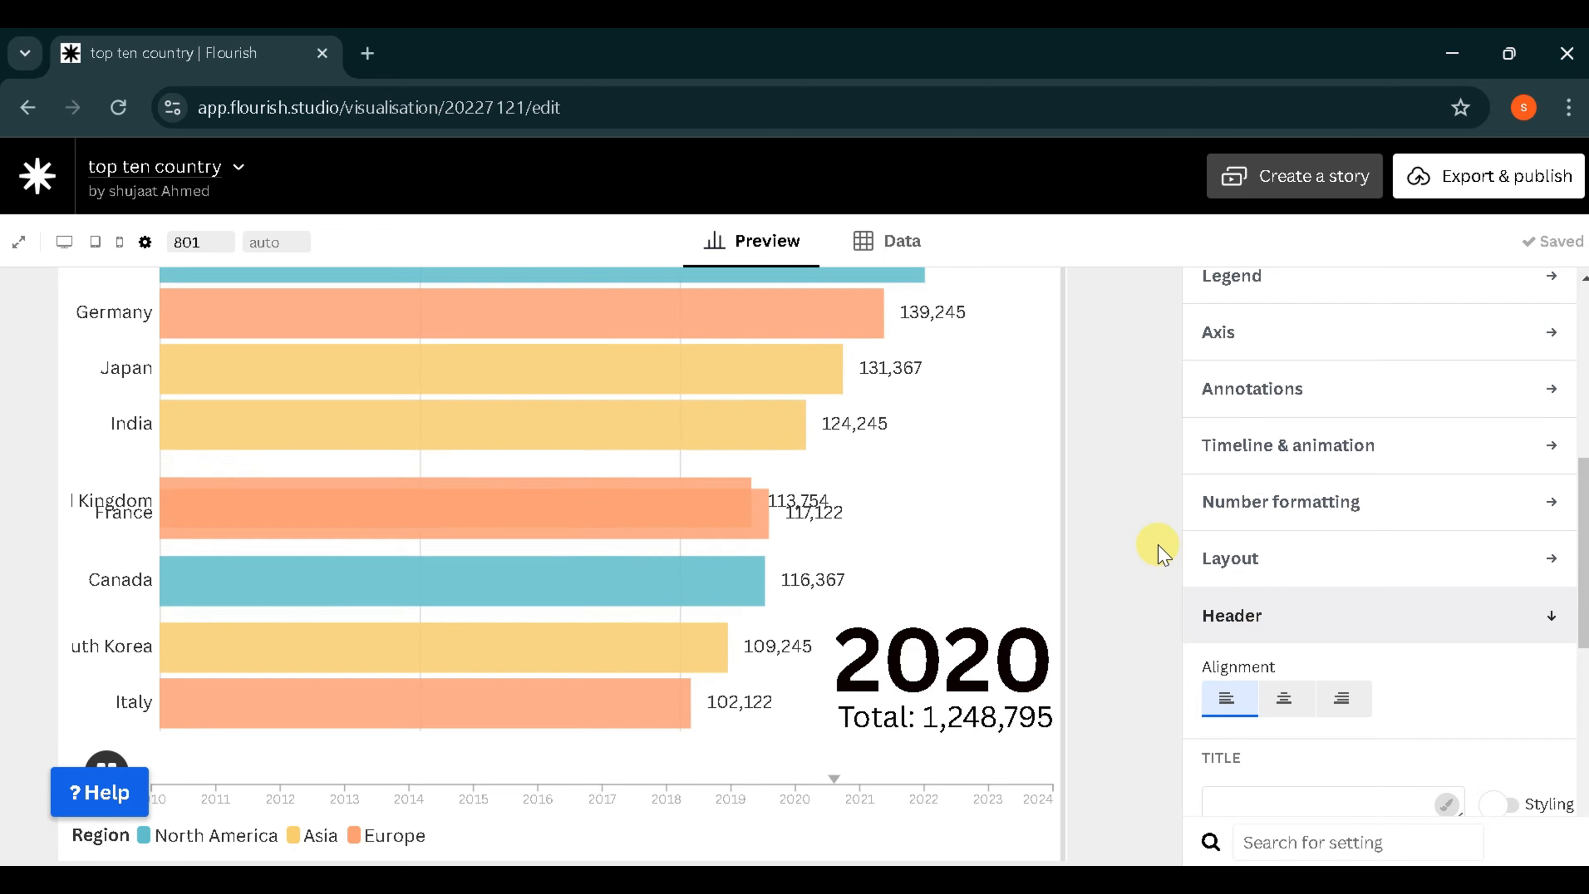
scroll(1334, 628, "down", 5)
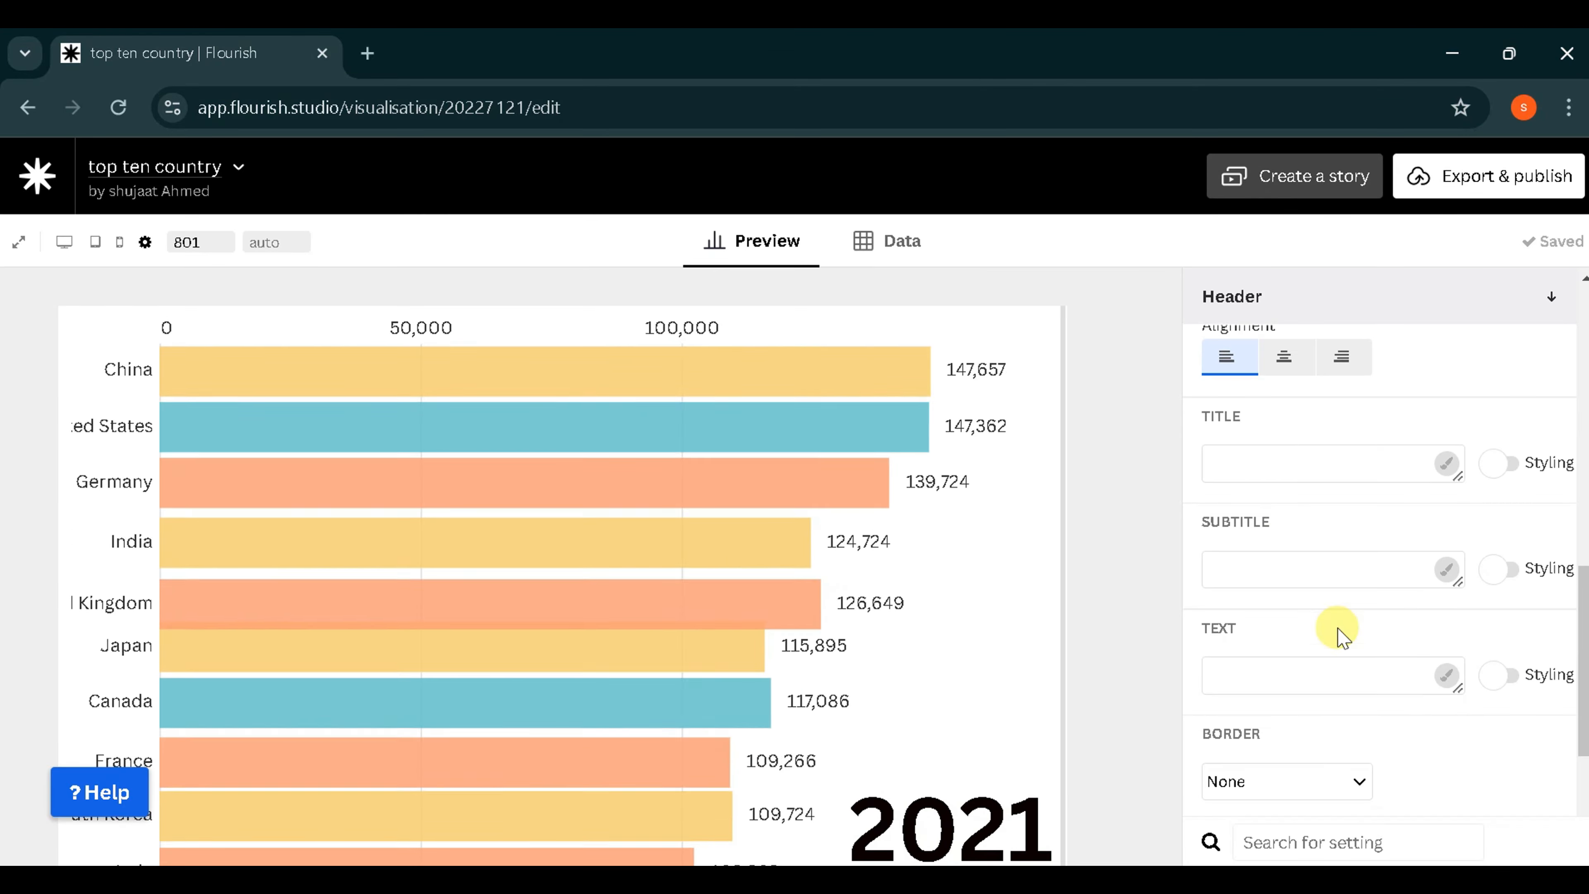
left_click(1265, 457)
type("top ten")
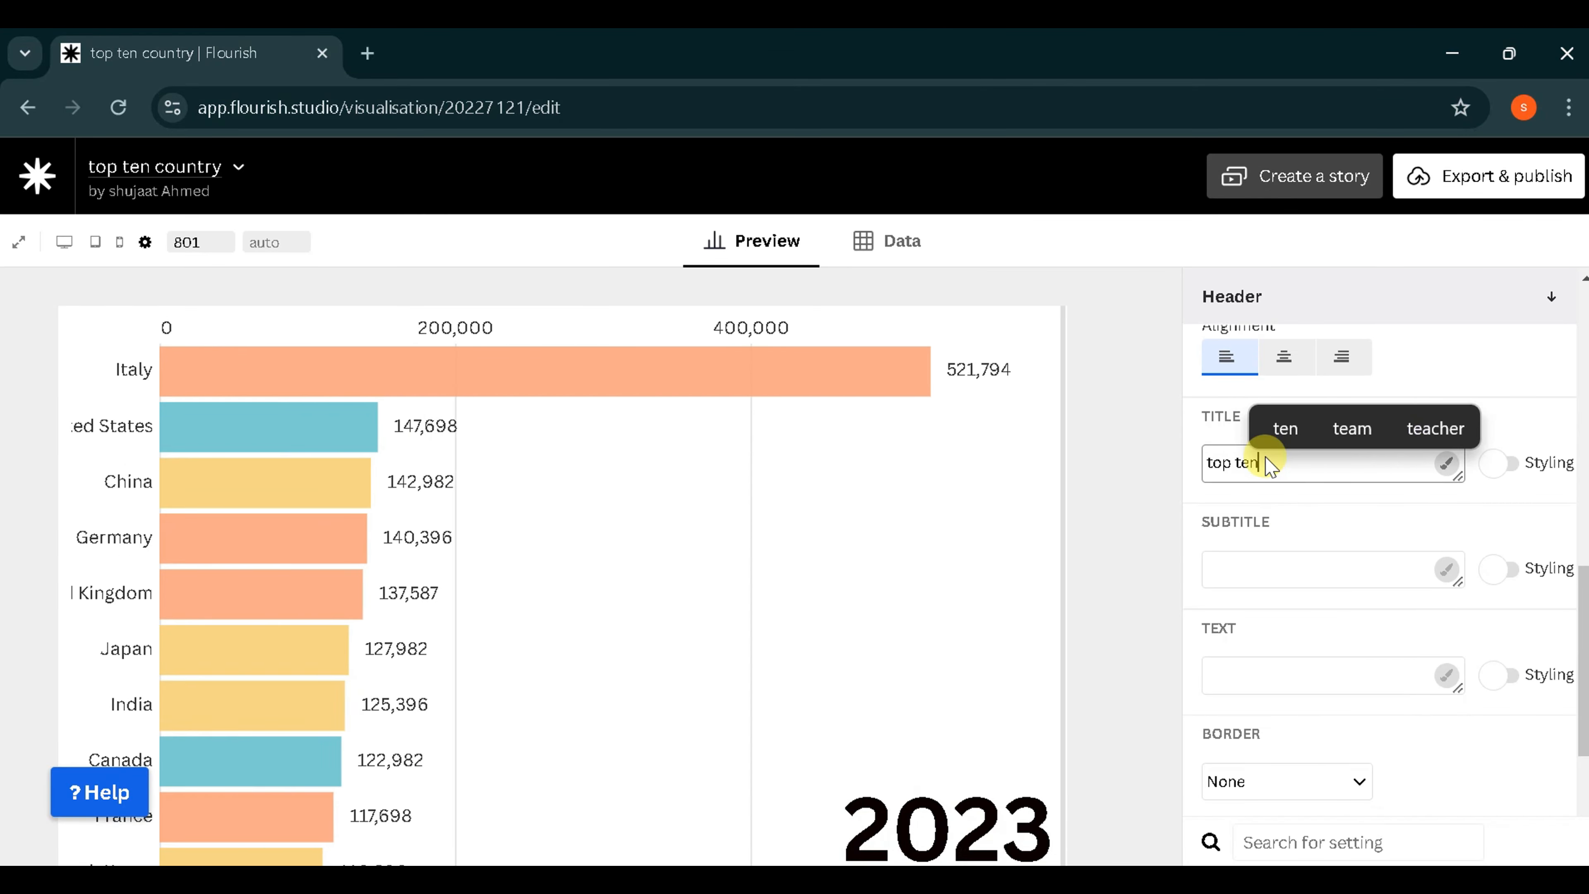
type(" country")
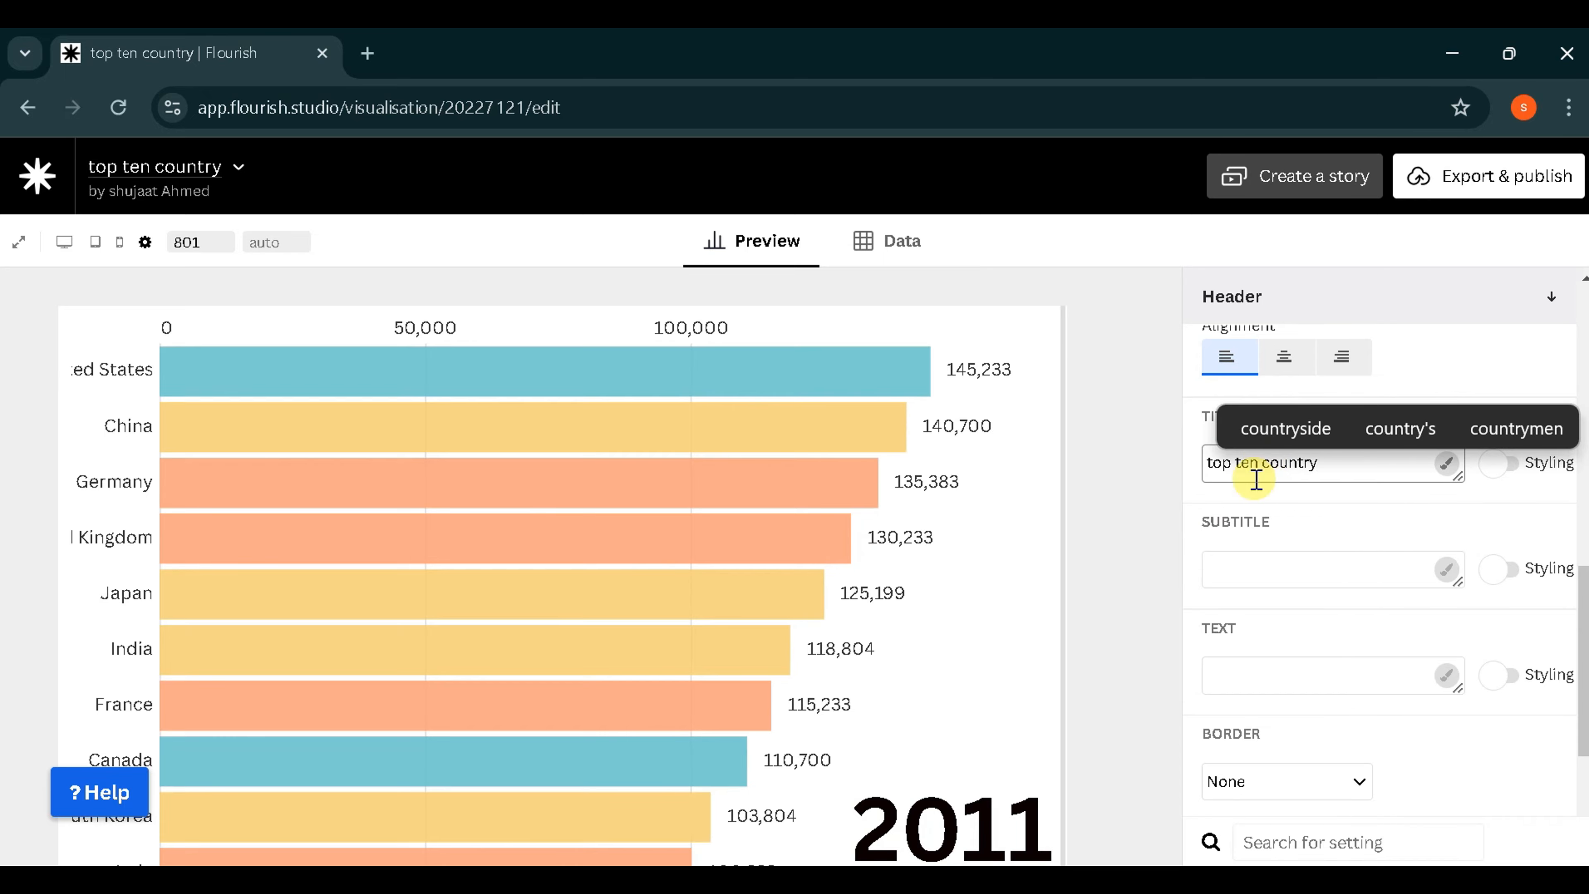
left_click(1159, 524)
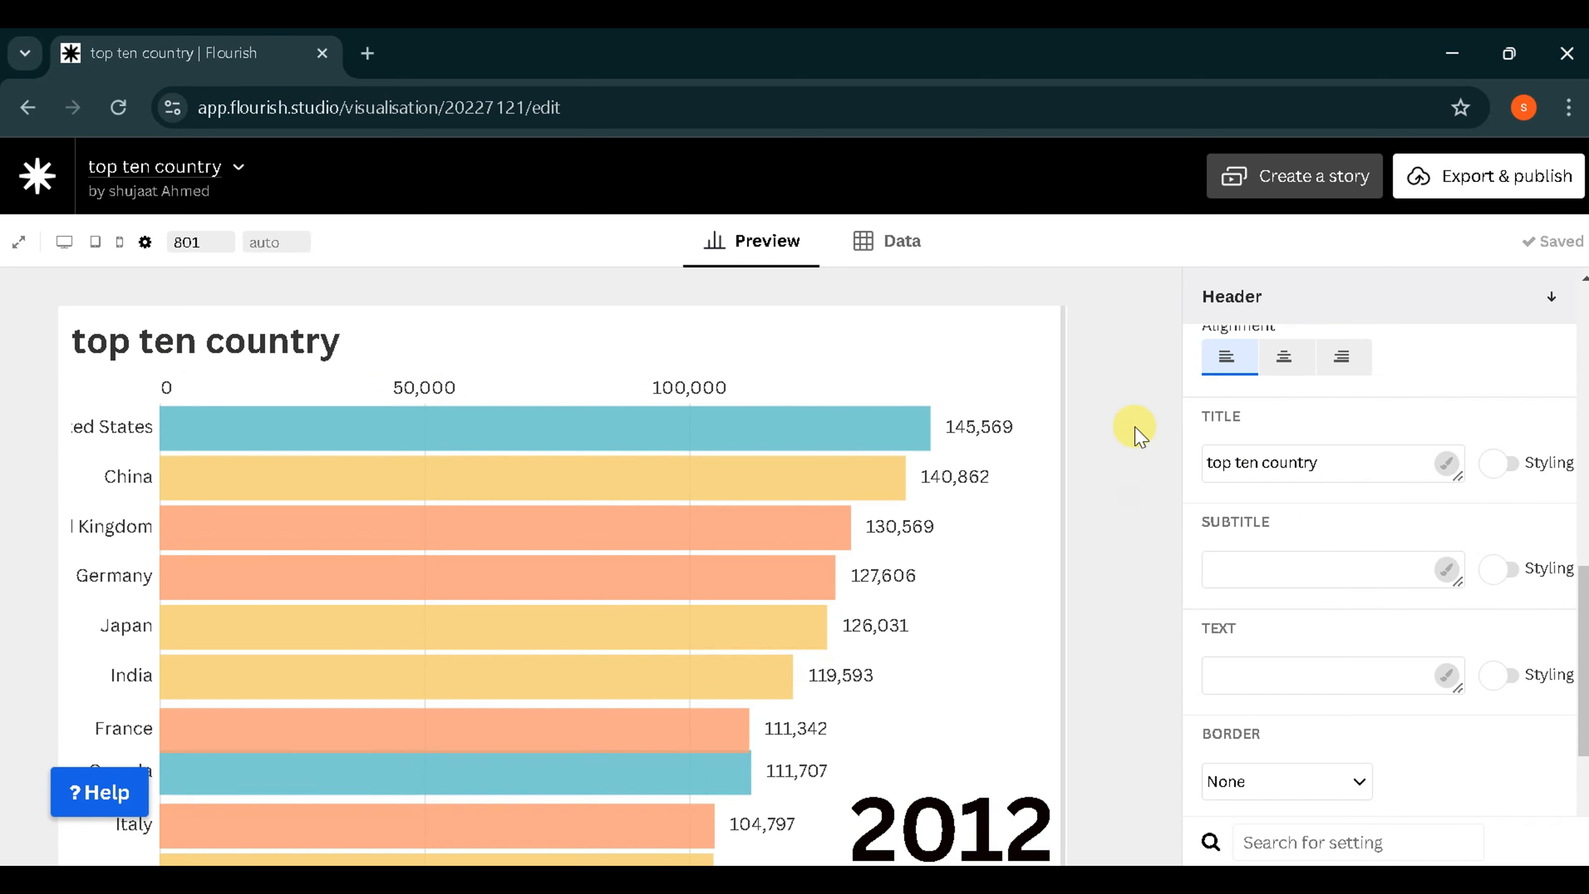
- Center the header and set its subtitle to "from 2010-2024"
left_click(1277, 568)
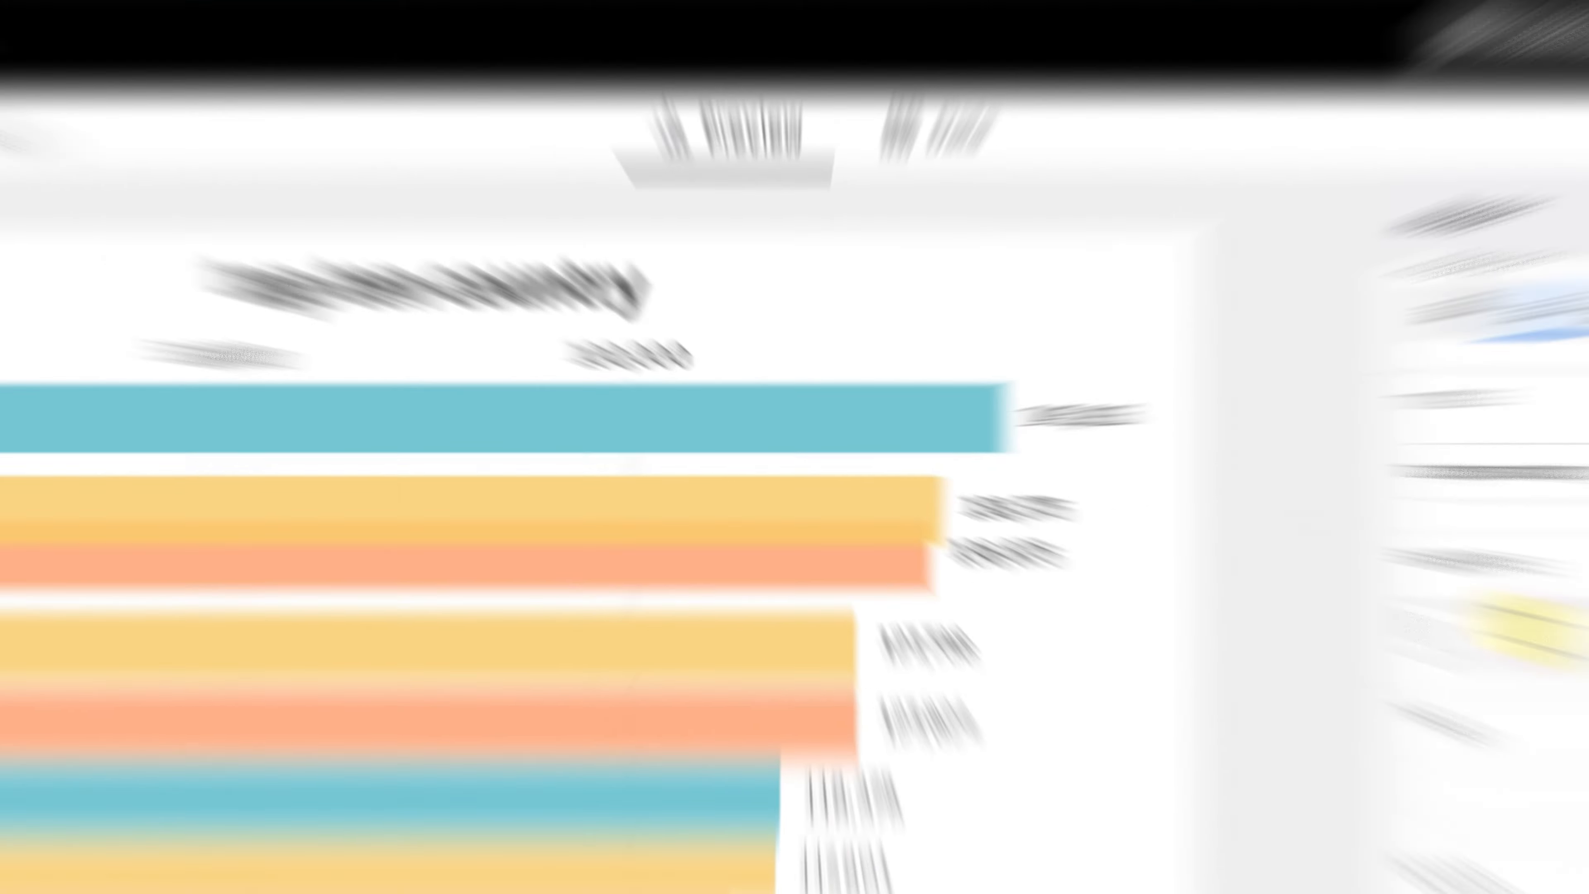
type("from 2010-2024")
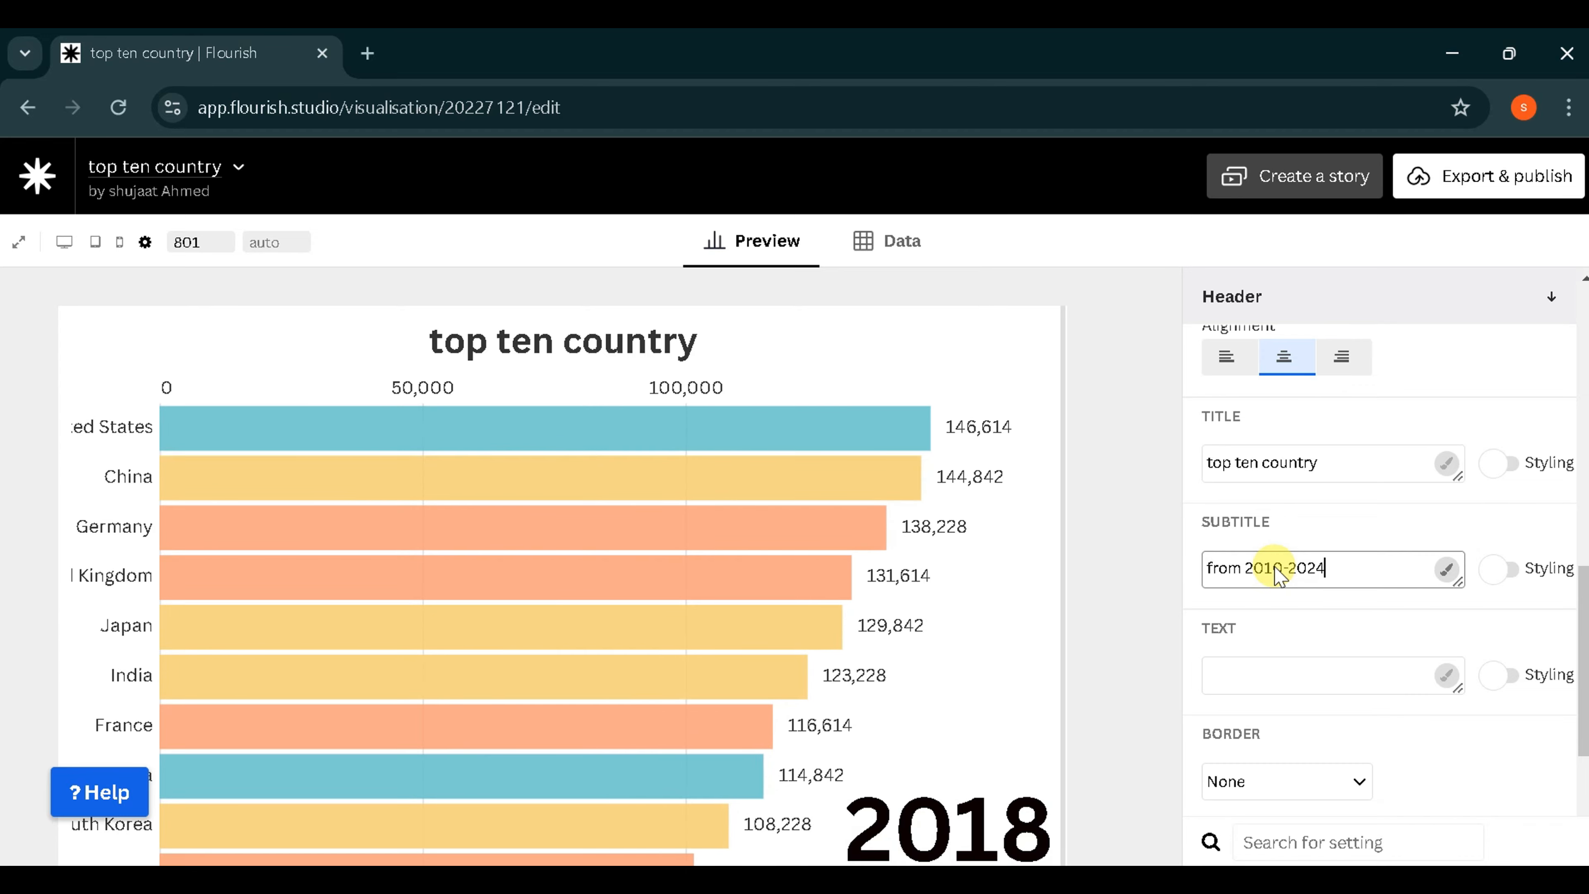
left_click(1113, 656)
scroll(1121, 665, "down", 3)
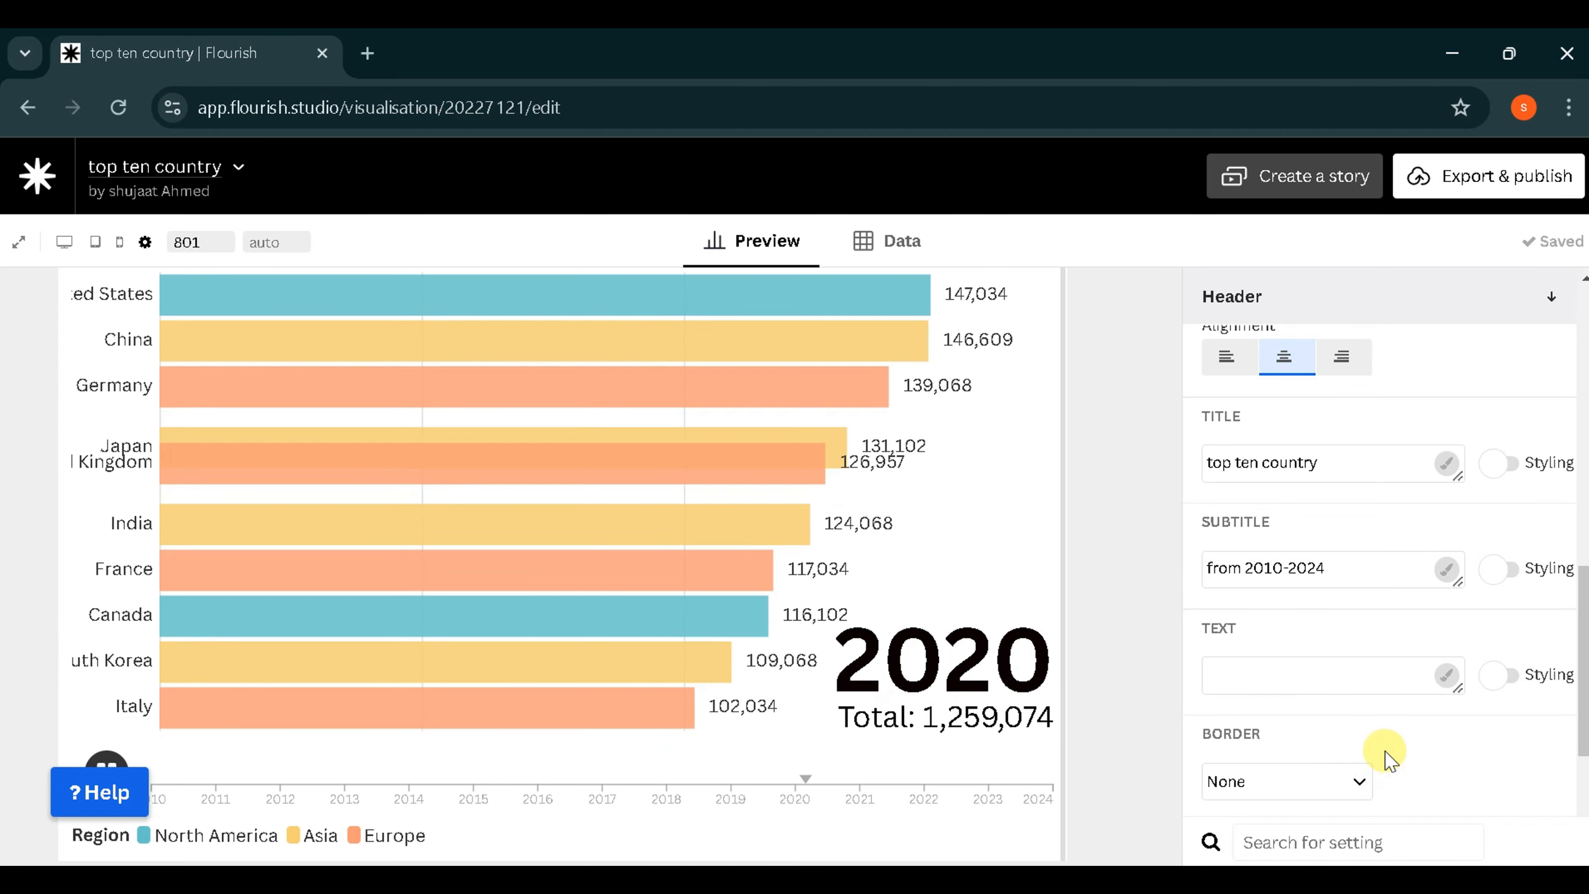
- Add a top and bottom border to the chart header
scroll(1386, 755, "down", 3)
left_click(1362, 500)
left_click(1258, 548)
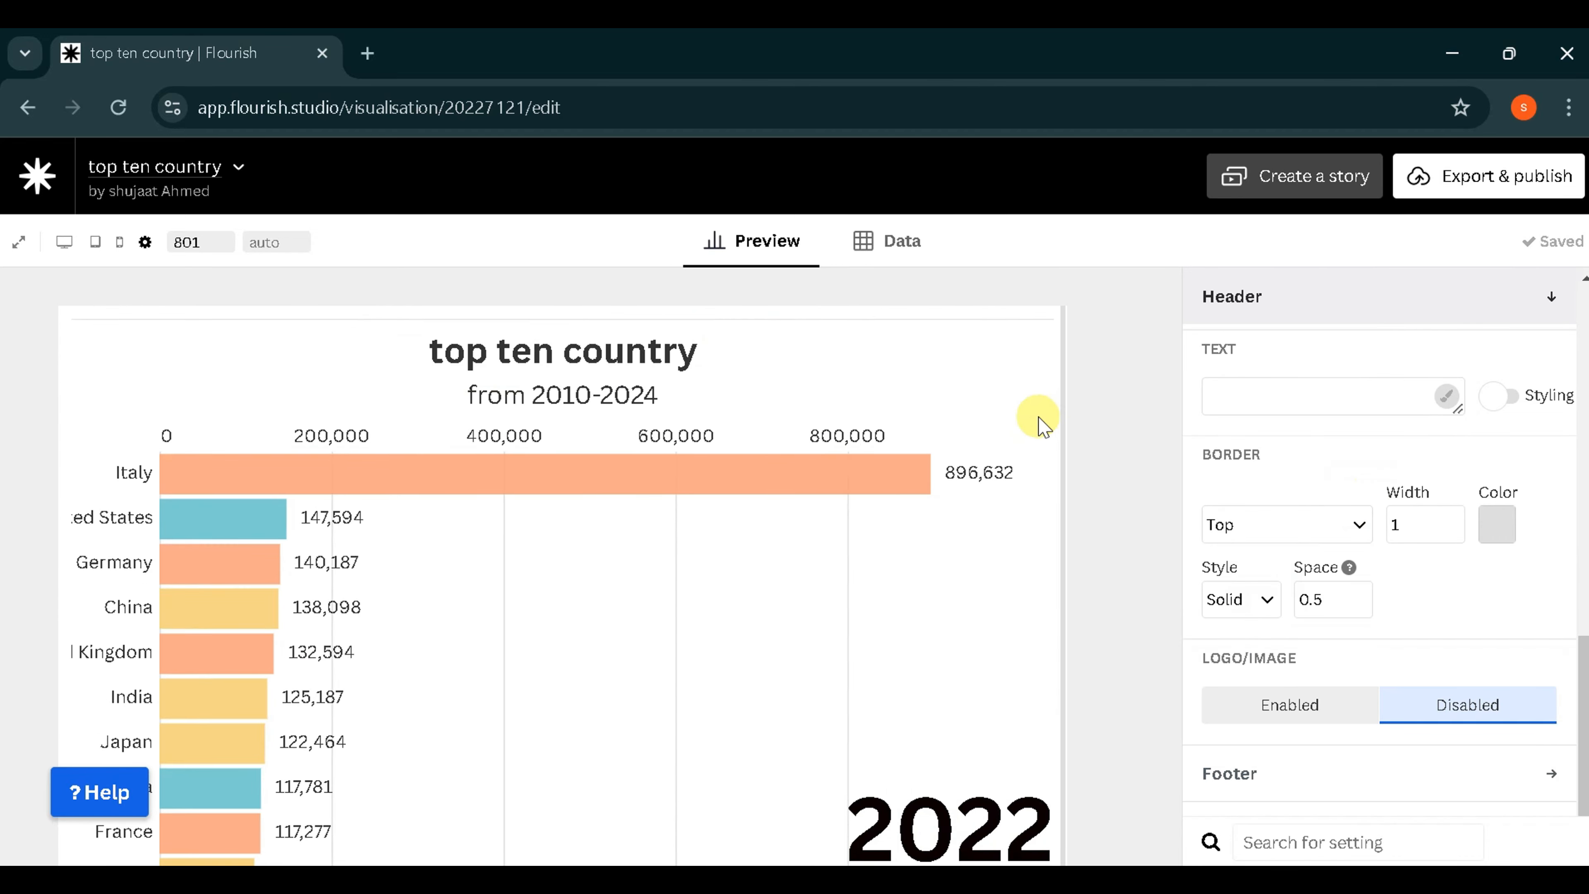
left_click(1353, 519)
left_click(1302, 649)
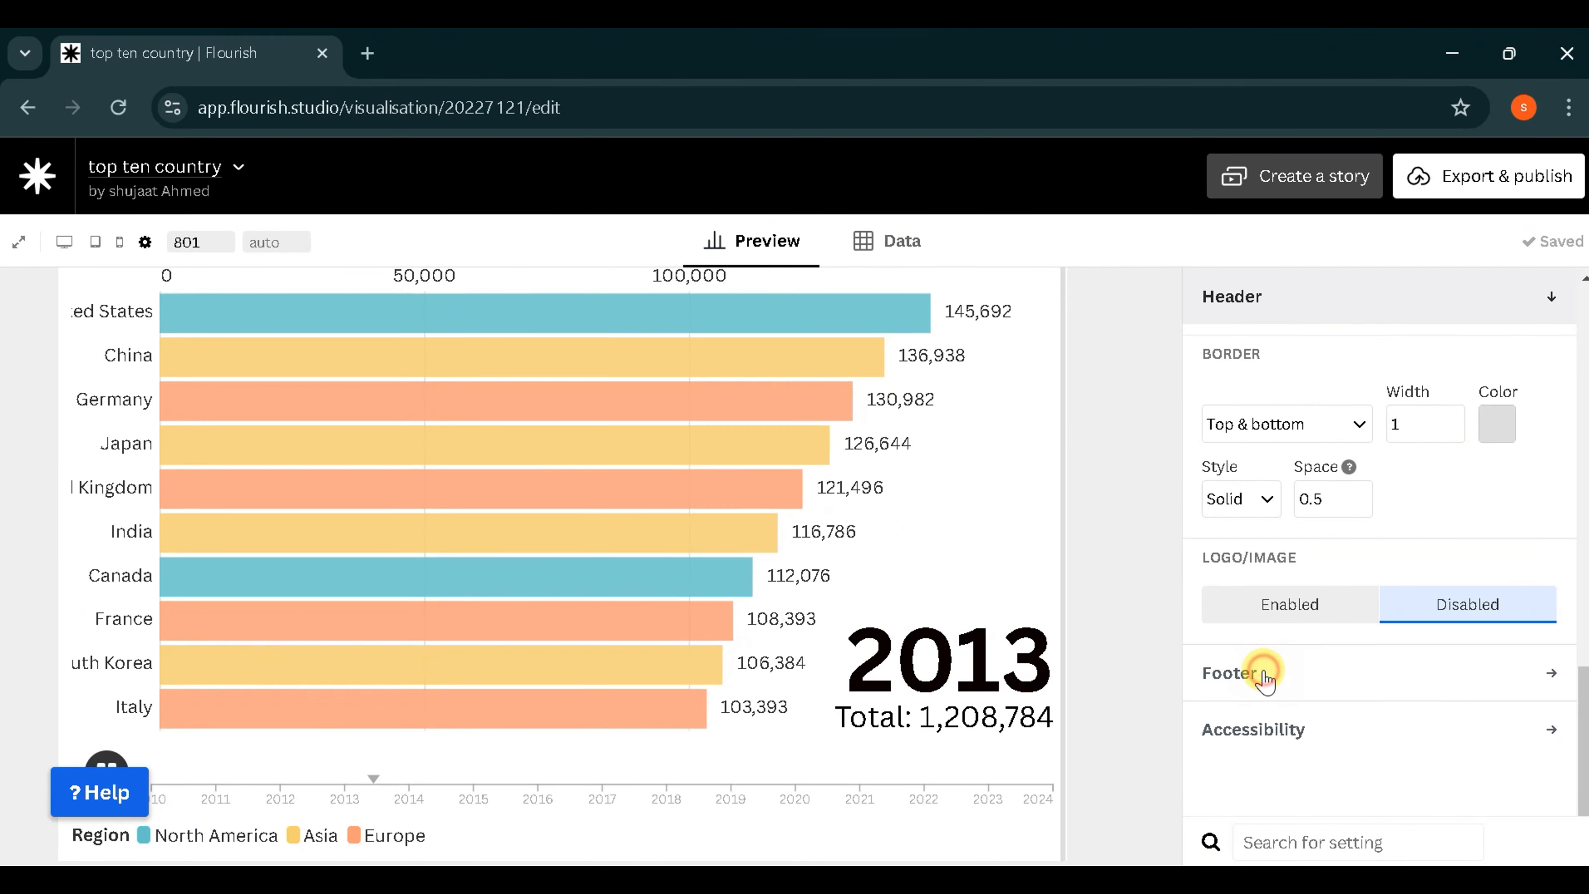
- Set the footer's source name to "tech root solution"
left_click(1257, 667)
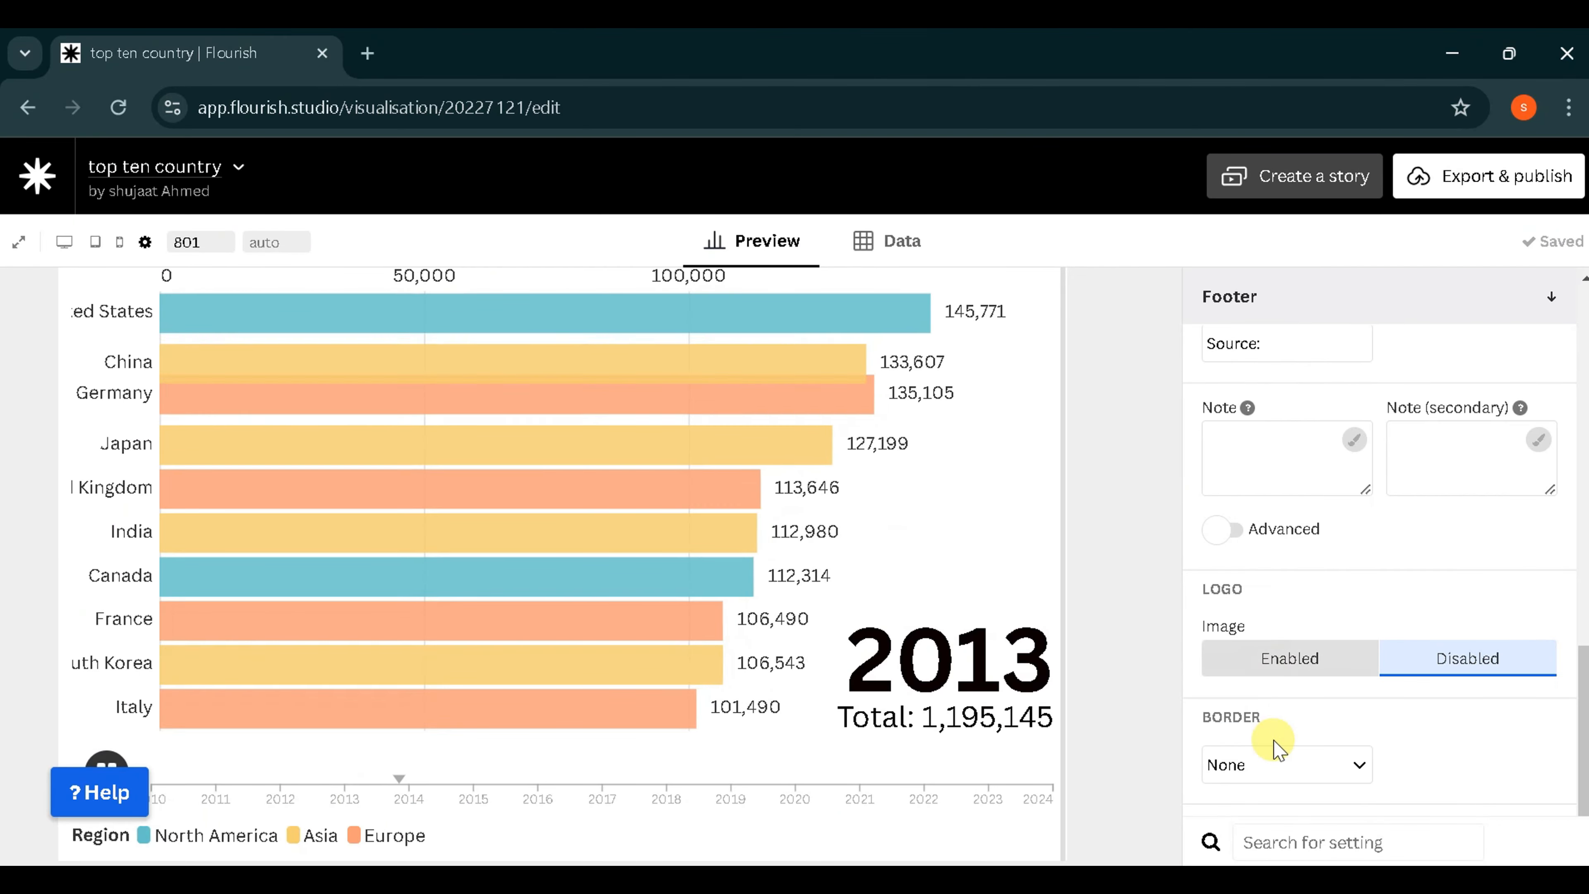
scroll(1270, 745, "up", 3)
scroll(1269, 547, "up", 1)
type("t")
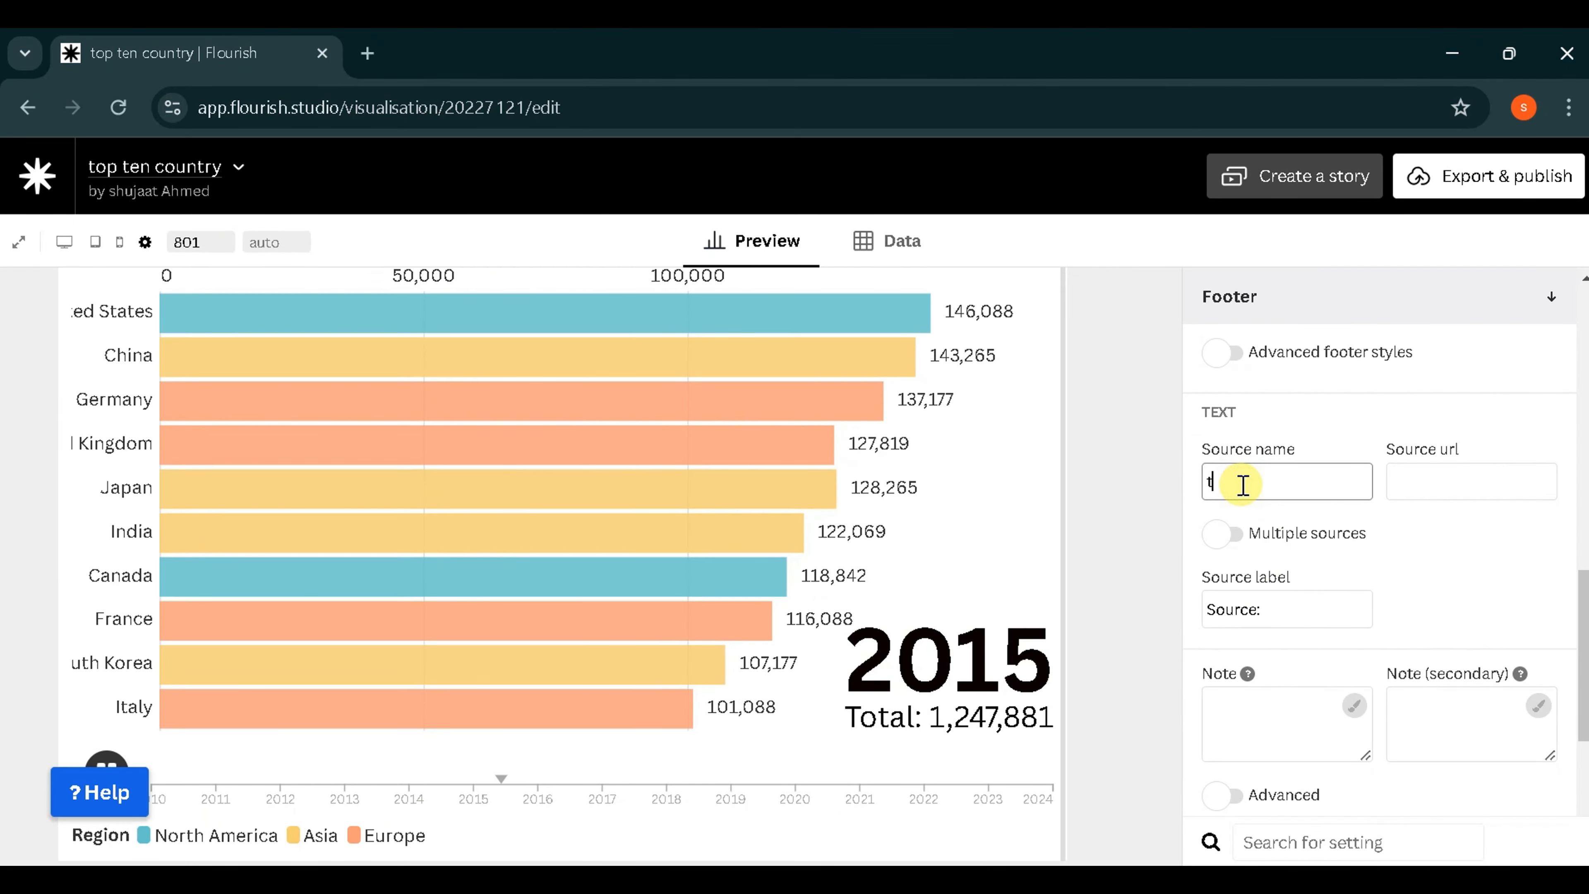
type("ech foot solution")
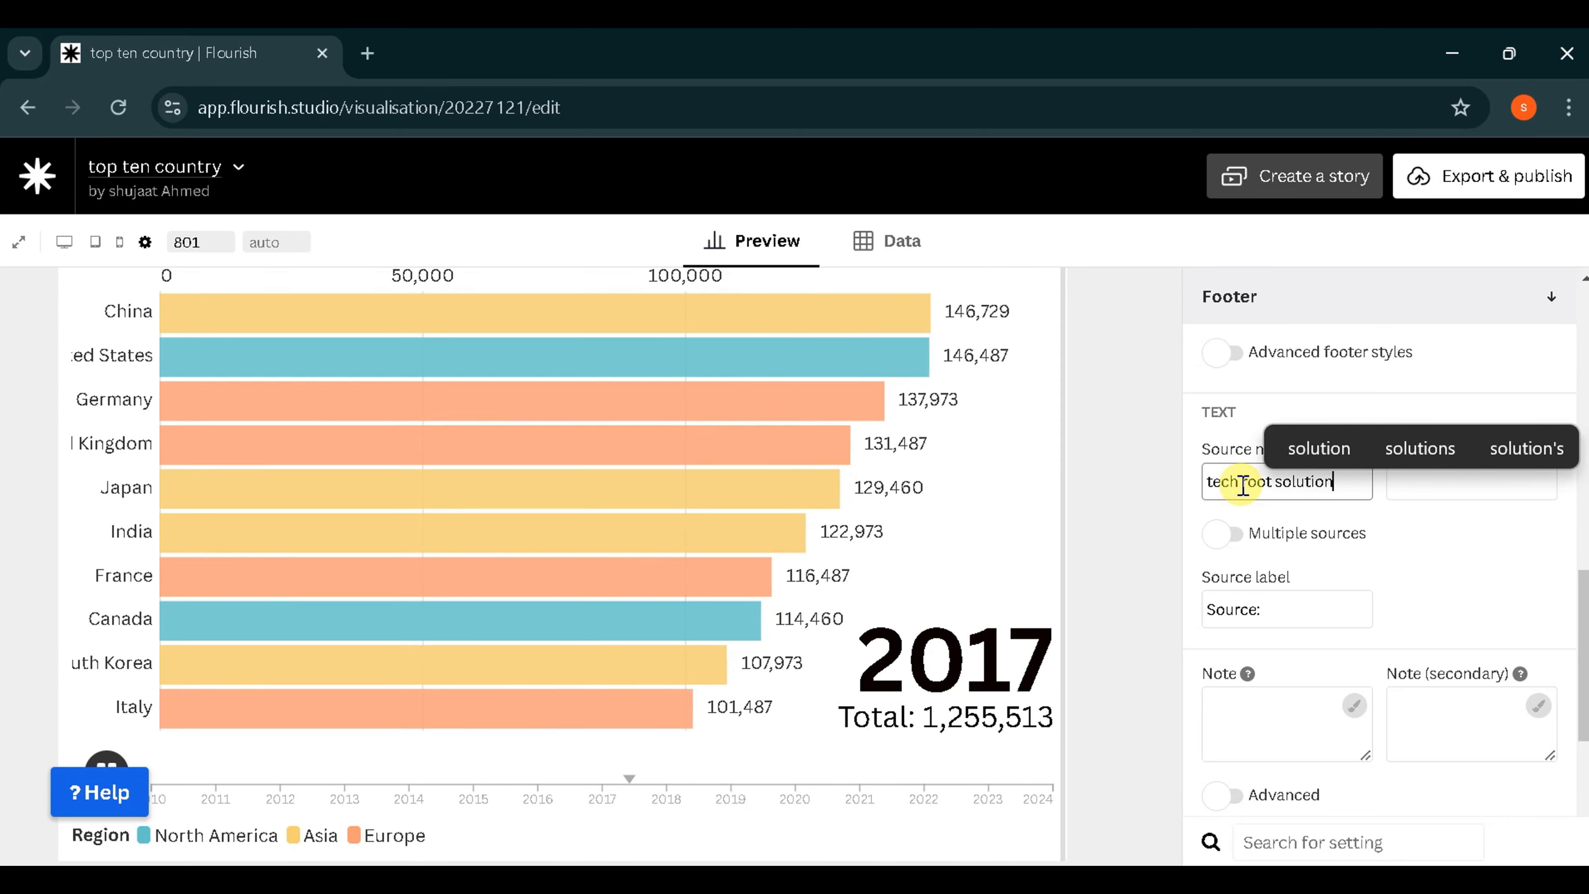
left_click(1128, 596)
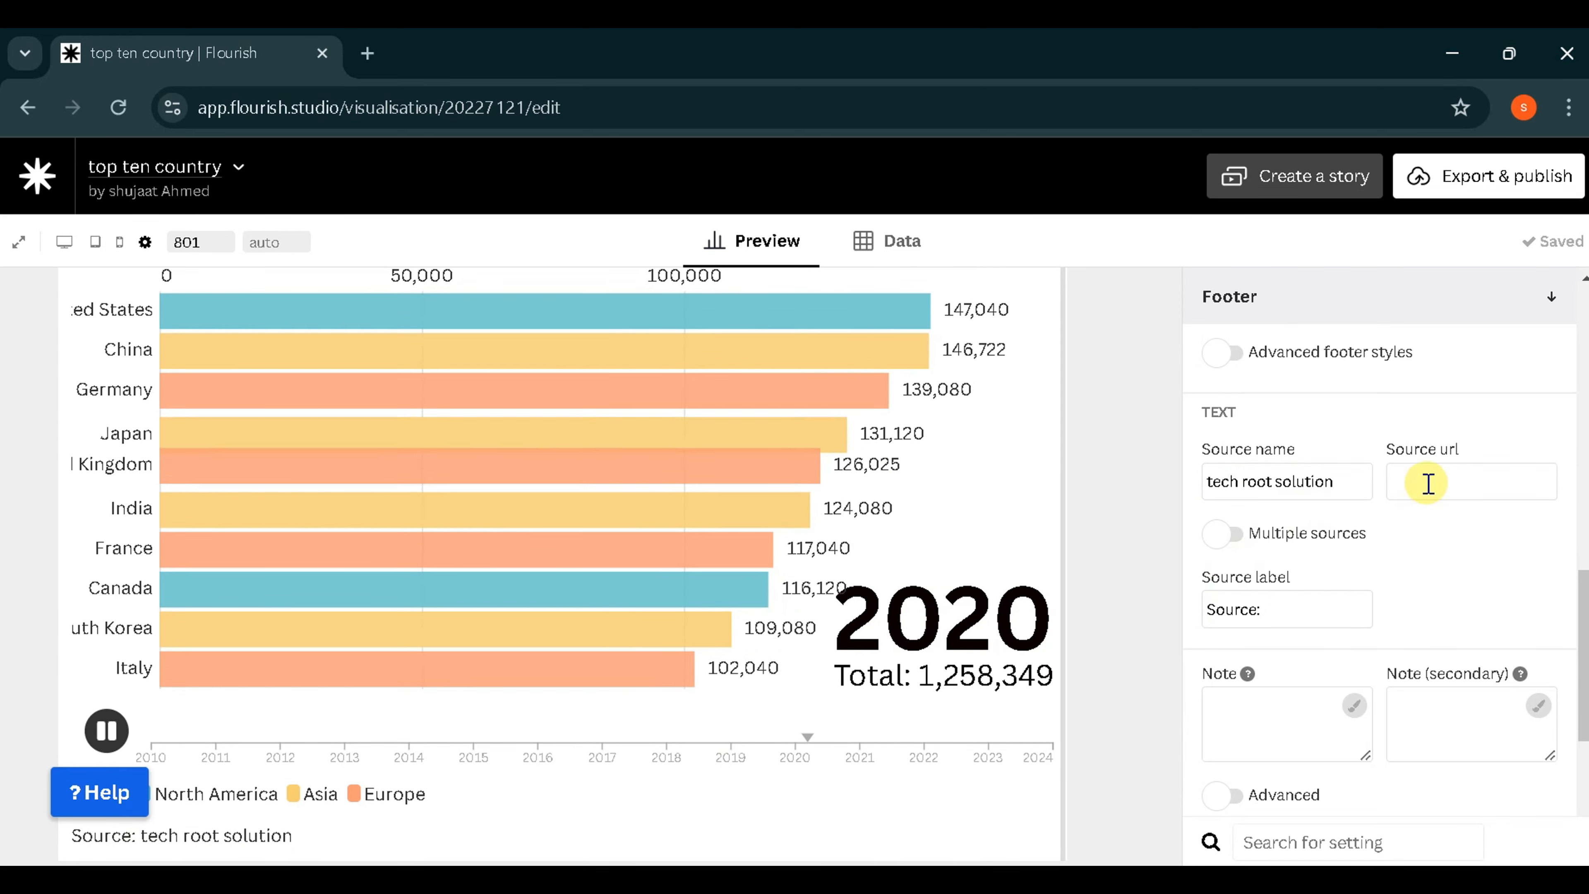
- Add a column headed "flags" after the 2024 column in the chart's data
scroll(1136, 642, "up", 3)
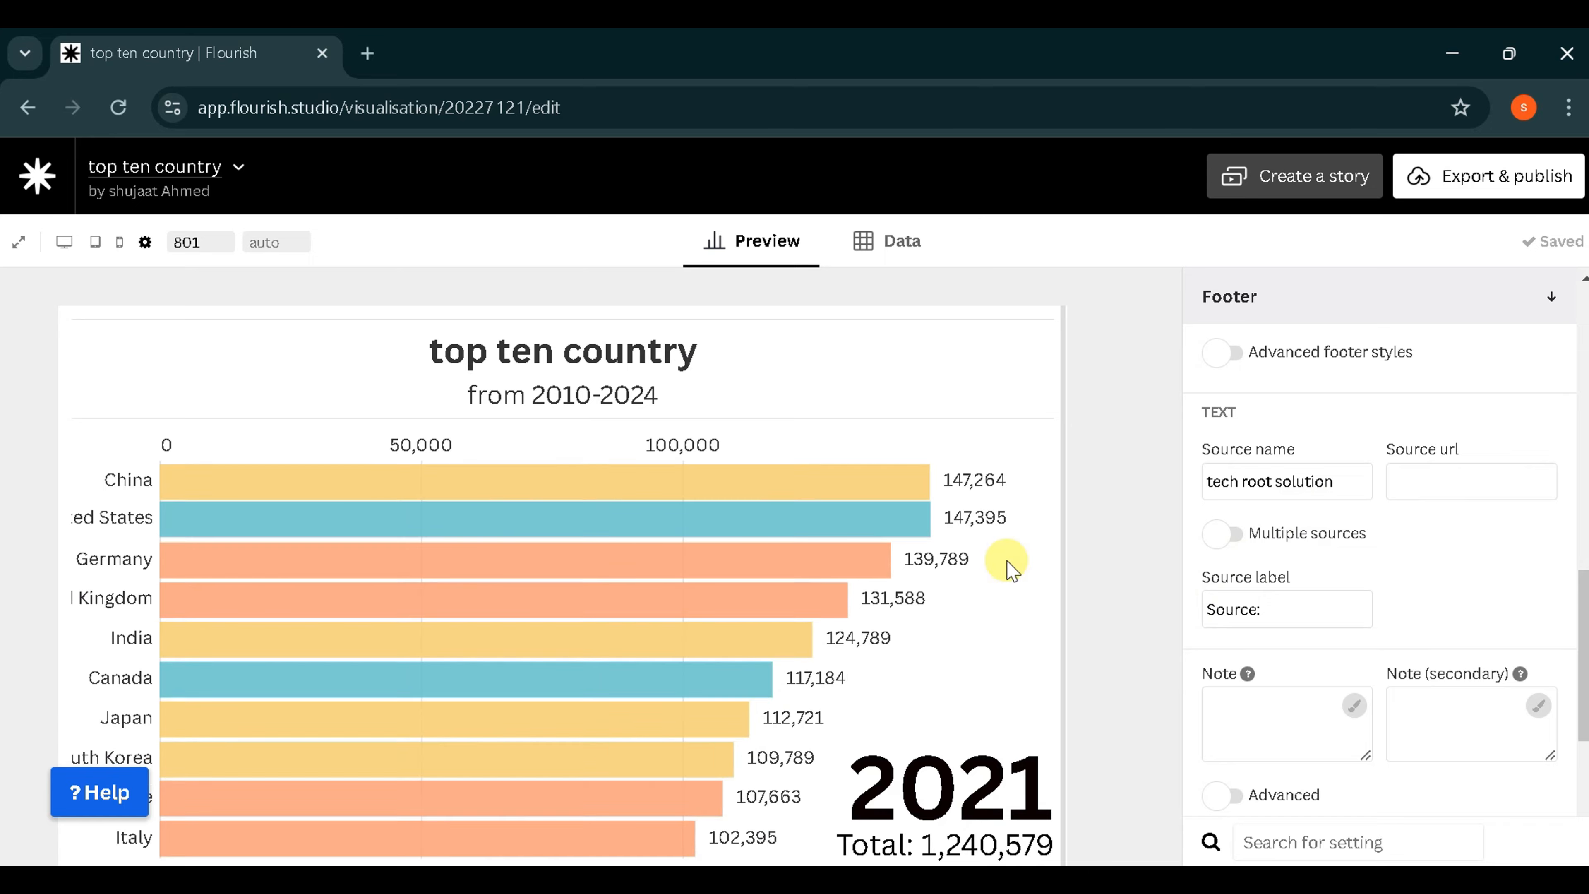
left_click(888, 249)
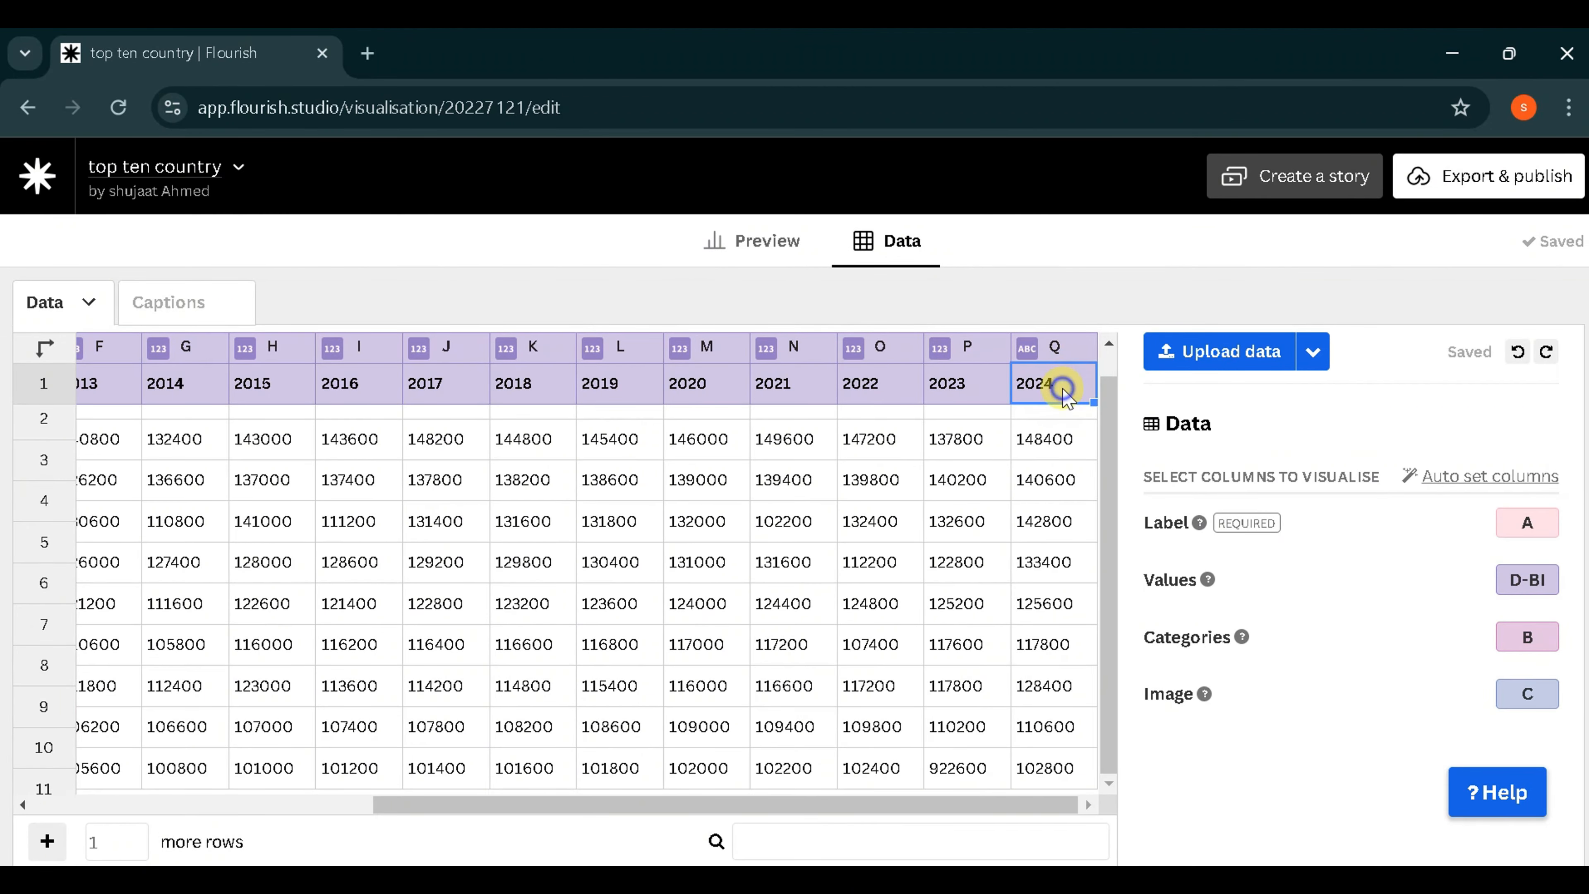
right_click(1068, 394)
left_click(1139, 498)
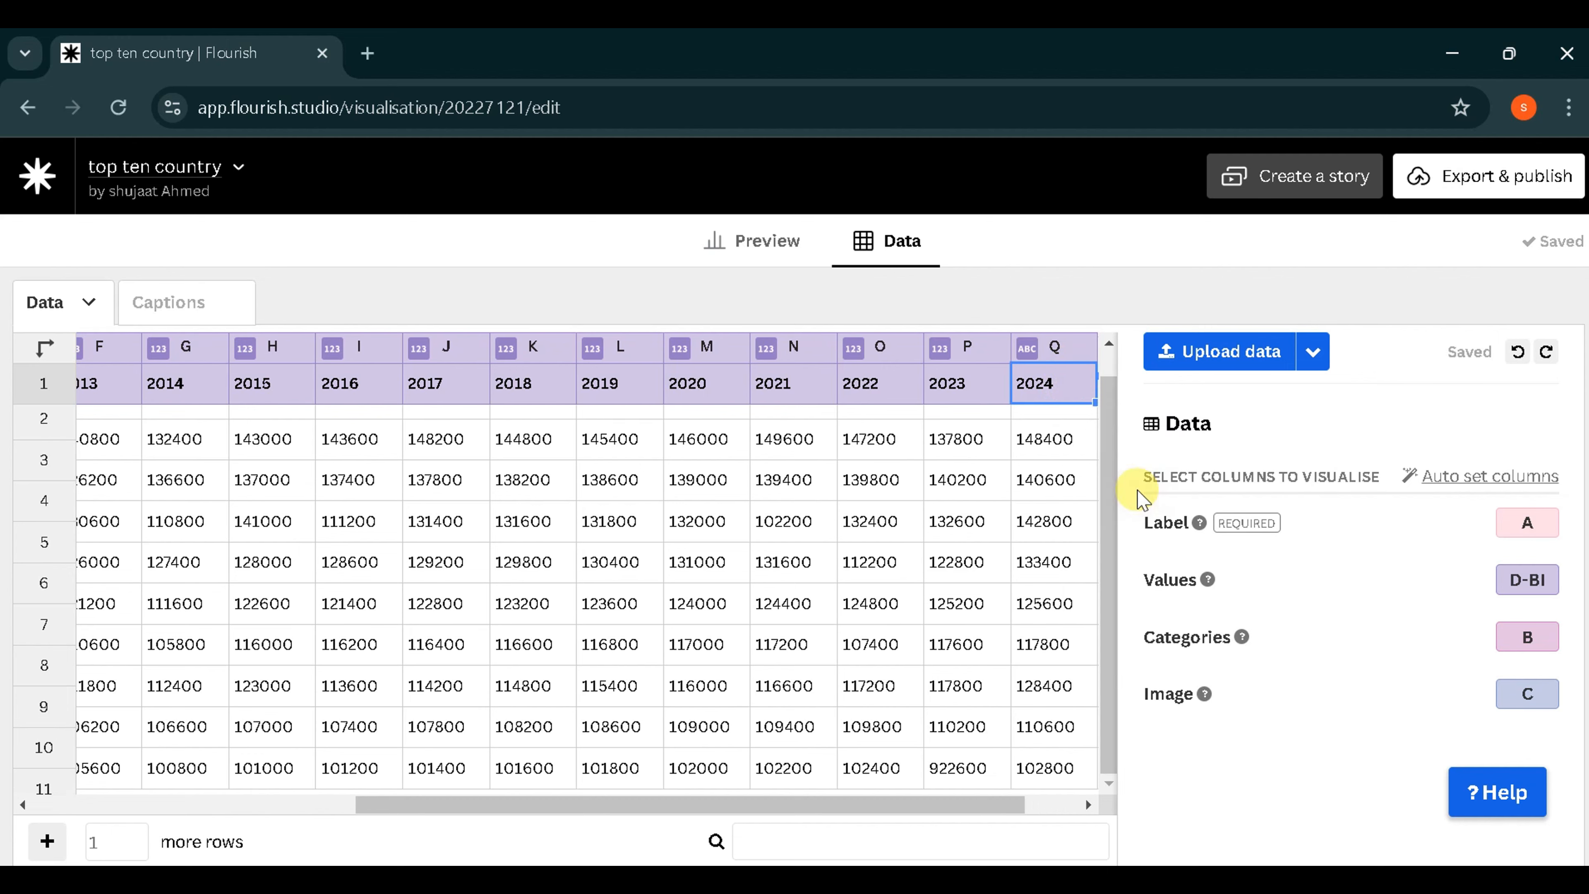
scroll(1060, 495, "right", 1)
double_click(1051, 394)
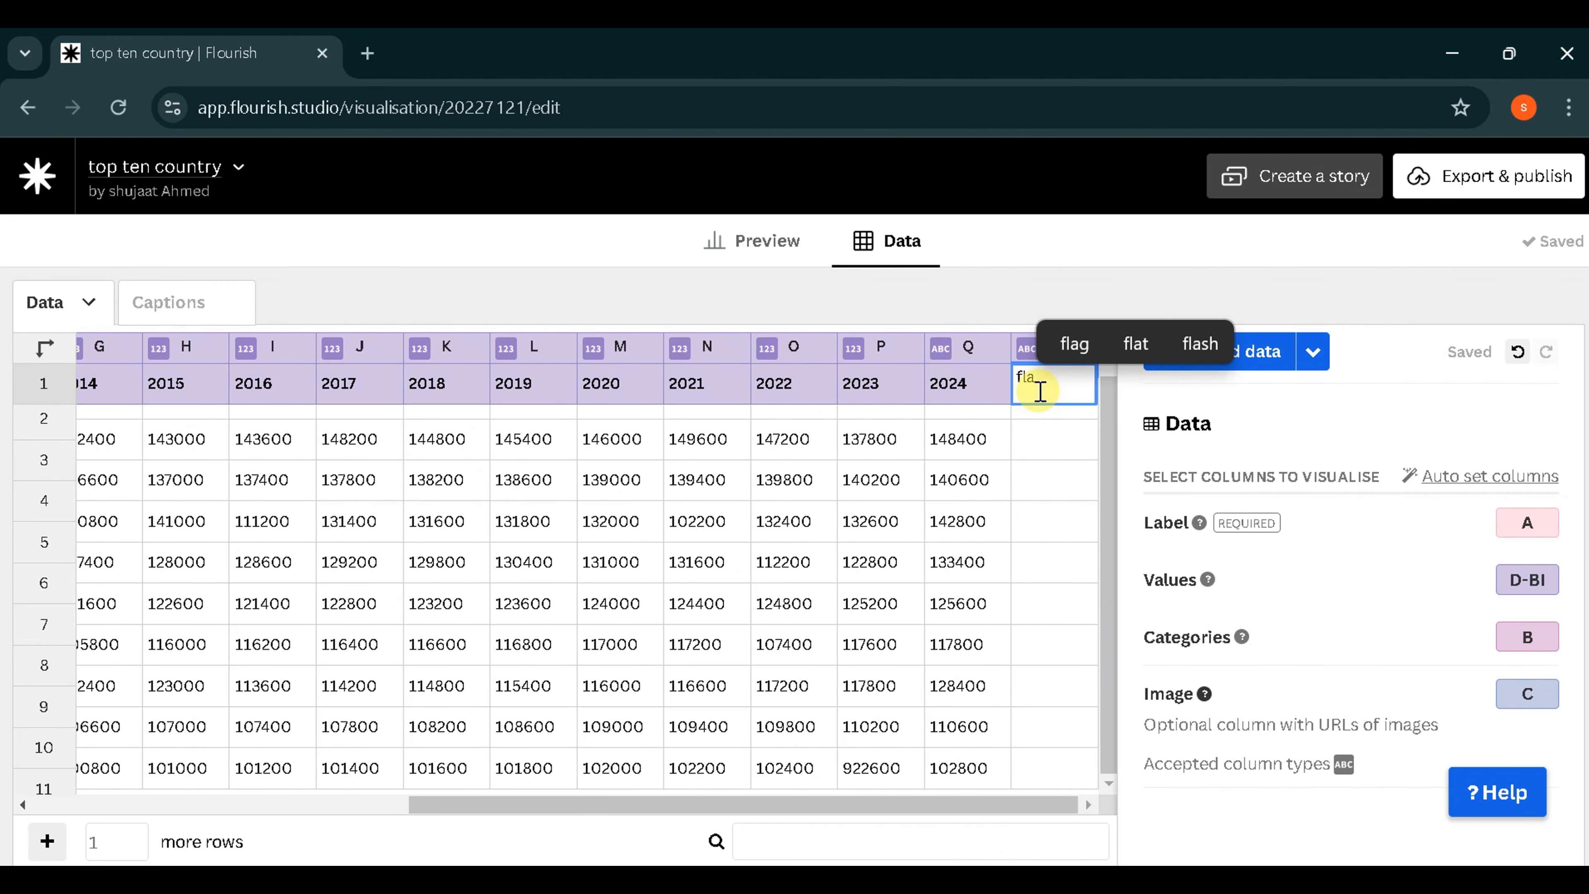
left_click(1067, 518)
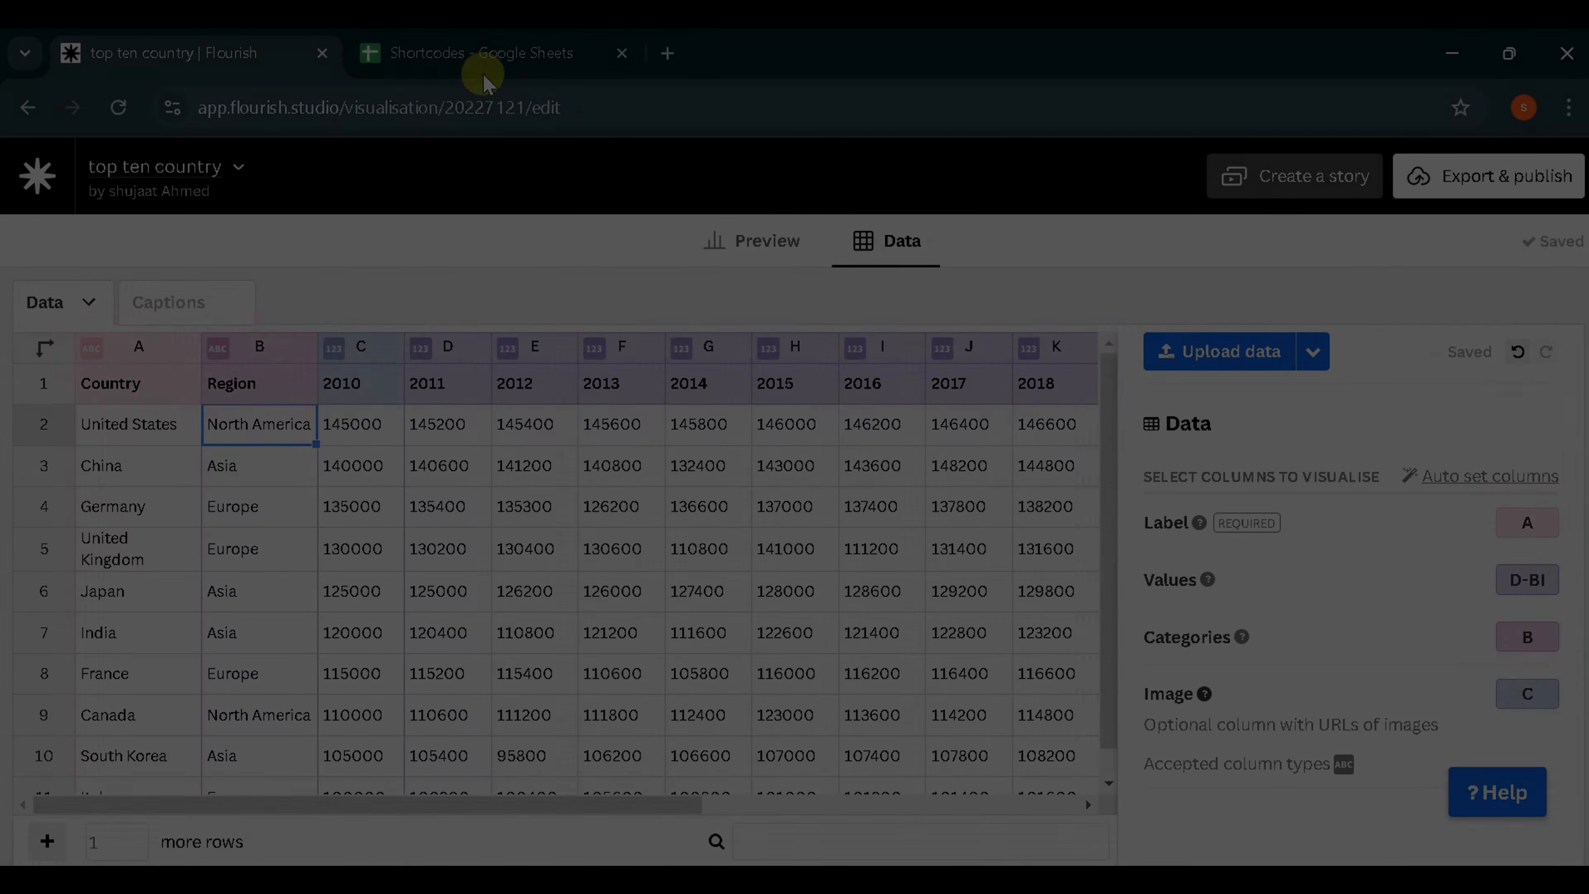
- Switch to the Shortcodes spreadsheet in Google Sheets and find the flag shortcode for the United States
left_click(479, 55)
scroll(487, 415, "down", 5)
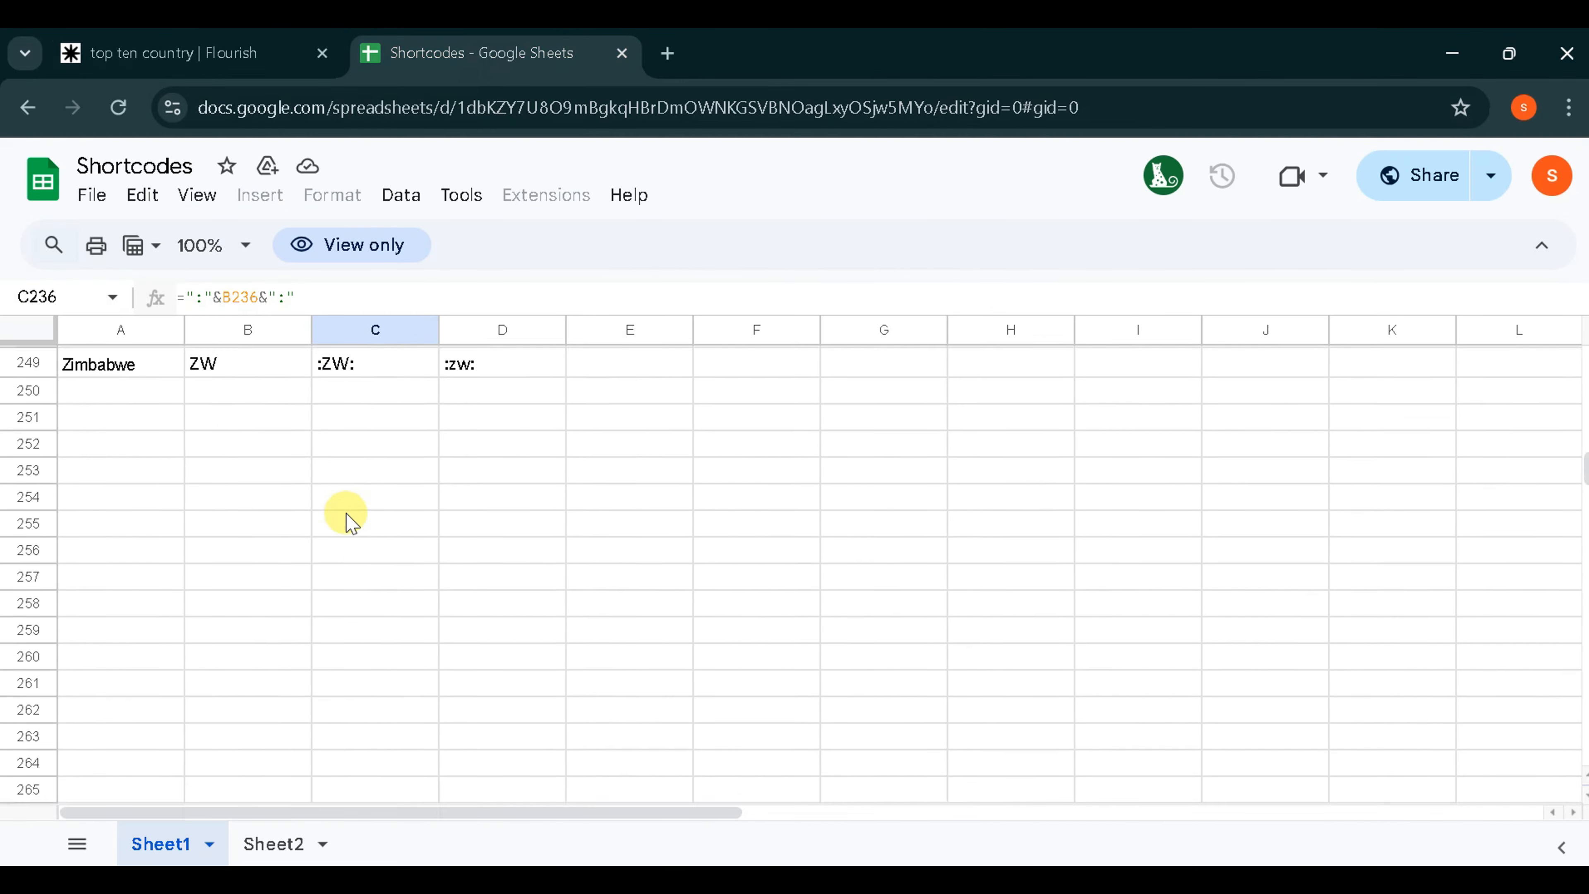
scroll(344, 518, "up", 15)
scroll(347, 522, "down", 8)
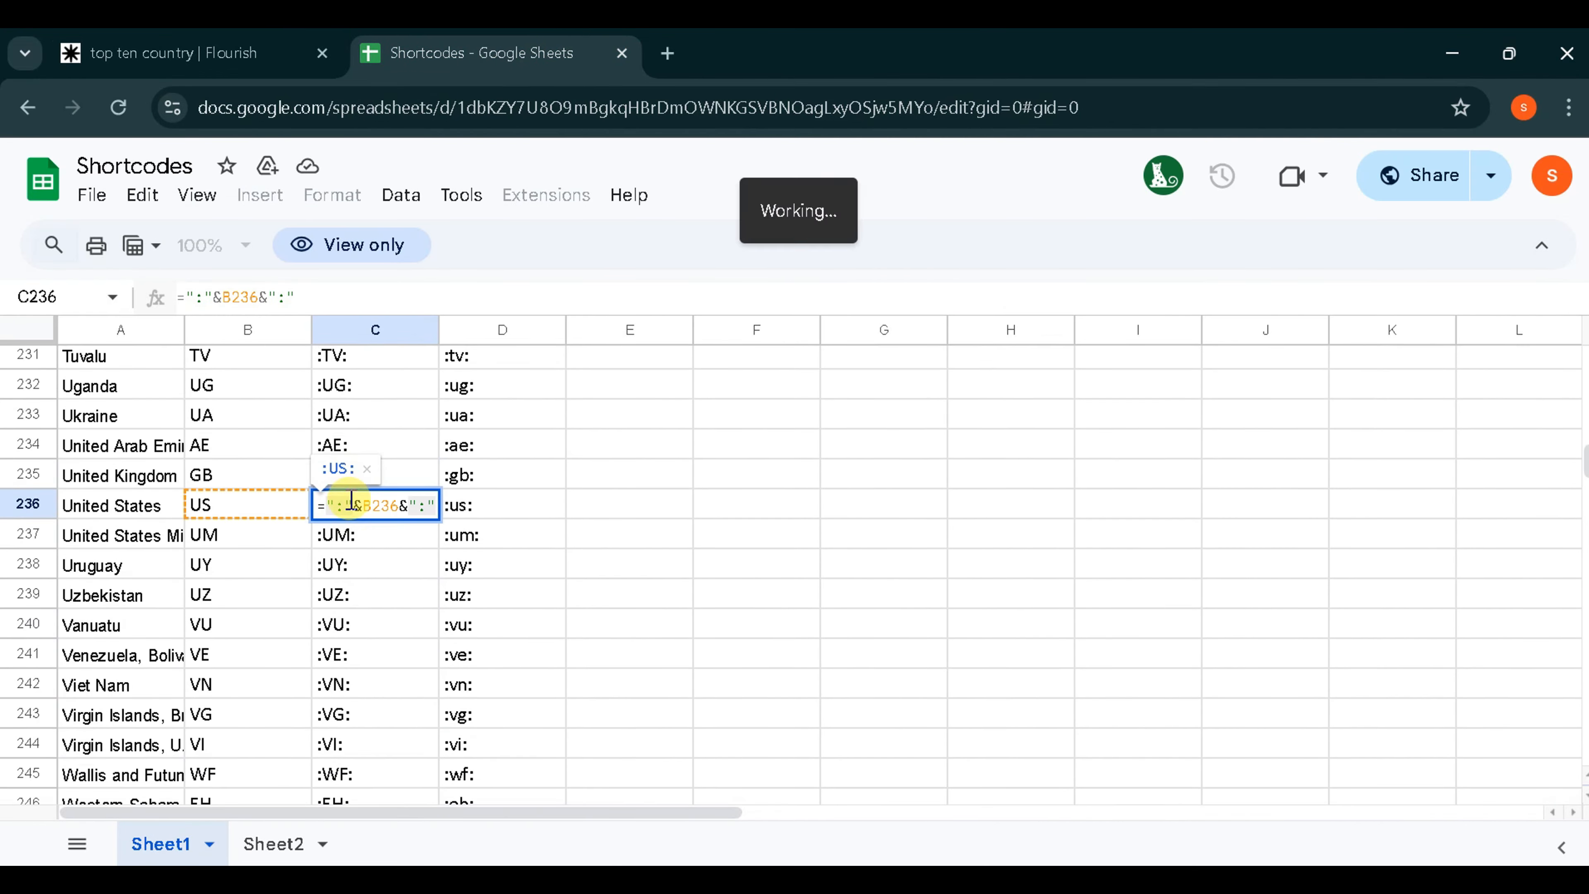
left_click(210, 37)
scroll(1001, 688, "right", 10)
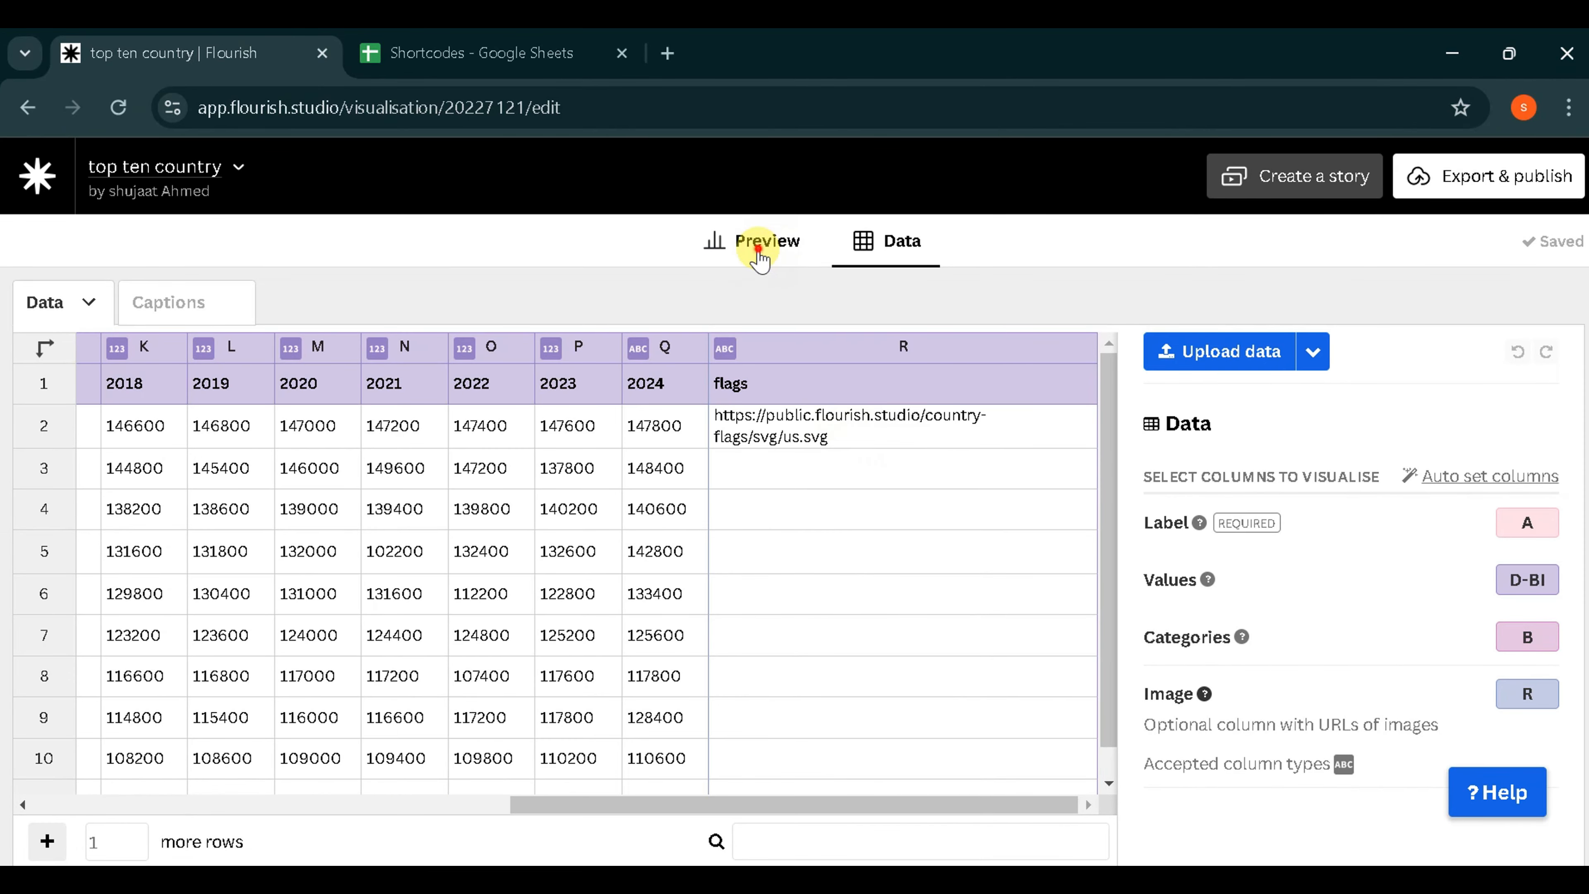
left_click(758, 250)
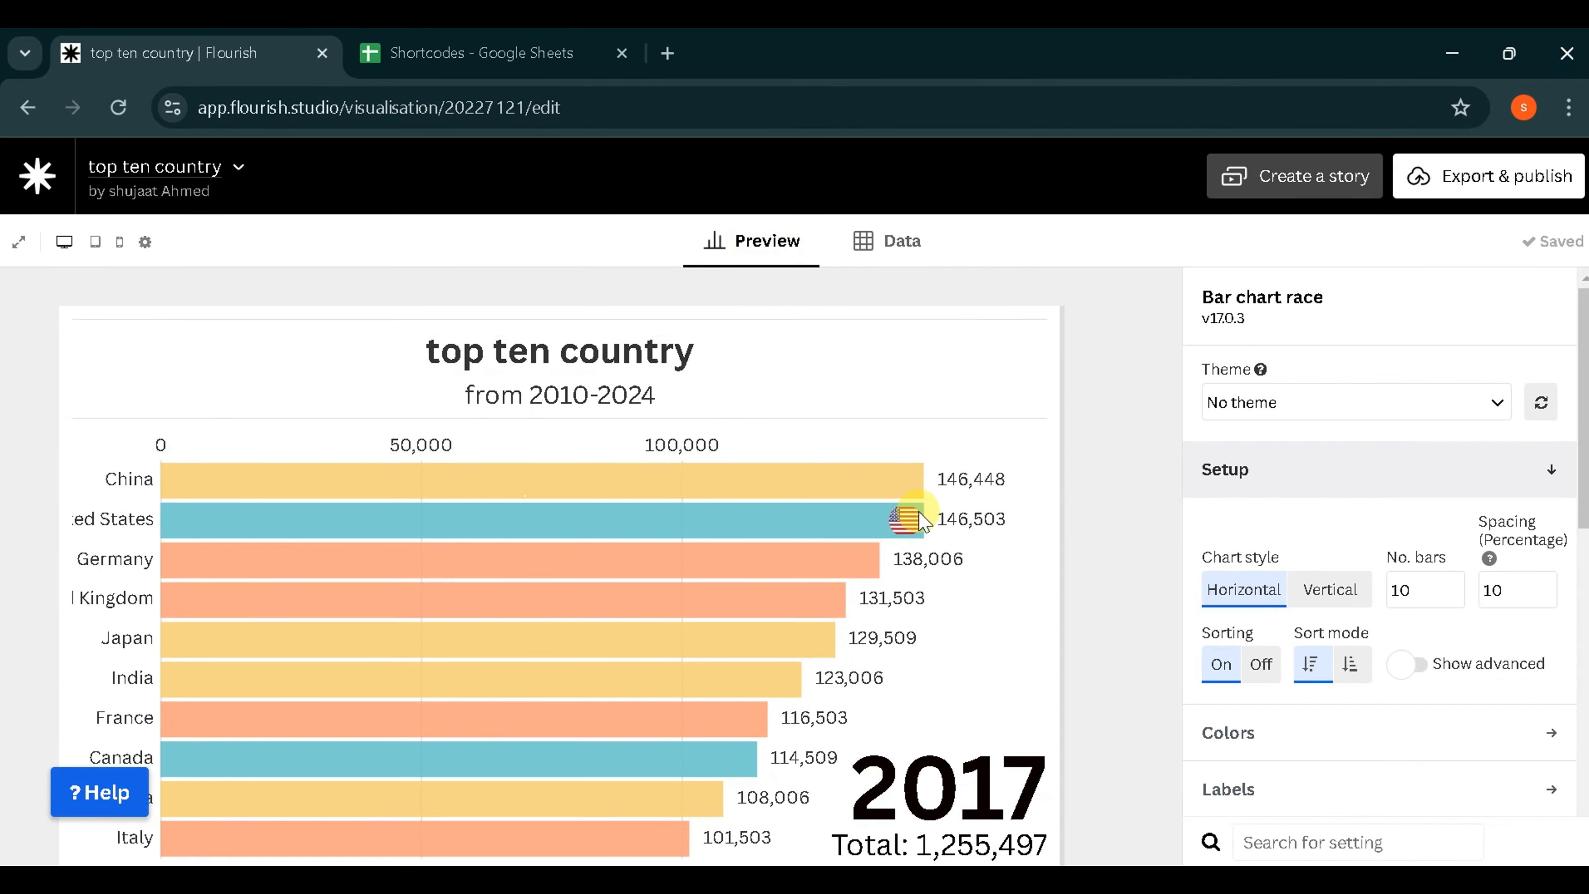
scroll(724, 751, "down", 3)
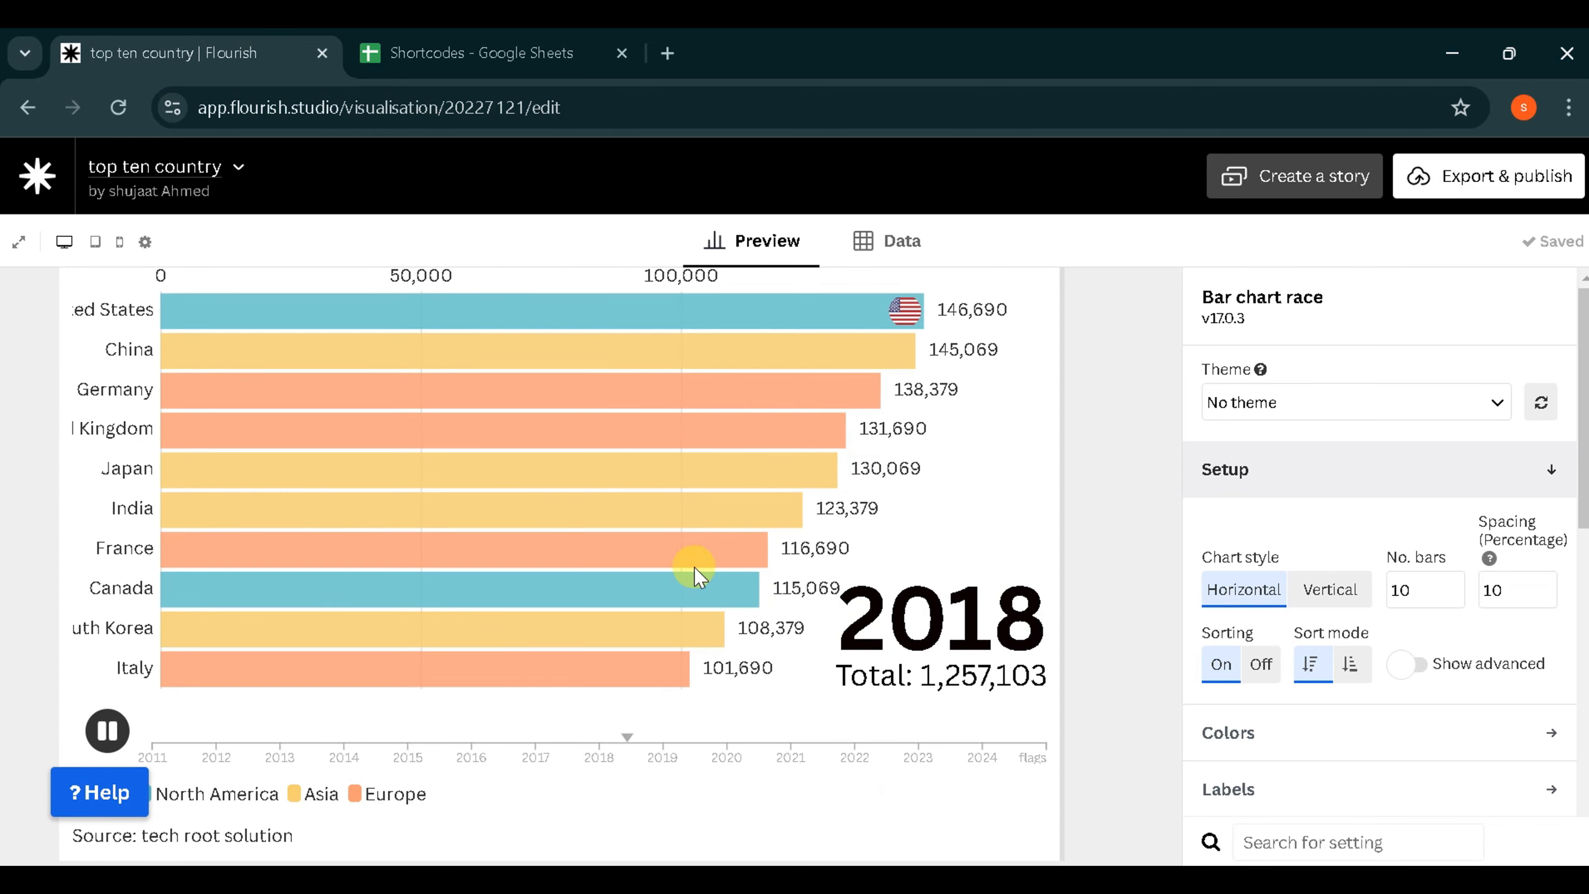
scroll(706, 734, "up", 3)
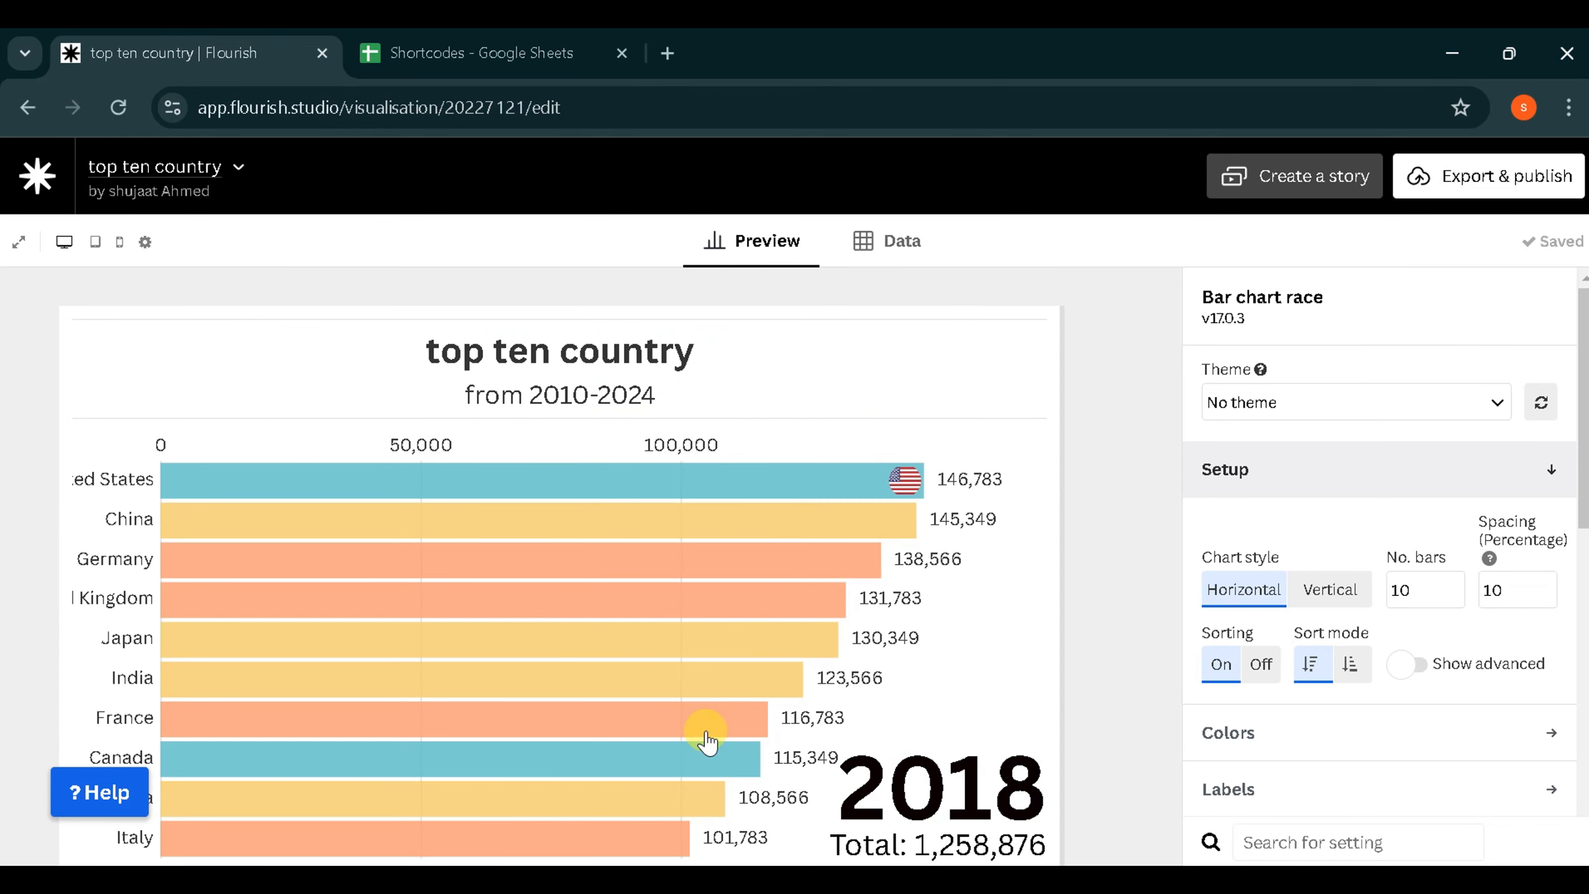
- Fill the flags column with flag image URLs for the remaining countries and check the flags on the previewed bars
left_click(878, 246)
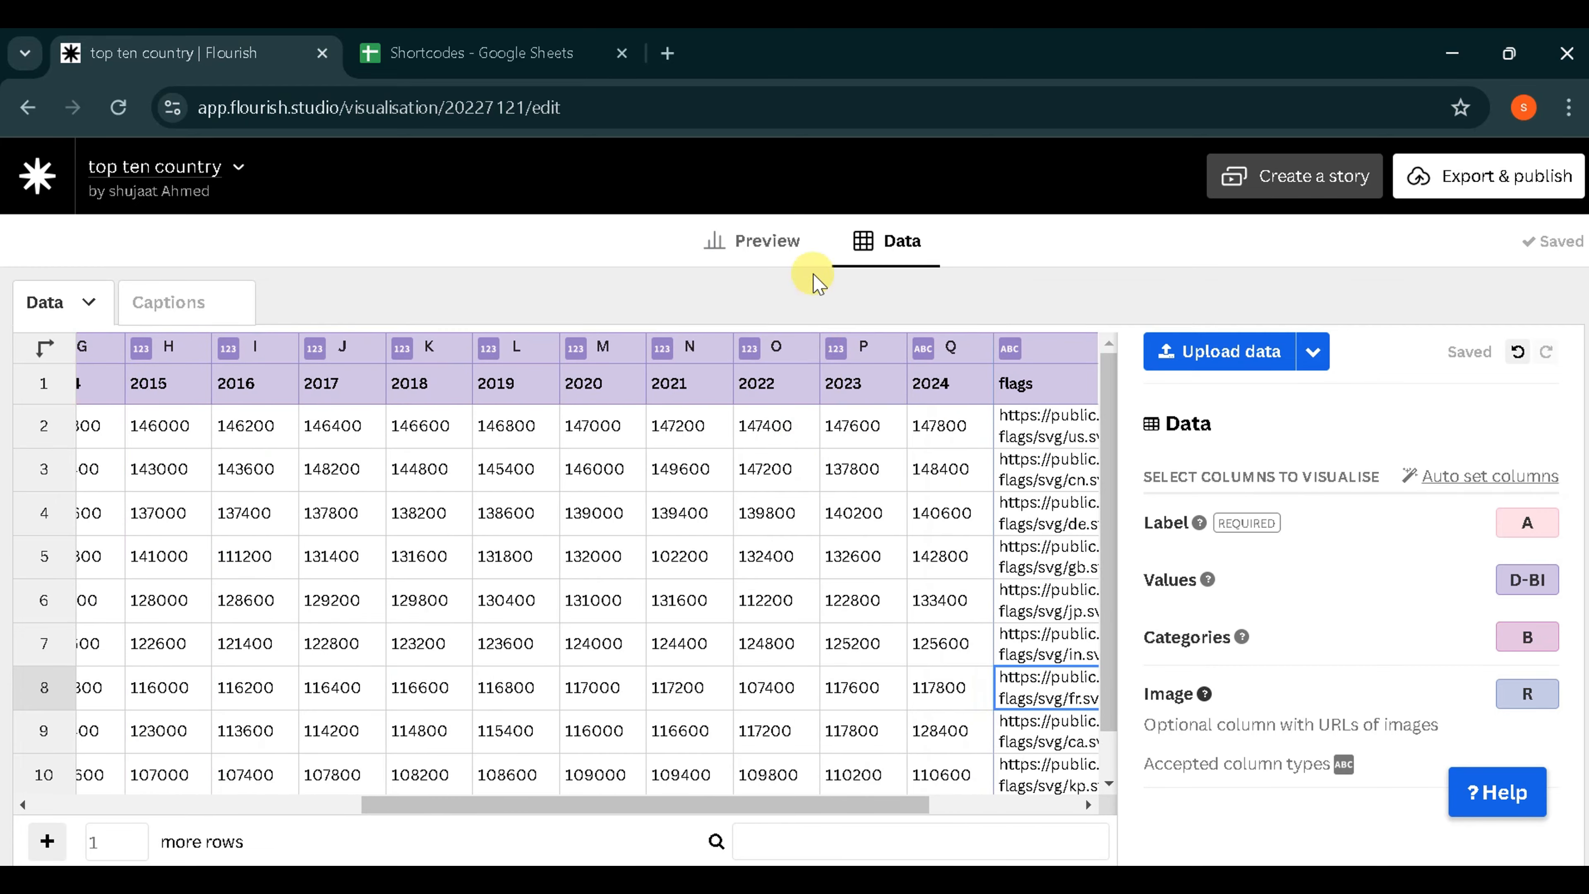
left_click(774, 246)
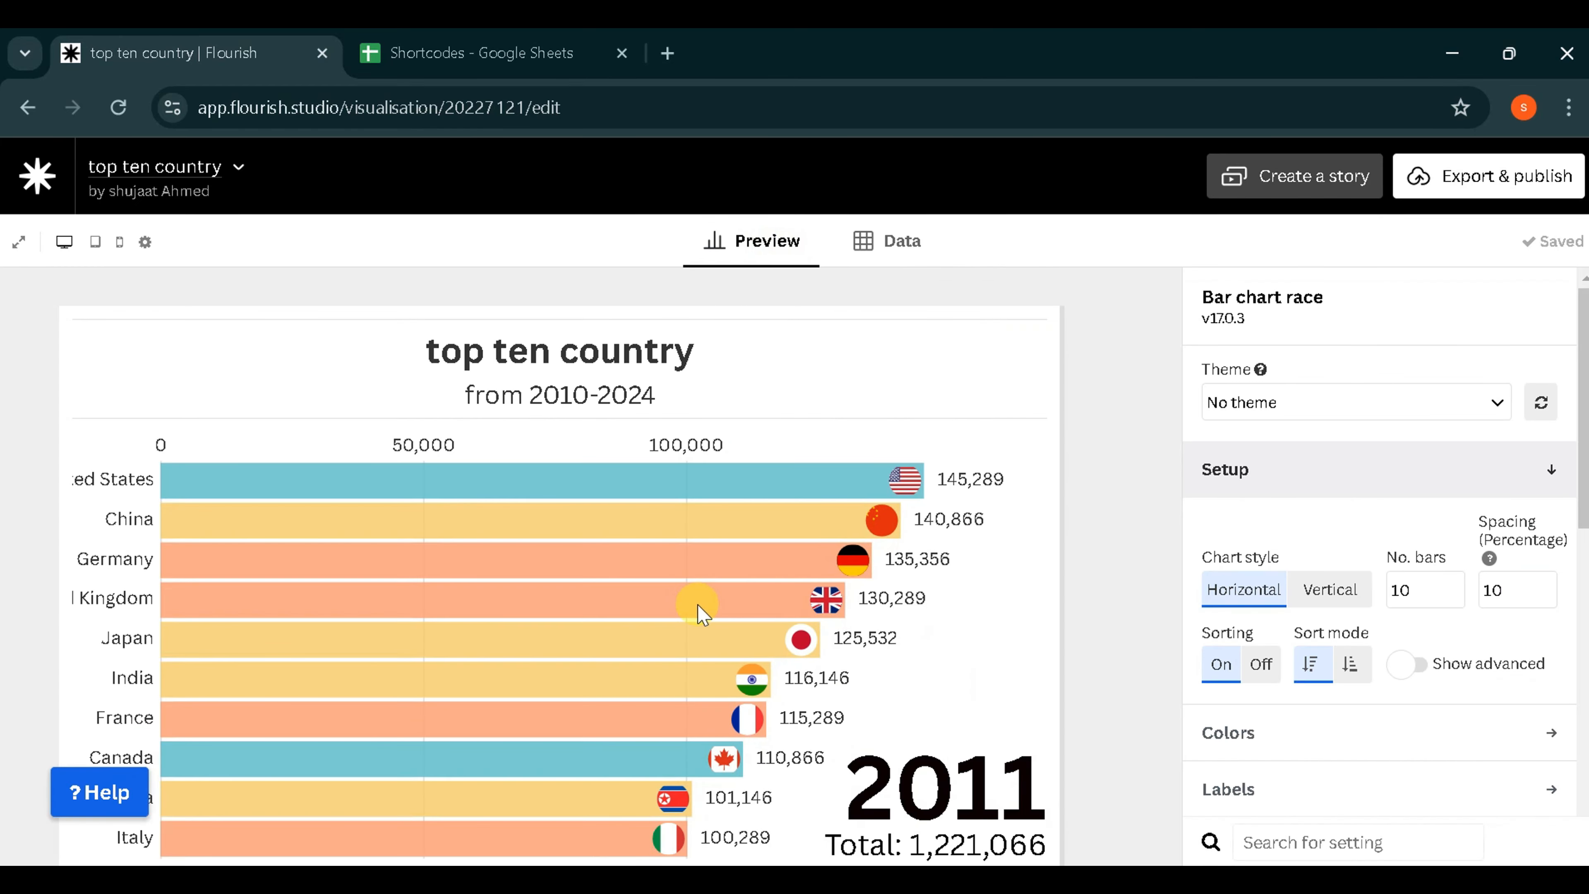
scroll(699, 611, "down", 3)
scroll(699, 610, "up", 1)
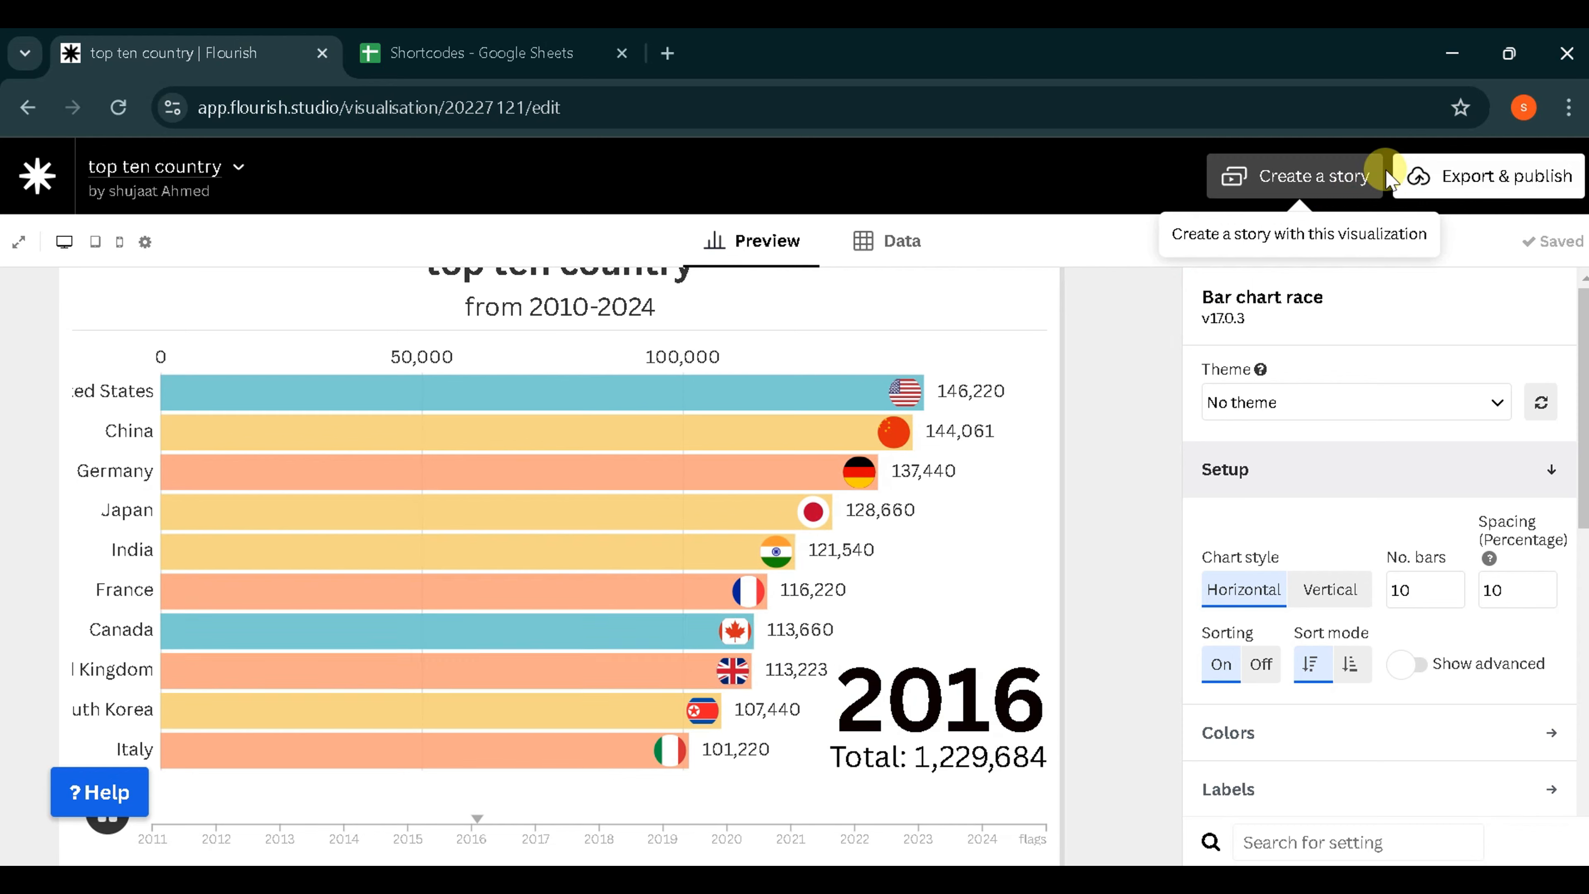
- Download the chart as a 795 × 575 PNG snapshot named "top ten country" and check the saved image
left_click(1459, 183)
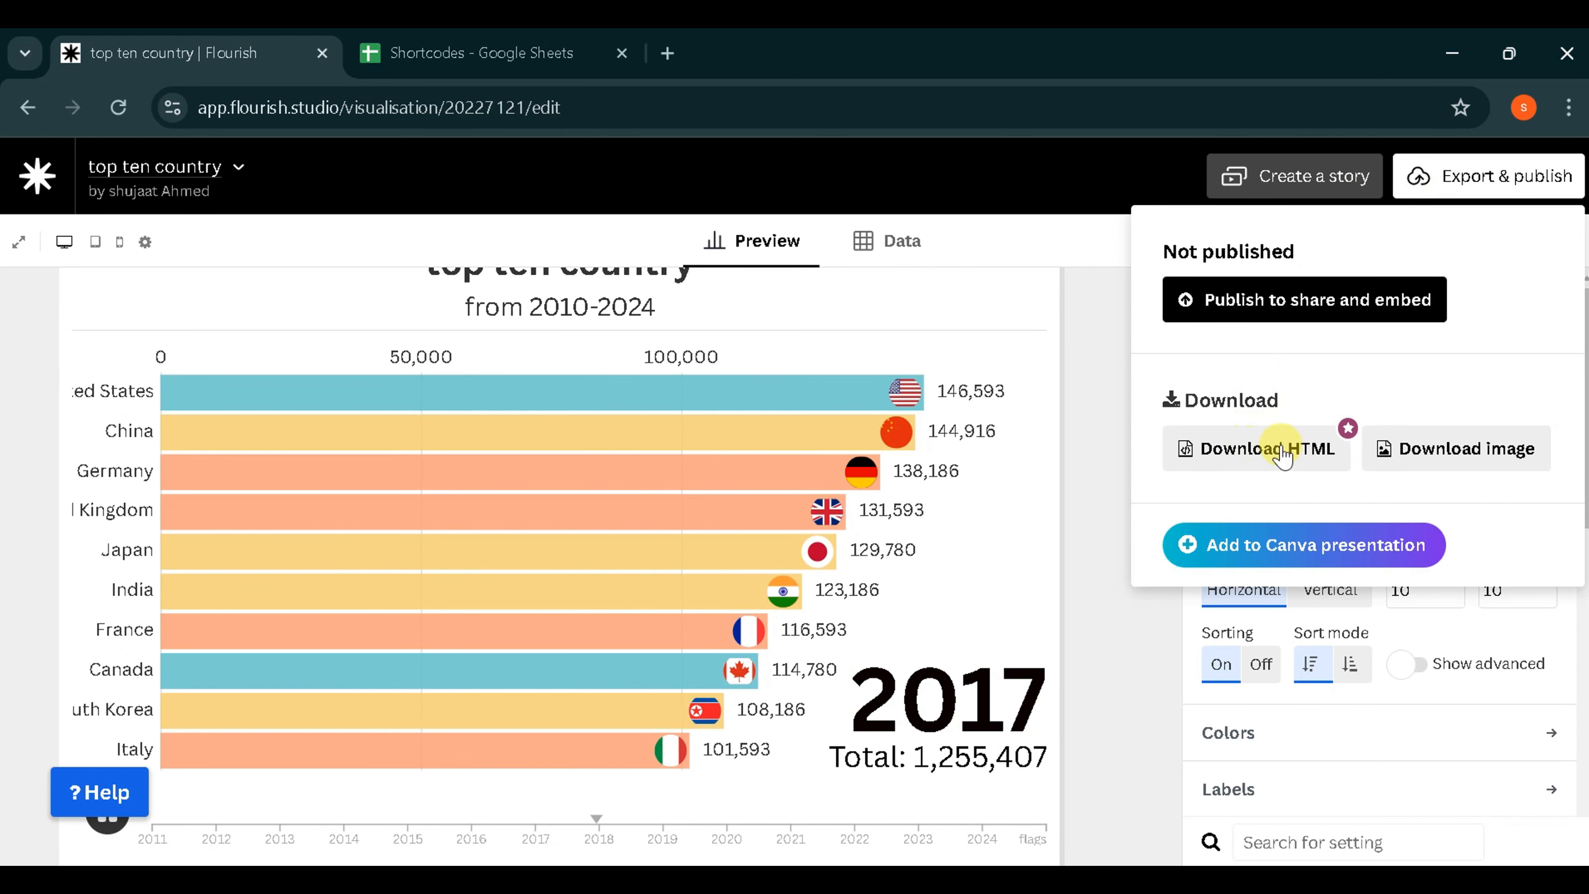
left_click(1415, 457)
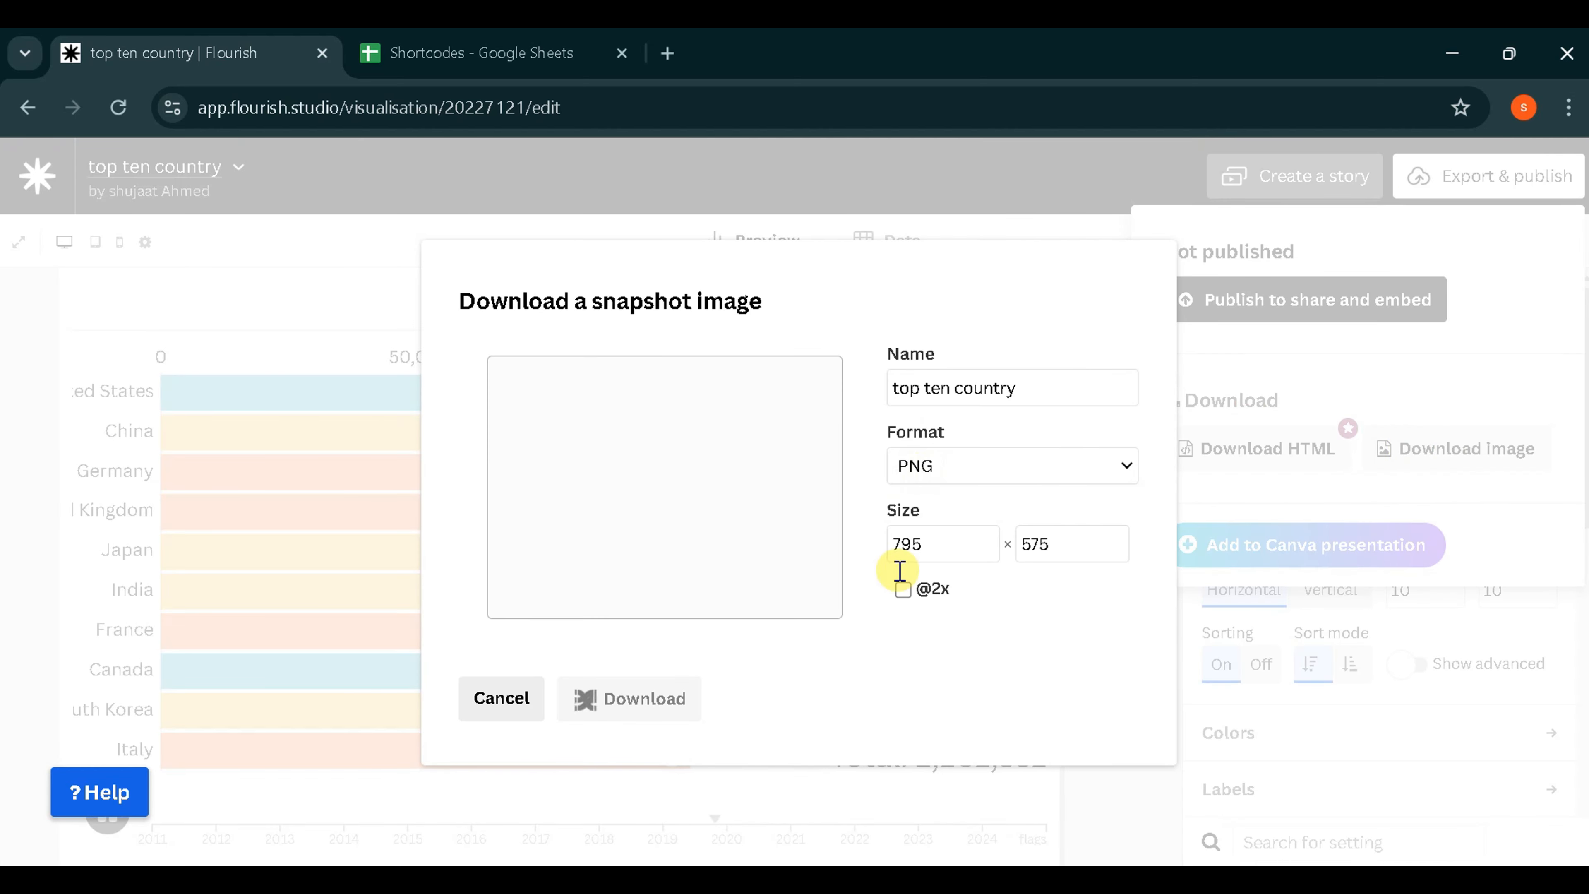
left_click(640, 714)
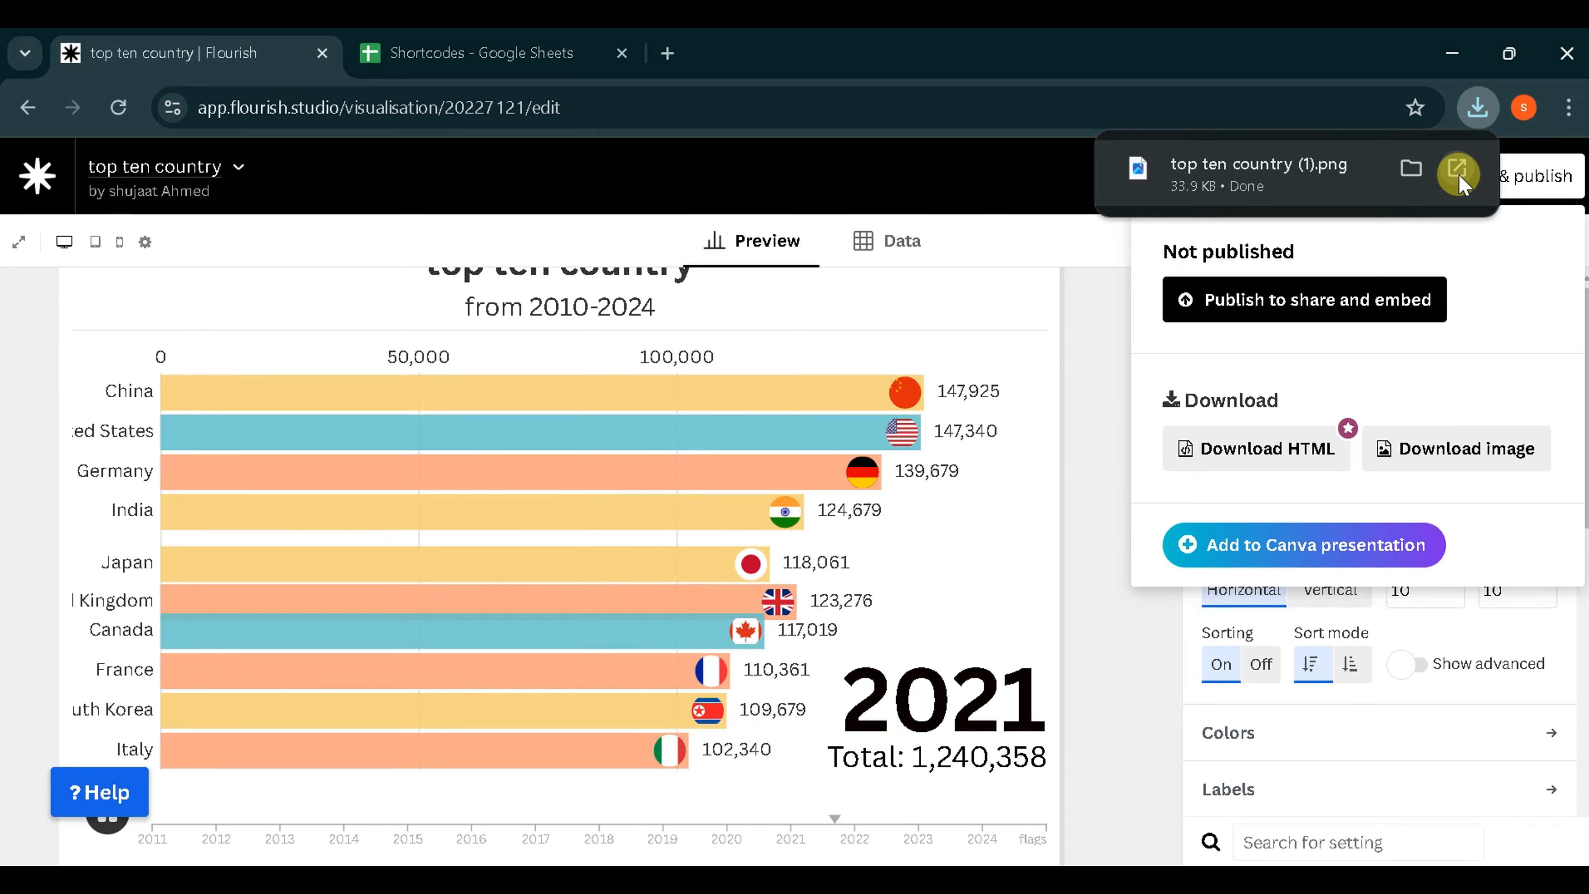
left_click(1458, 170)
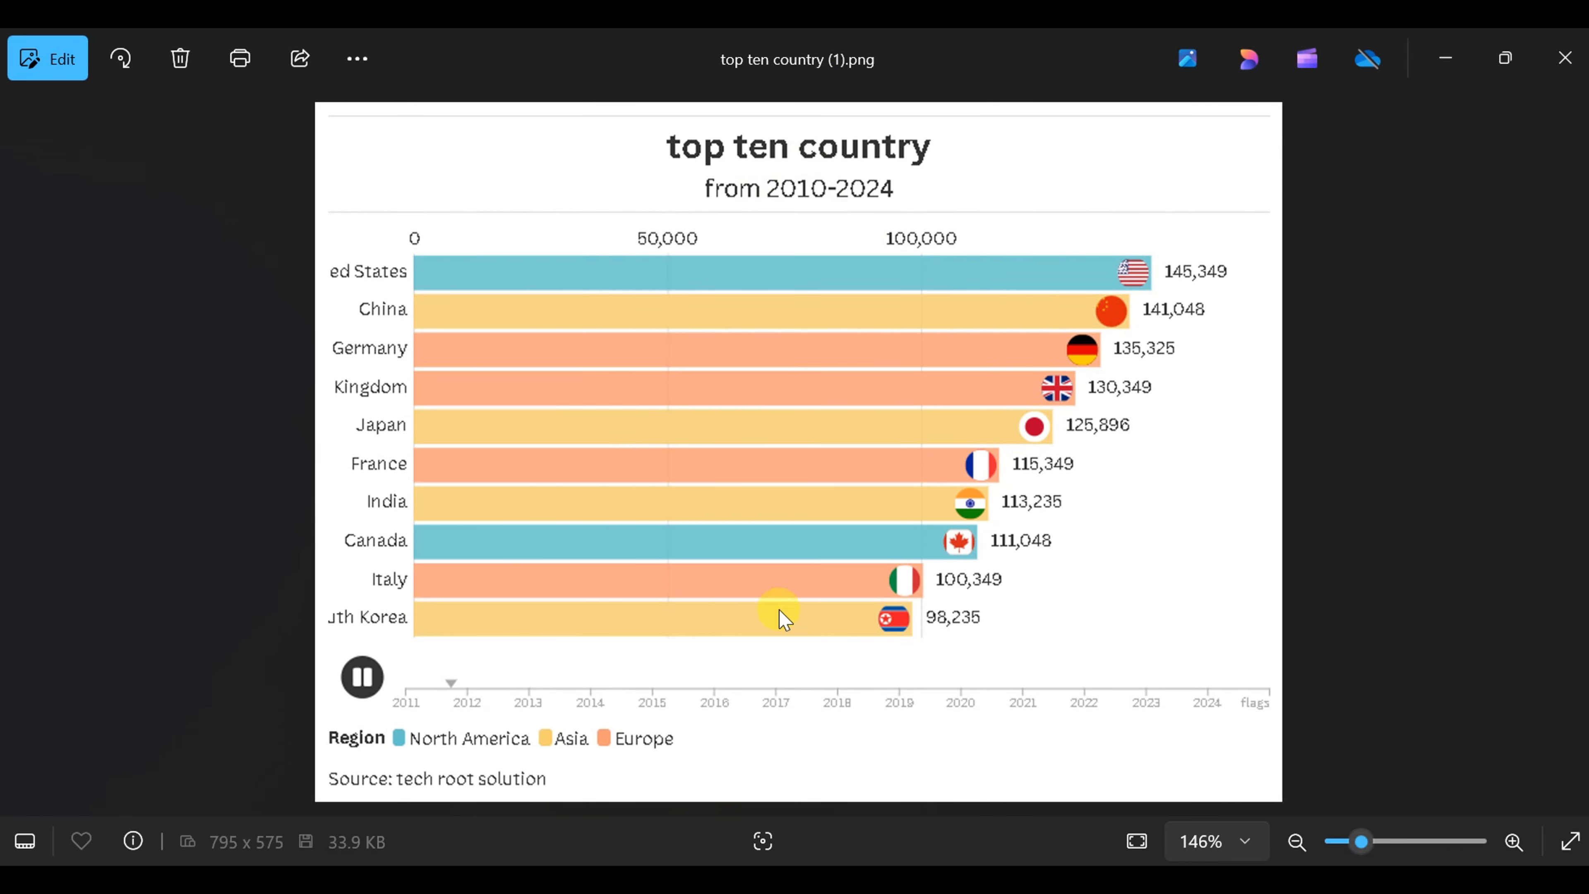
left_click(1564, 58)
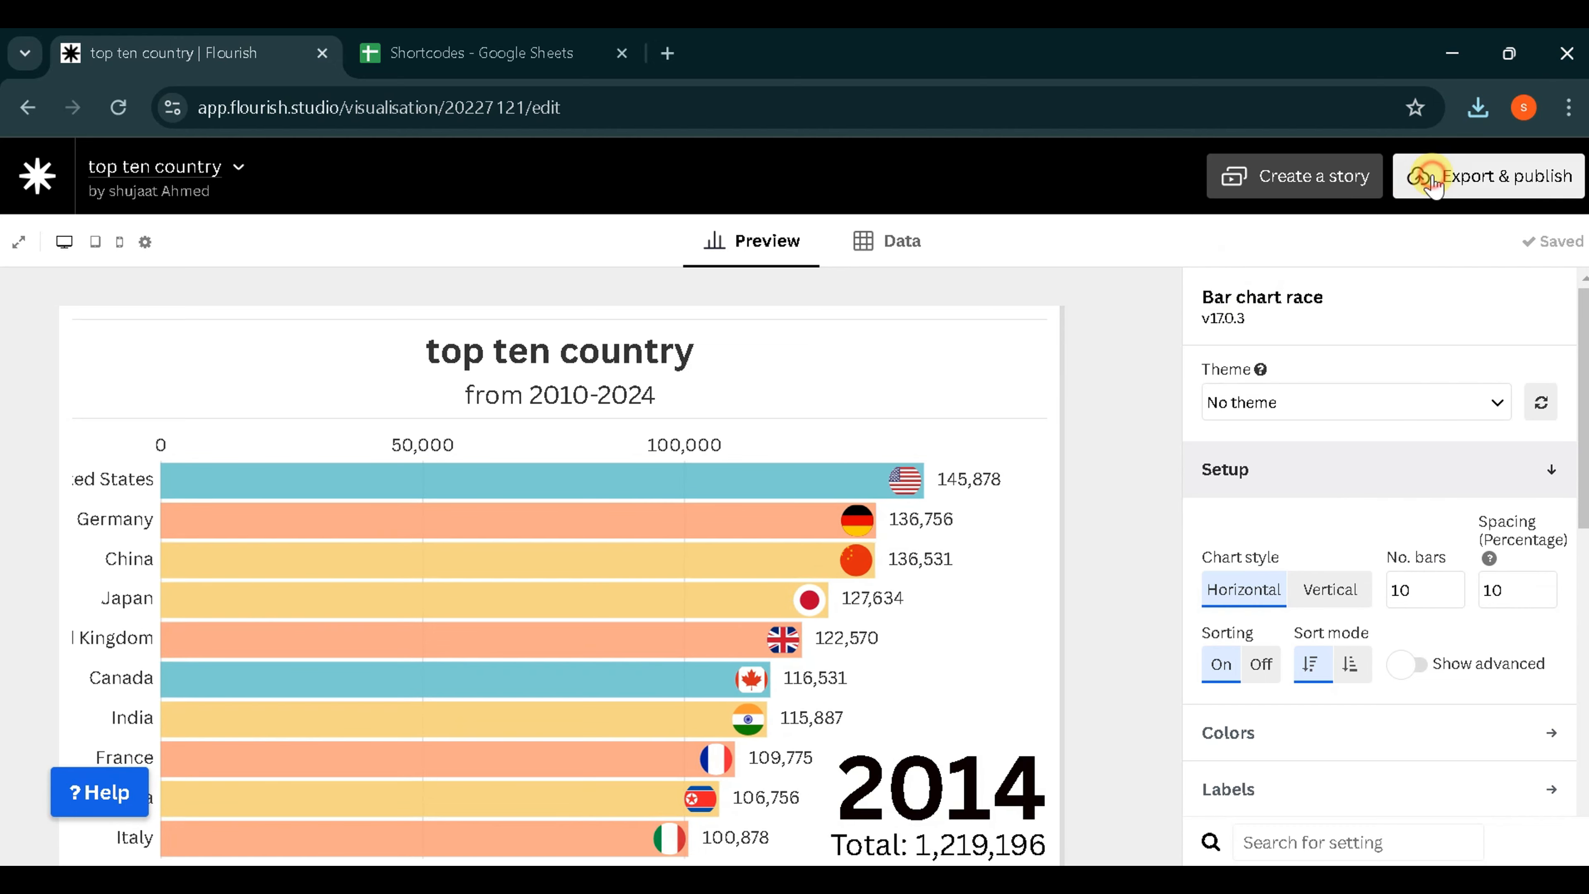
- Add the chart to Canva through Flourish's Canva presentation option and open the Flourish app in a new Video (1080p) 1920 × 1080 px design
left_click(1419, 174)
left_click(1216, 544)
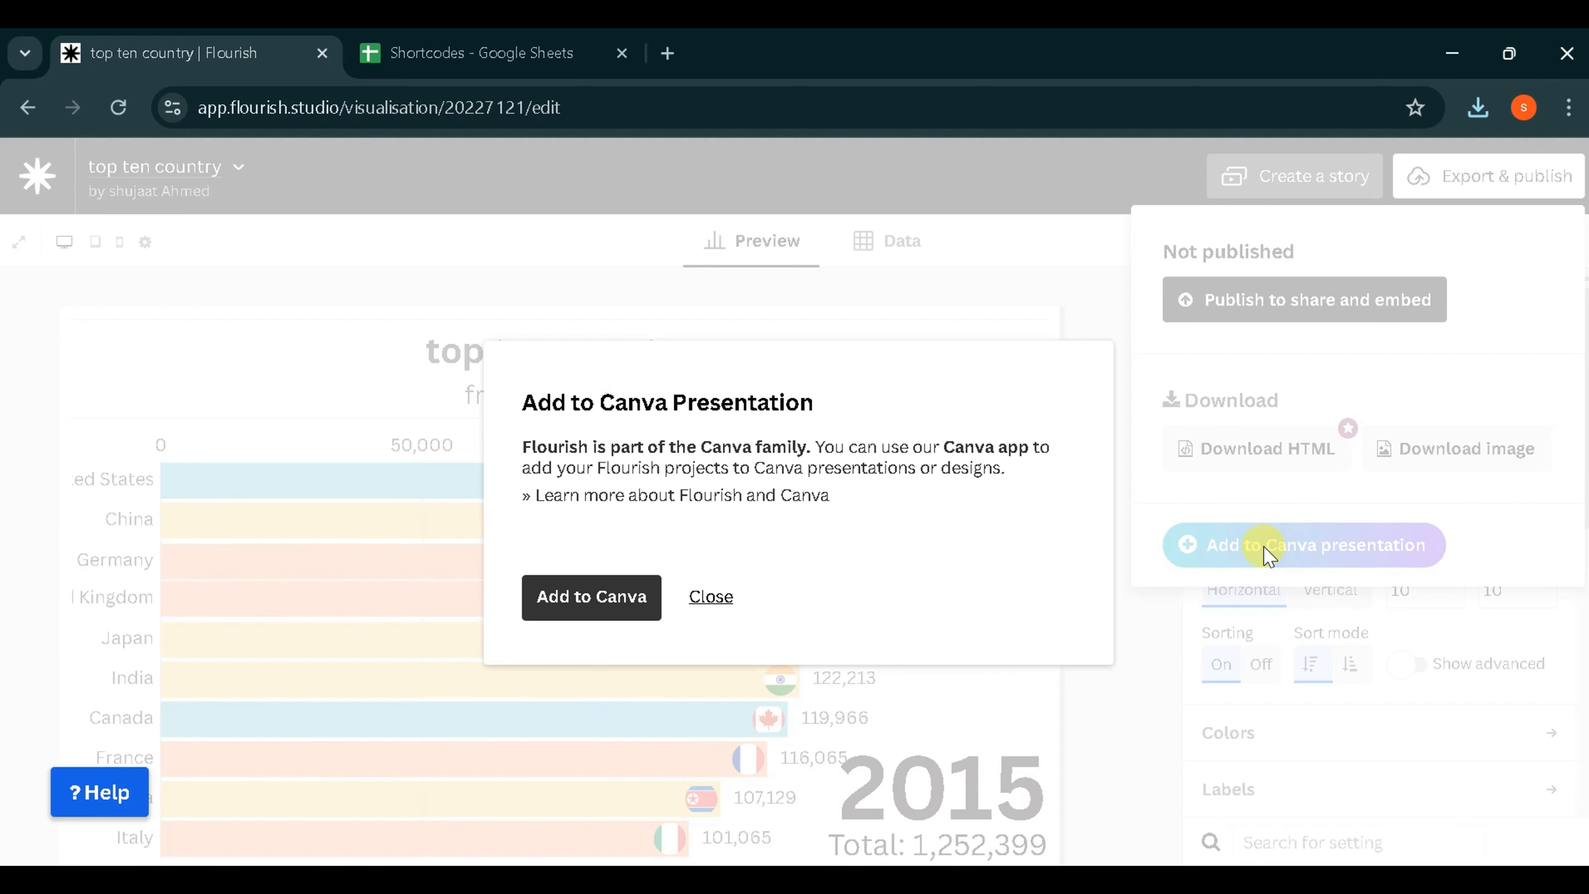
left_click(622, 774)
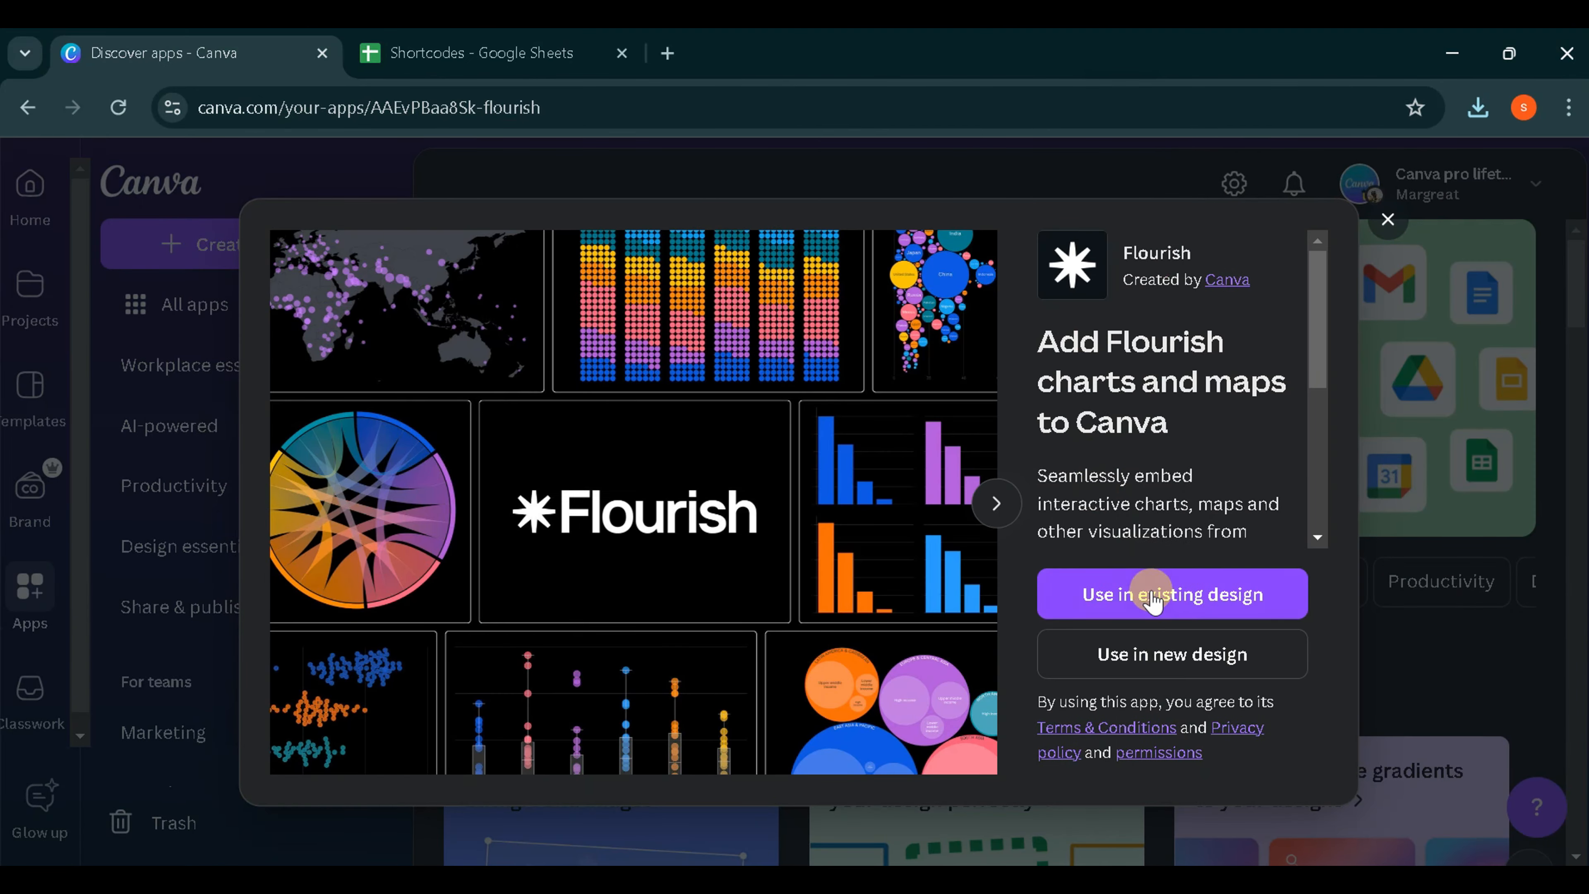
left_click(1140, 654)
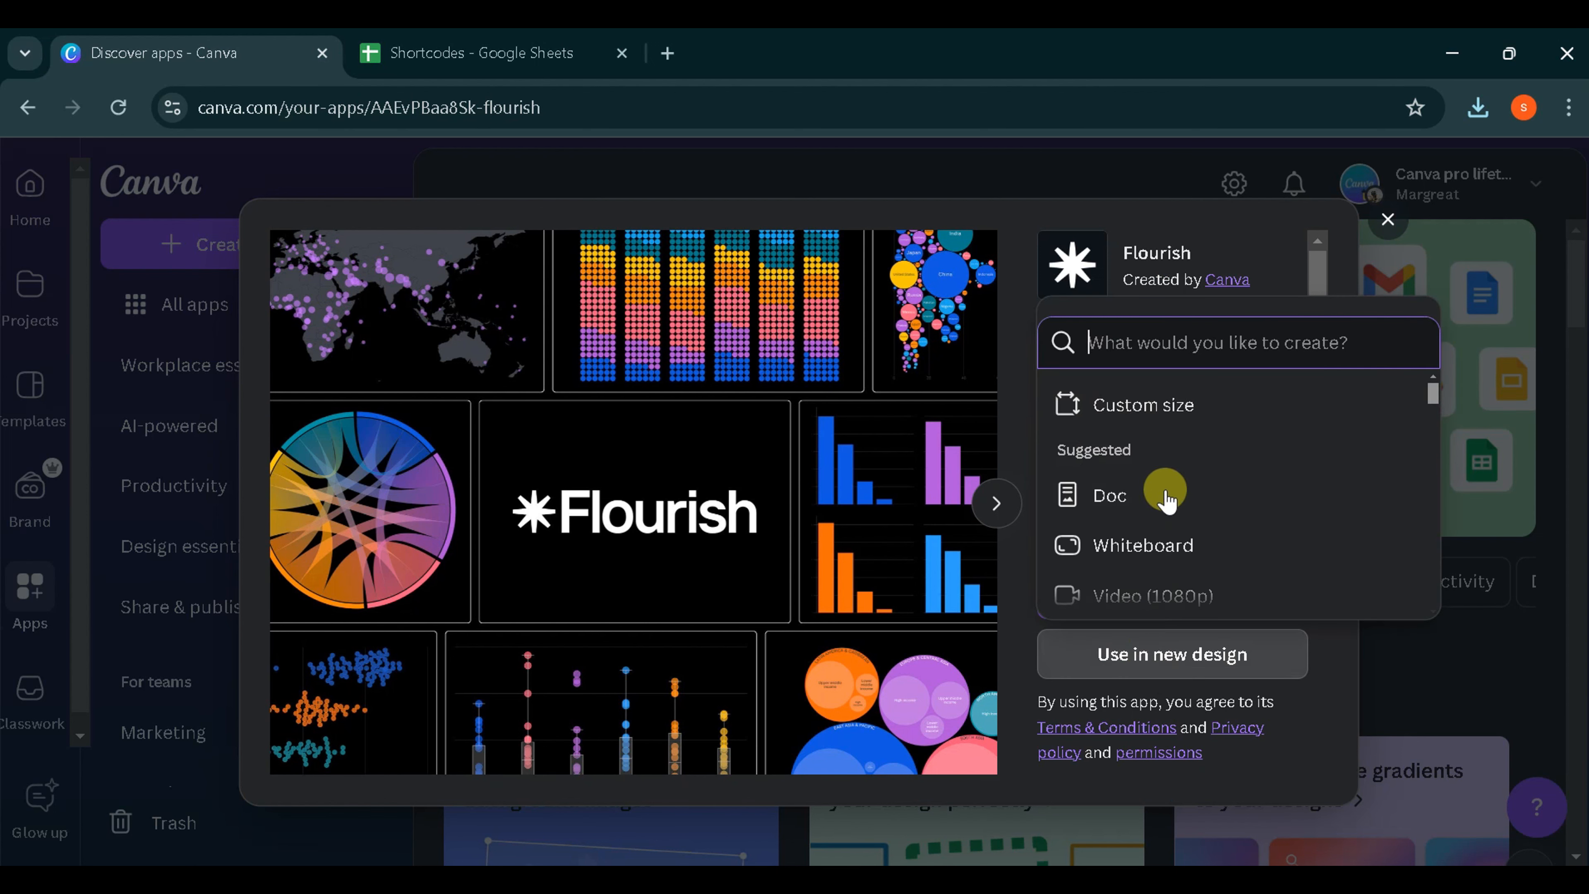
left_click(1167, 600)
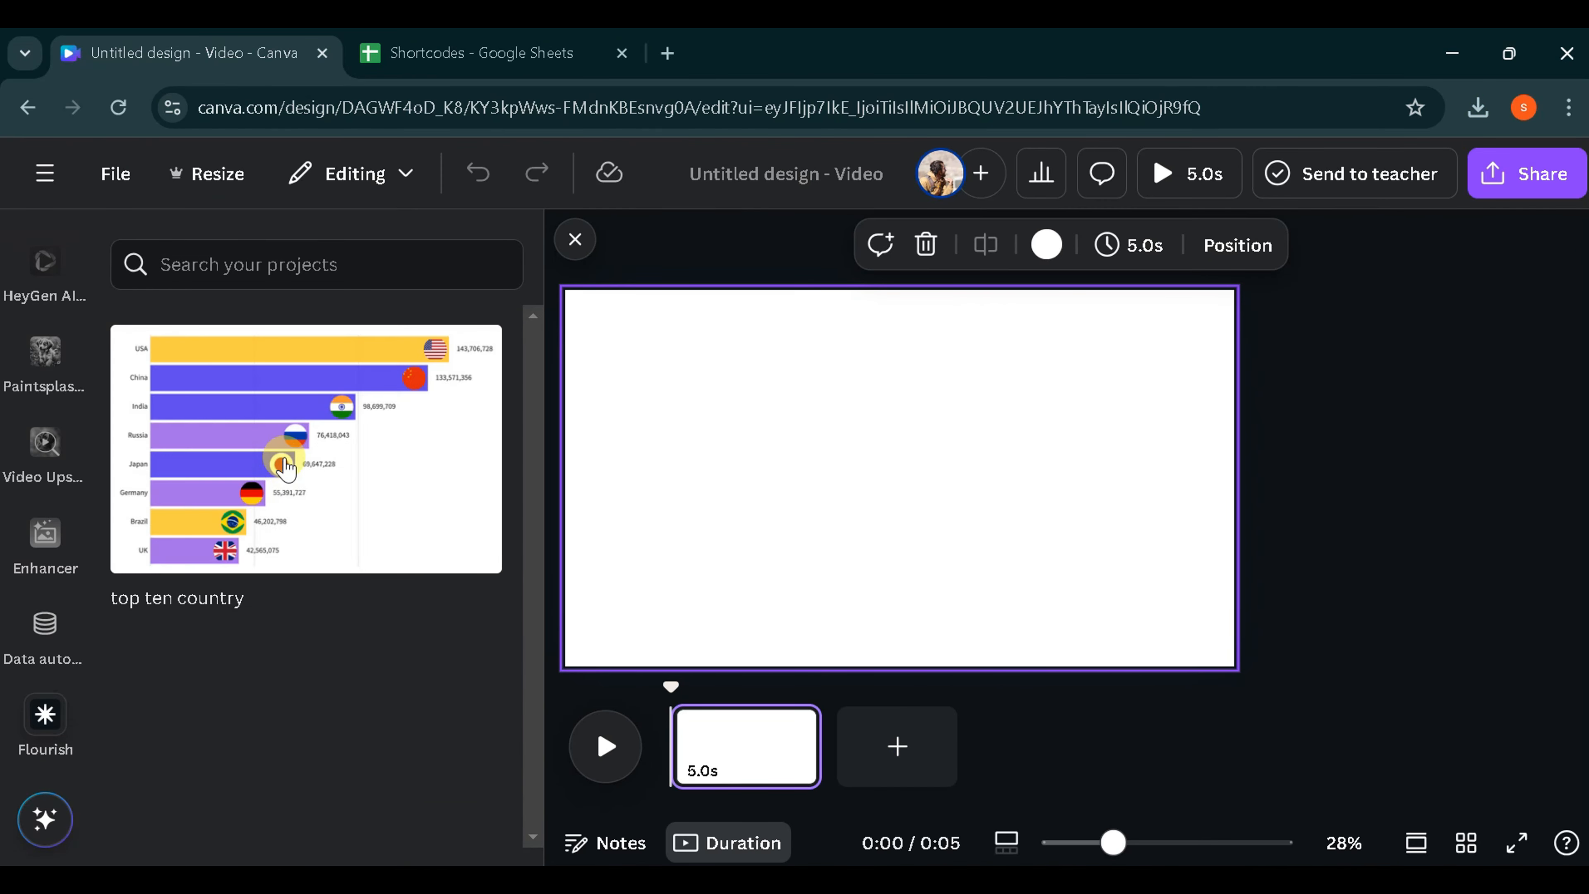
- Place the "top ten country" chart on the blank video page, enlarge it to nearly the full page height, and preview the video from the start
left_click_drag(315, 466, 874, 482)
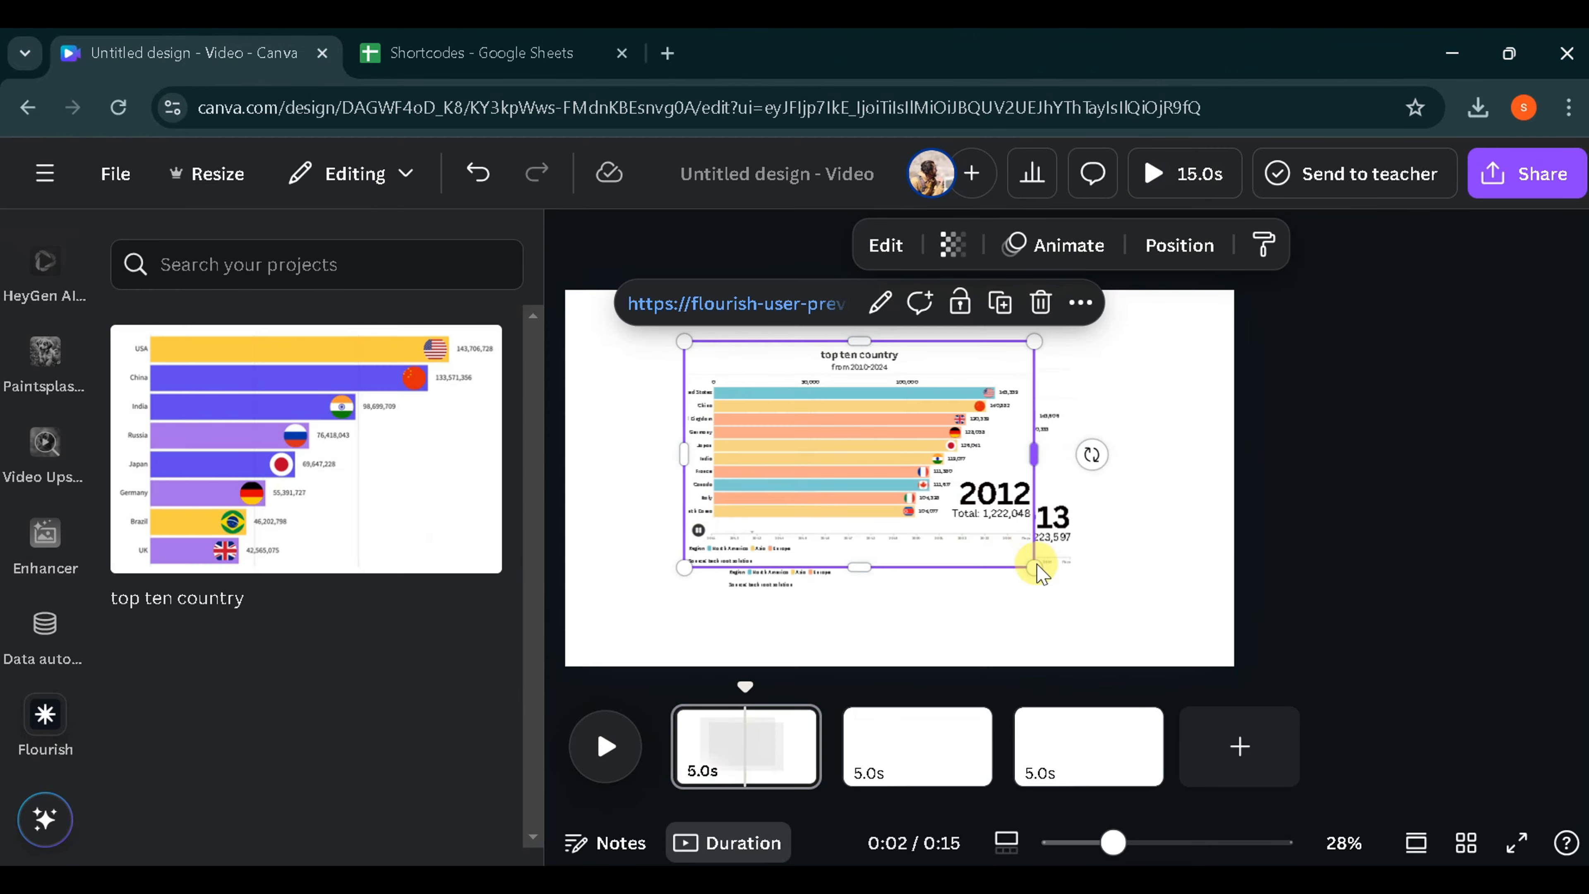
left_click_drag(1039, 567, 1170, 655)
left_click_drag(684, 341, 619, 300)
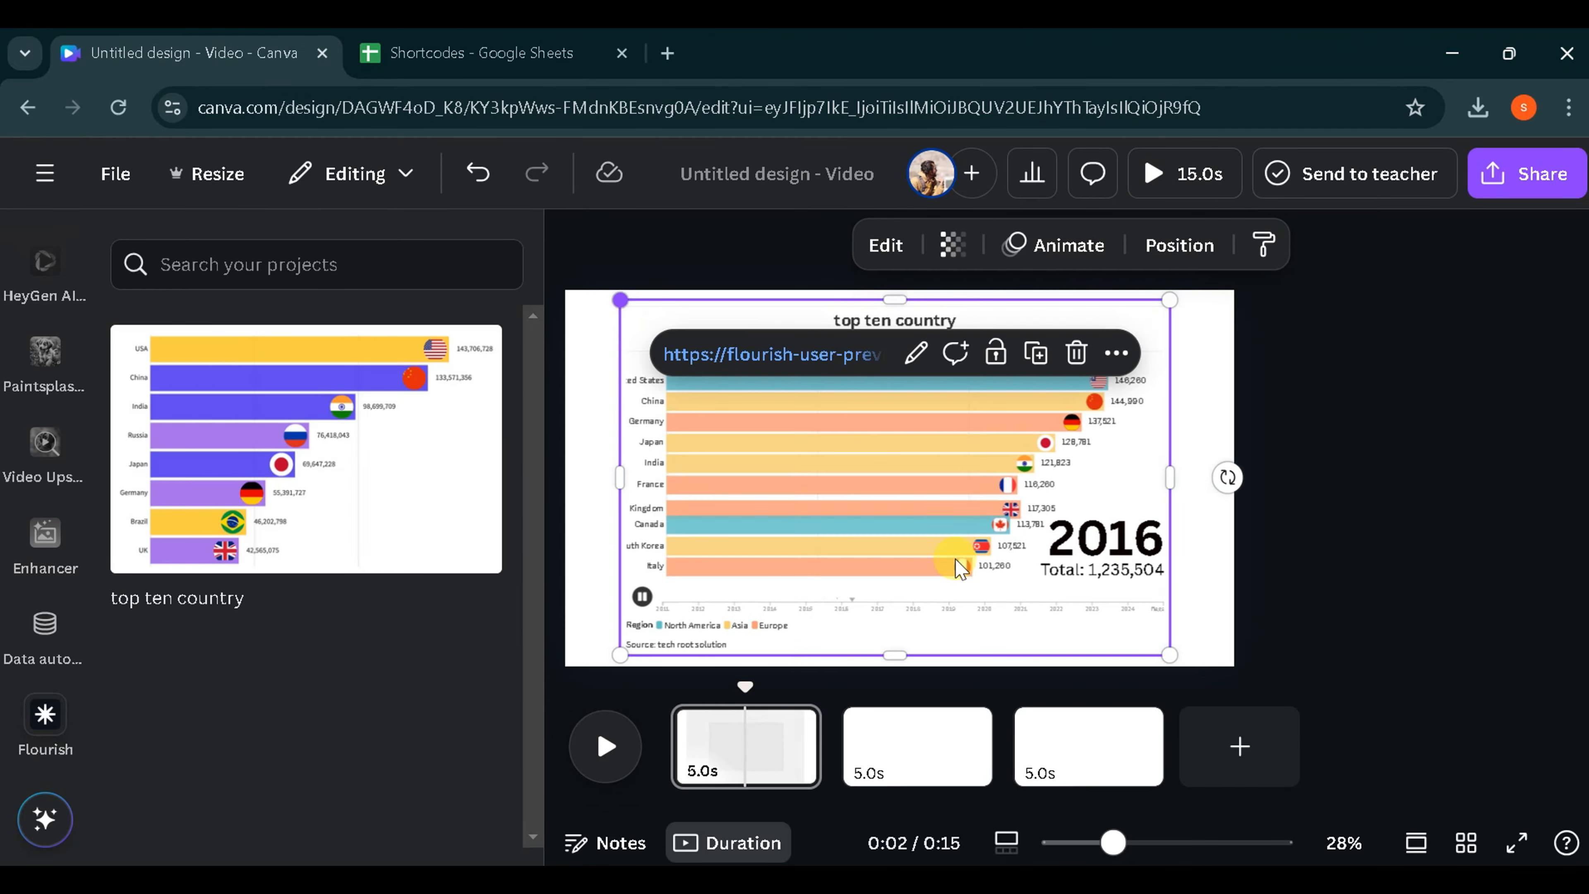
left_click(1168, 174)
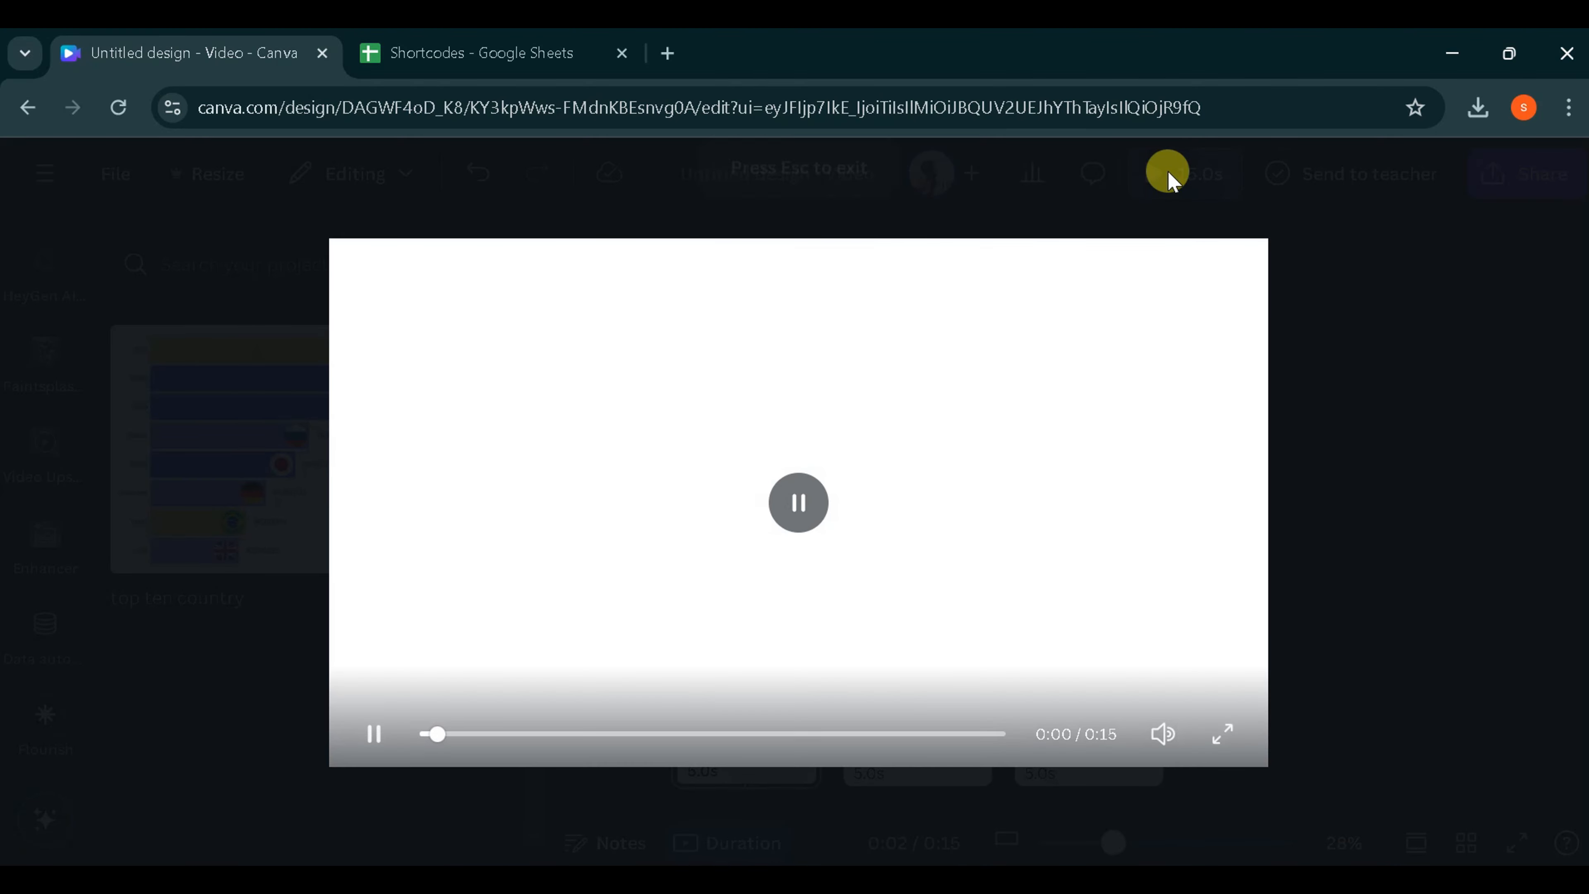
left_click_drag(506, 738, 415, 748)
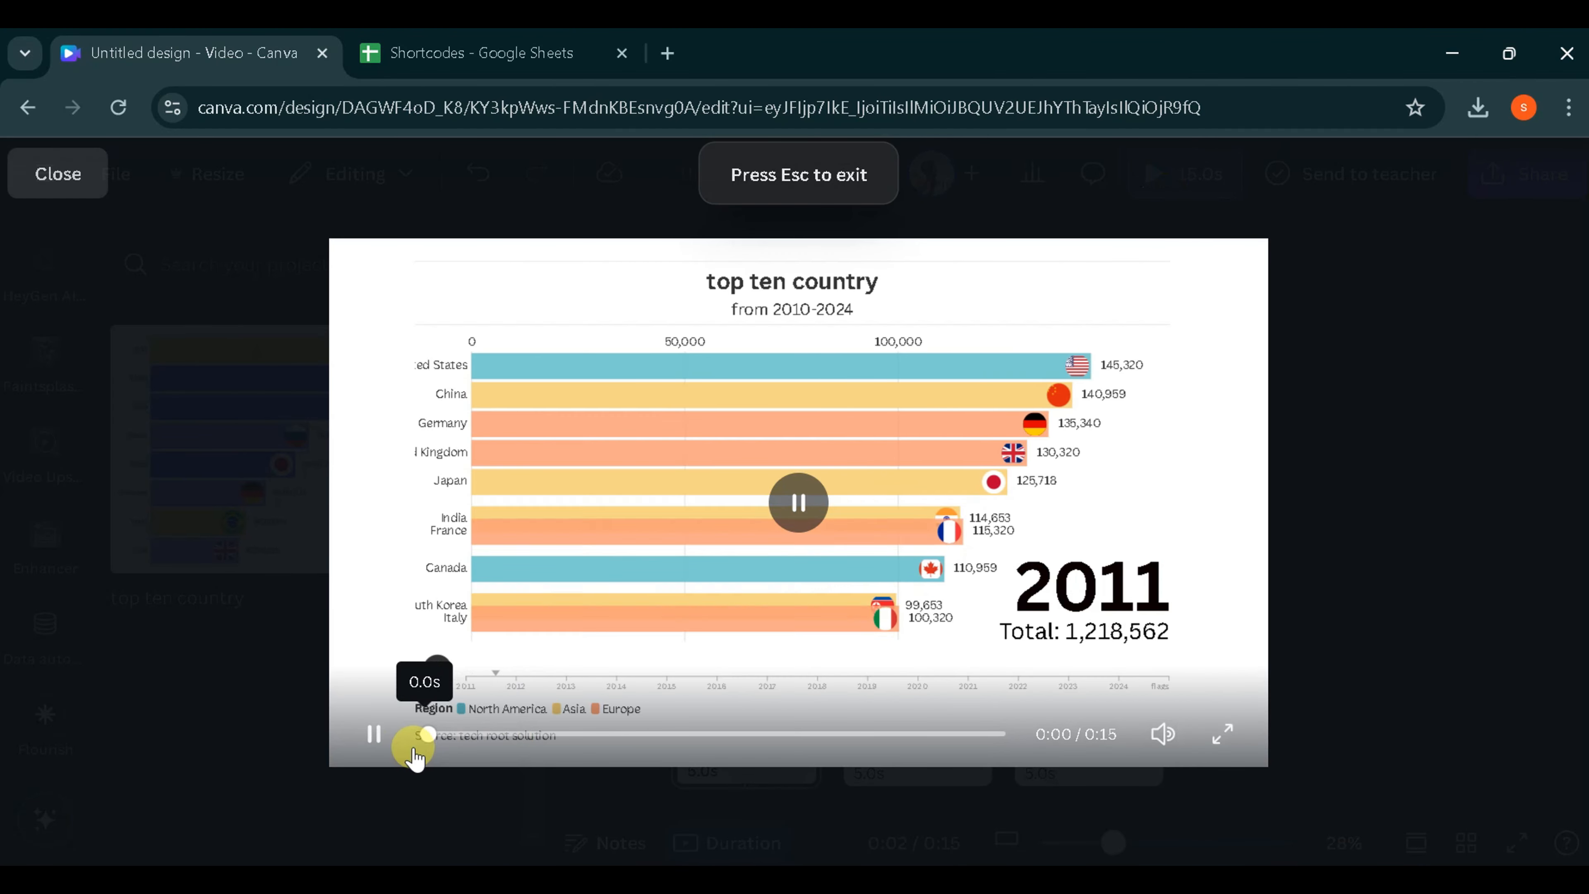